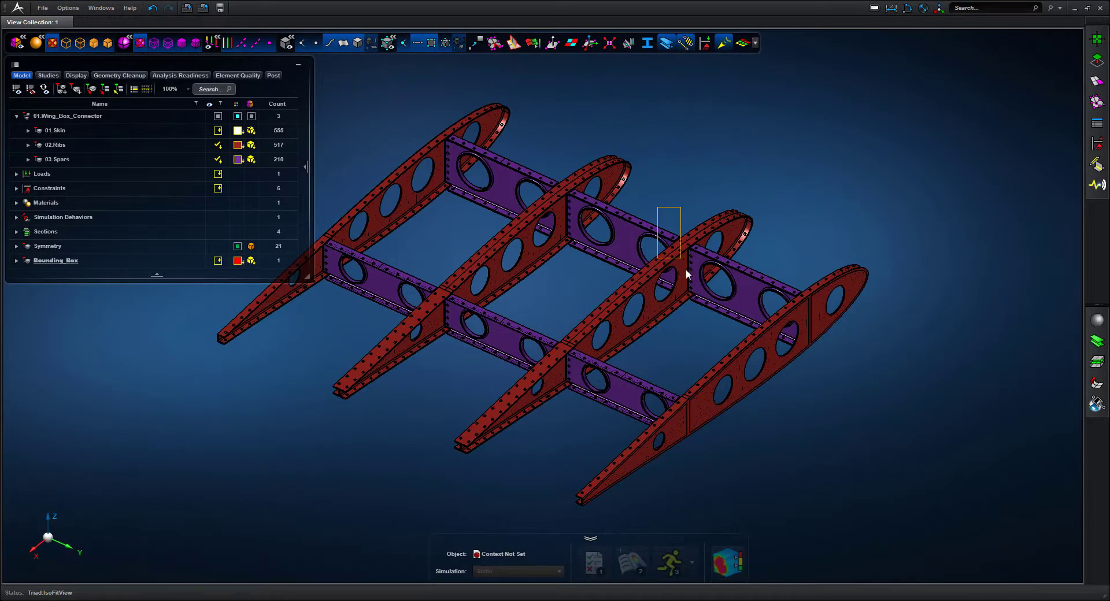
# Inspect the rib-to-spar joint, comparing its solid geometry with the mesh and viewing the cut-outs from below.
pyautogui.moveTo(714, 334); pyautogui.dragTo(715, 338)
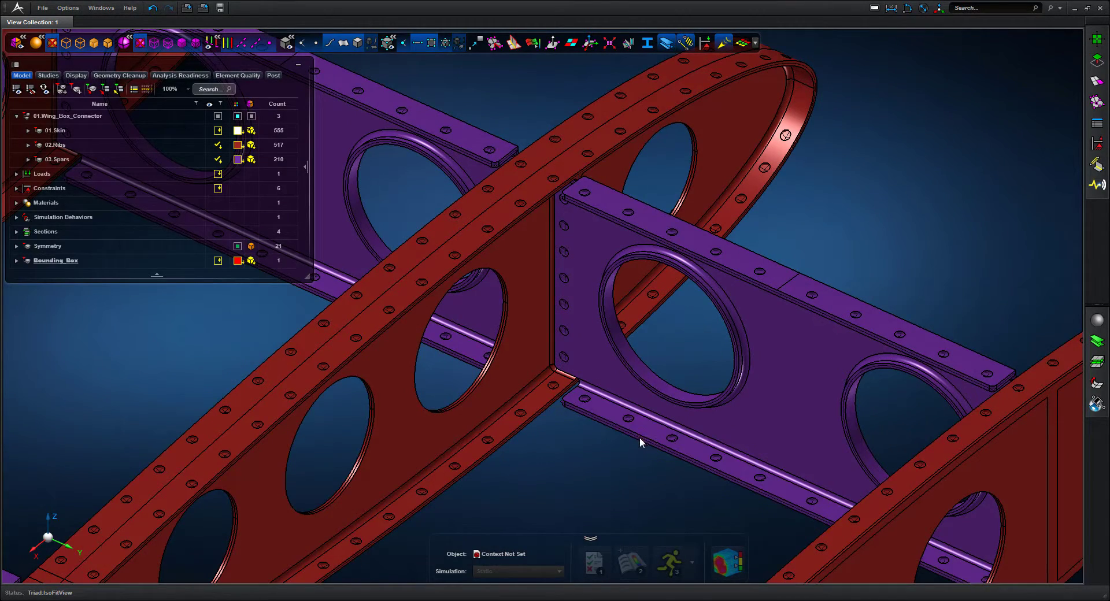
pyautogui.moveTo(639, 437); pyautogui.dragTo(615, 426, button='middle')
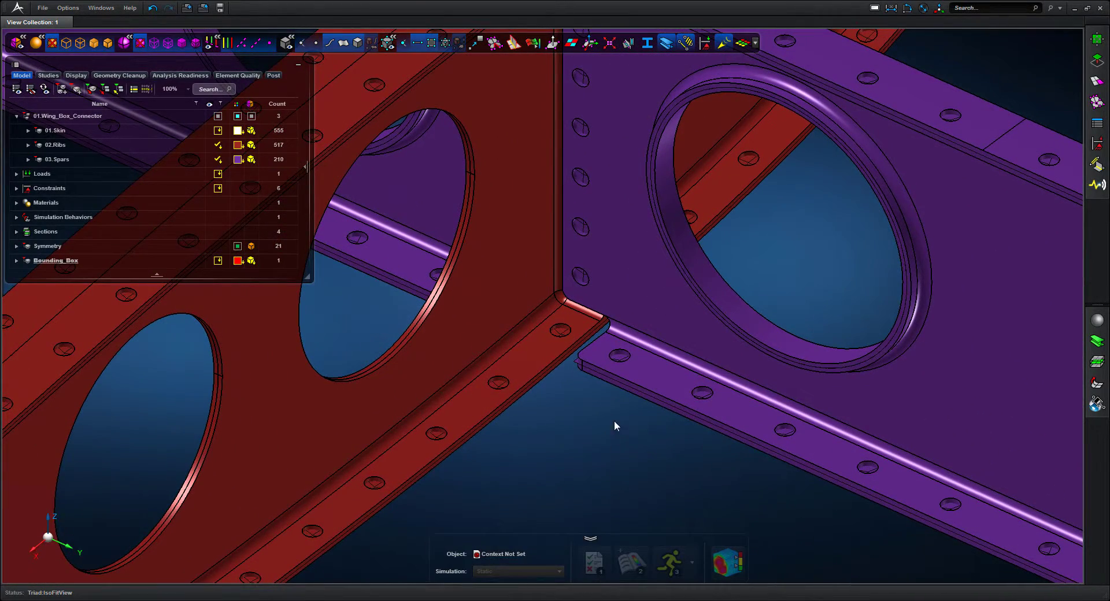
pyautogui.click(356, 44)
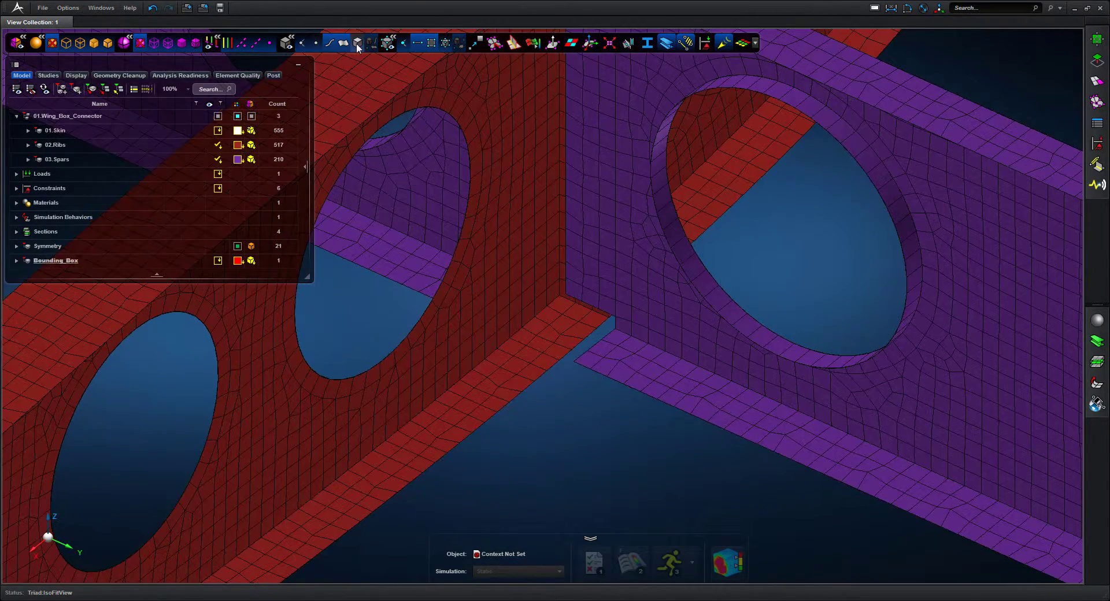
pyautogui.moveTo(598, 430); pyautogui.dragTo(602, 473, button='middle')
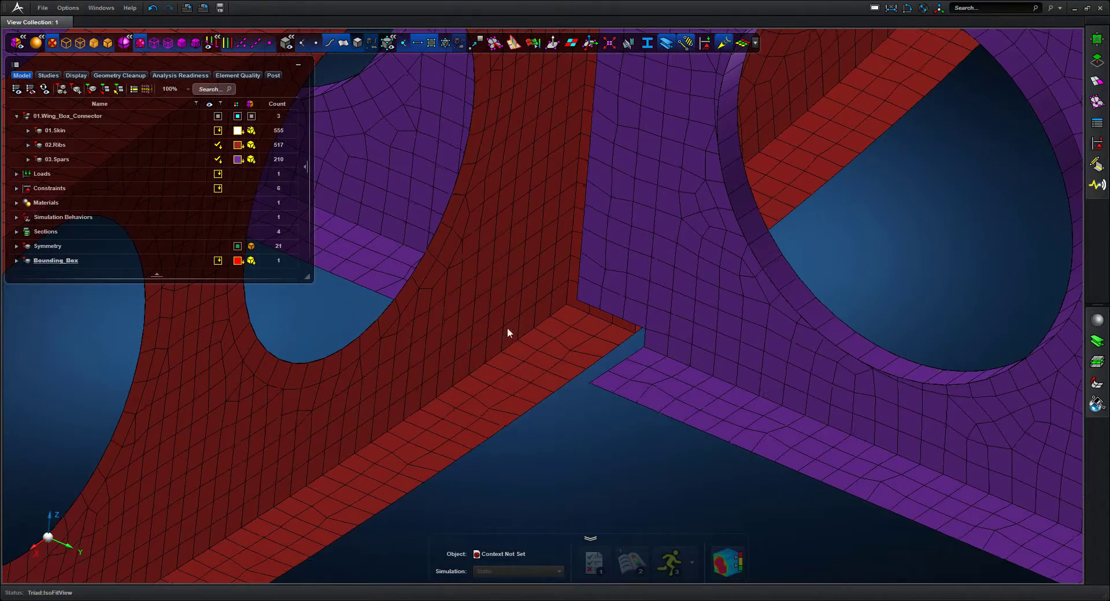
pyautogui.click(358, 42)
pyautogui.click(642, 345)
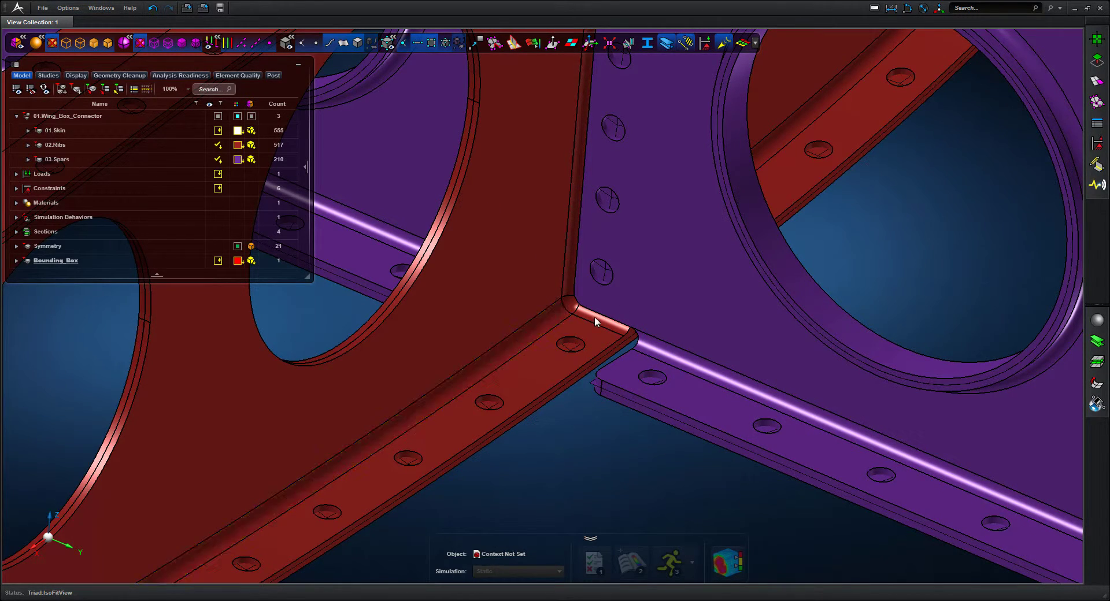
pyautogui.moveTo(587, 426); pyautogui.dragTo(415, 411, button='middle')
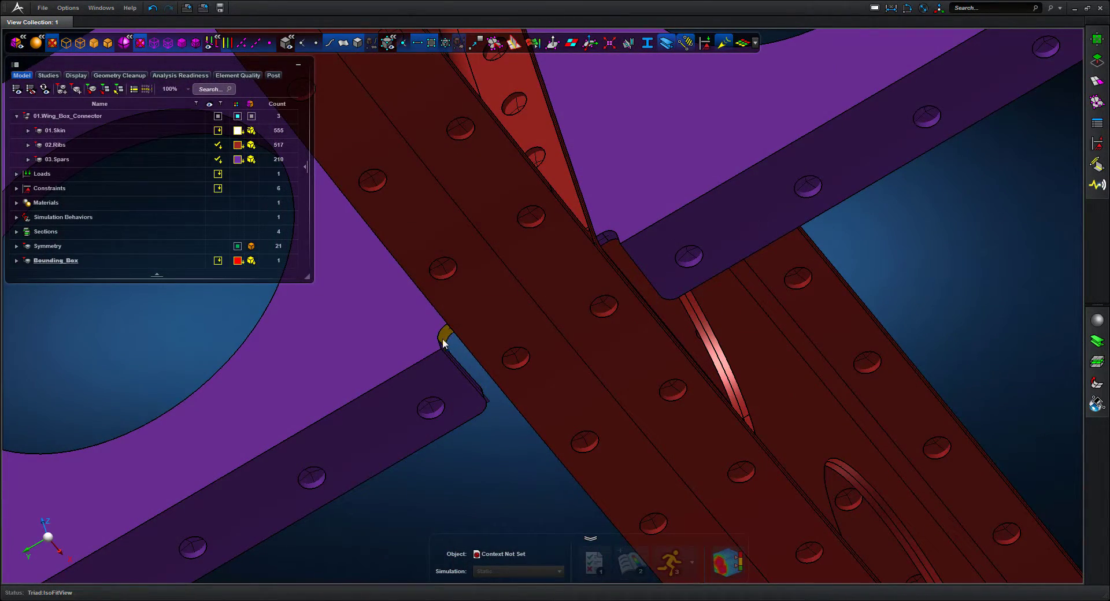
pyautogui.moveTo(459, 450); pyautogui.dragTo(620, 468, button='middle')
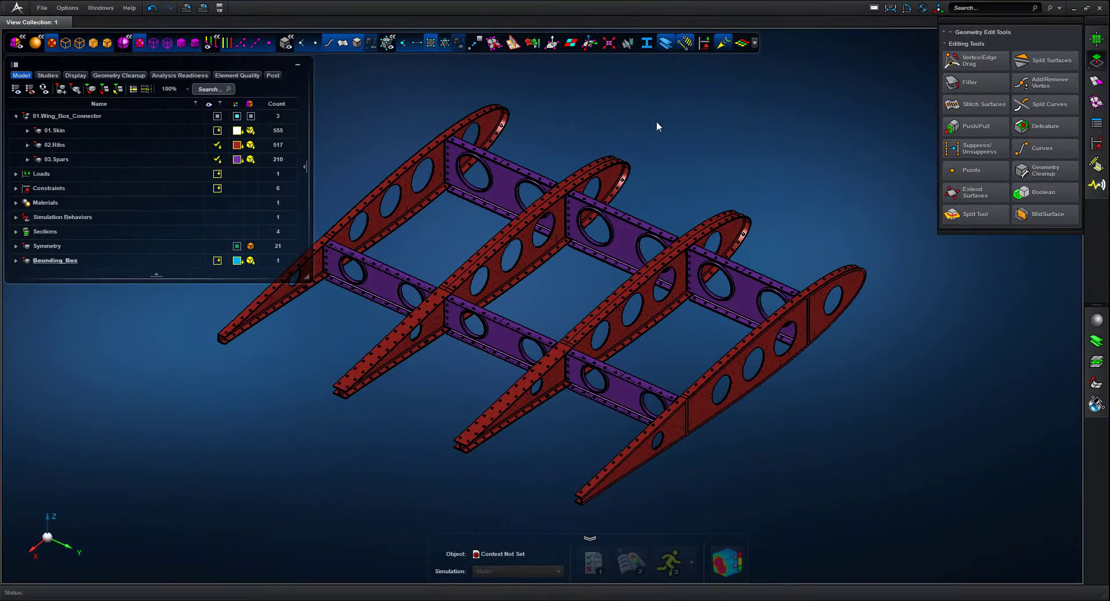
# Show the Bounding_Box solid around the rib-to-spar joint and make it transparent.
pyautogui.moveTo(643, 193); pyautogui.dragTo(722, 347, button='right')
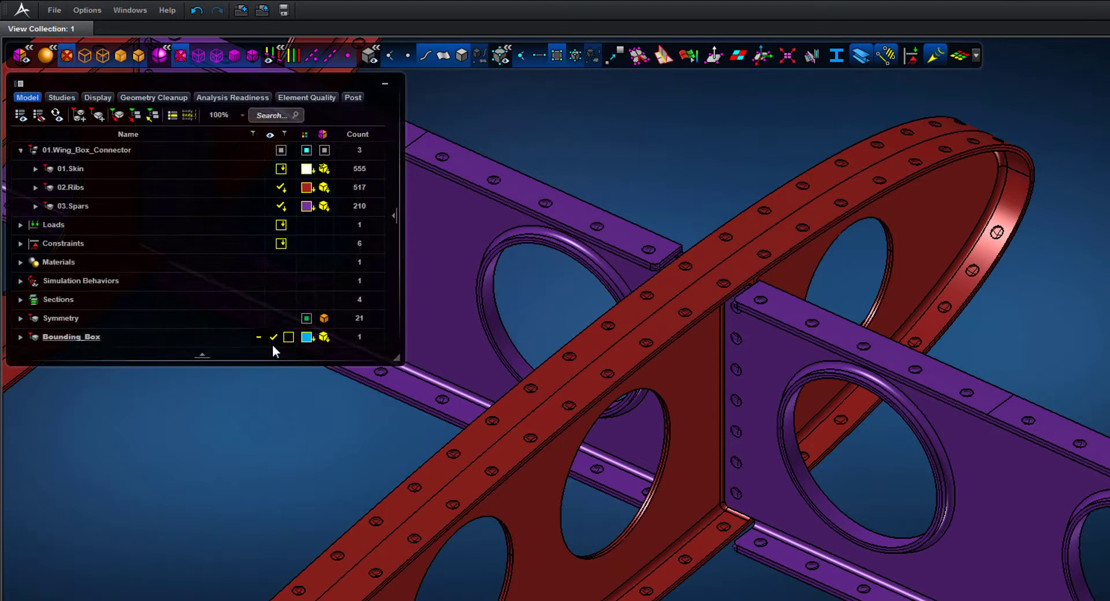
pyautogui.click(145, 340)
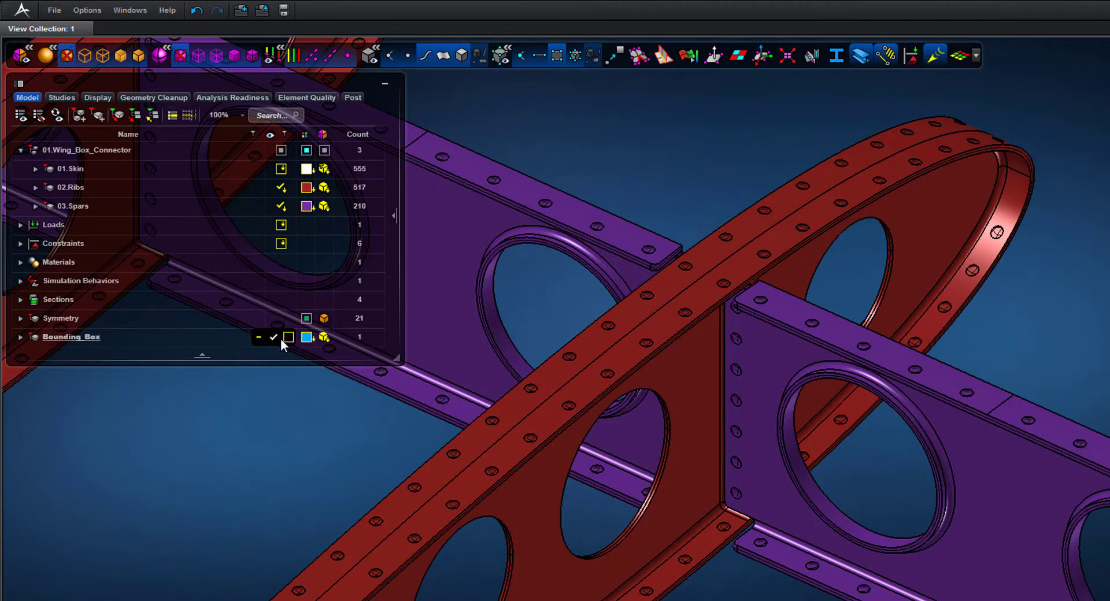
pyautogui.click(274, 338)
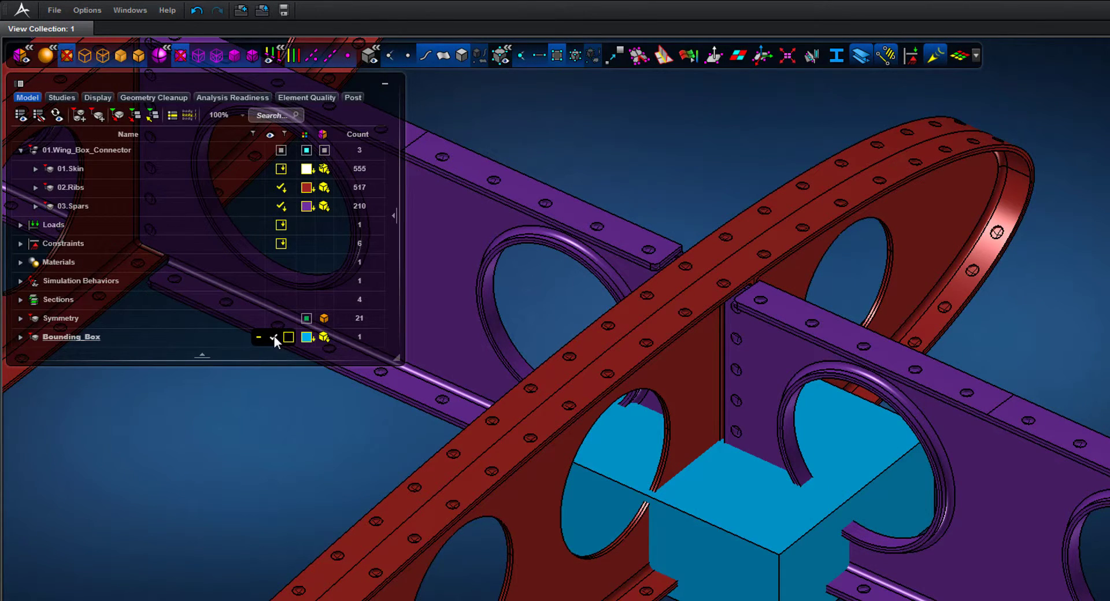
pyautogui.moveTo(1031, 350); pyautogui.dragTo(797, 292, button='right')
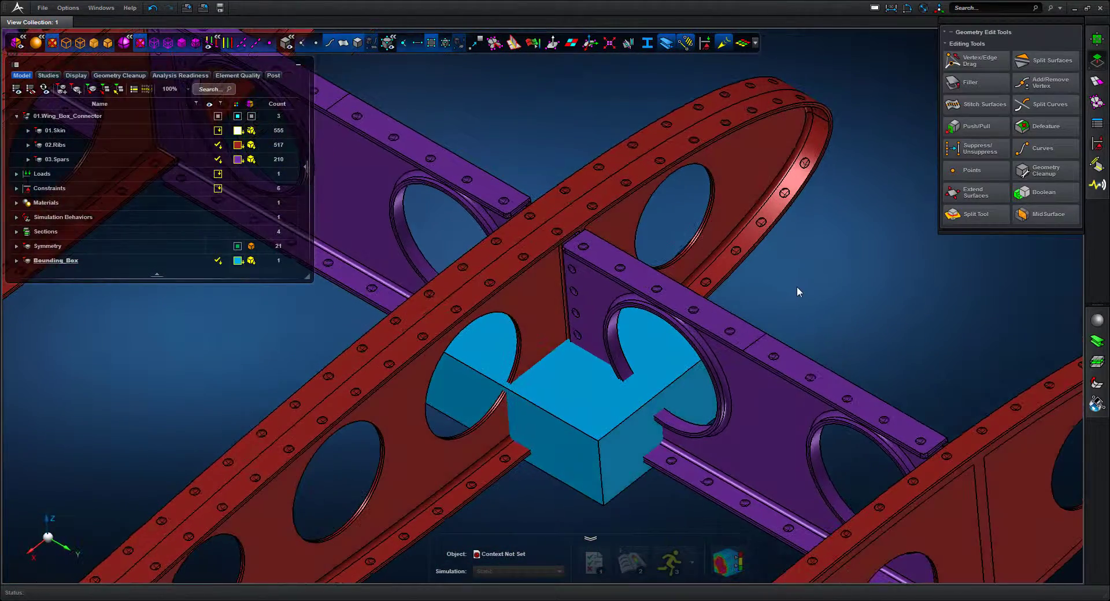
pyautogui.click(251, 259)
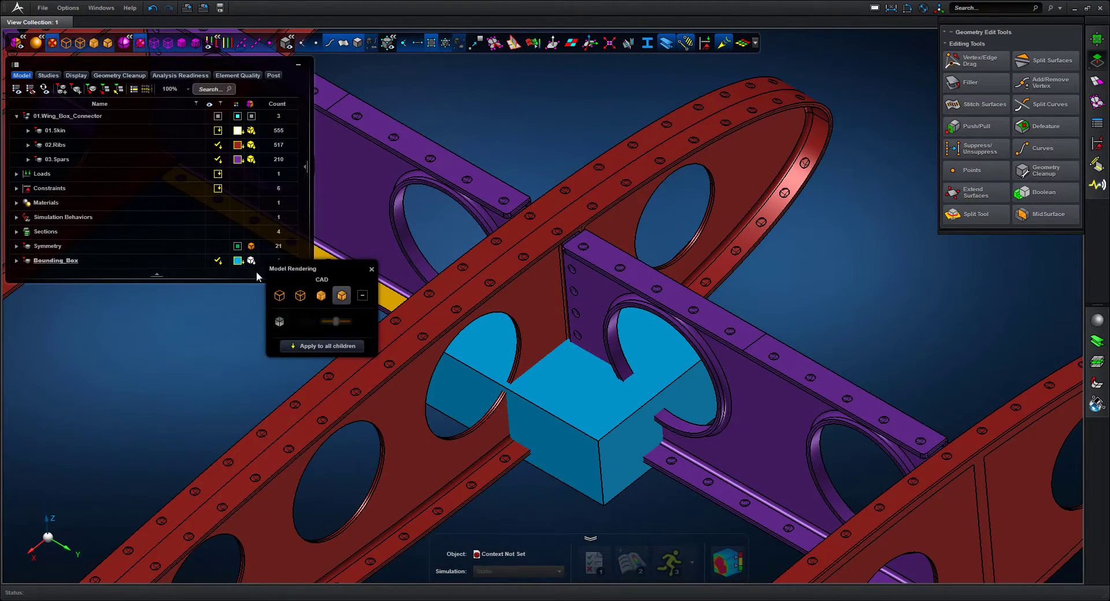
pyautogui.click(281, 321)
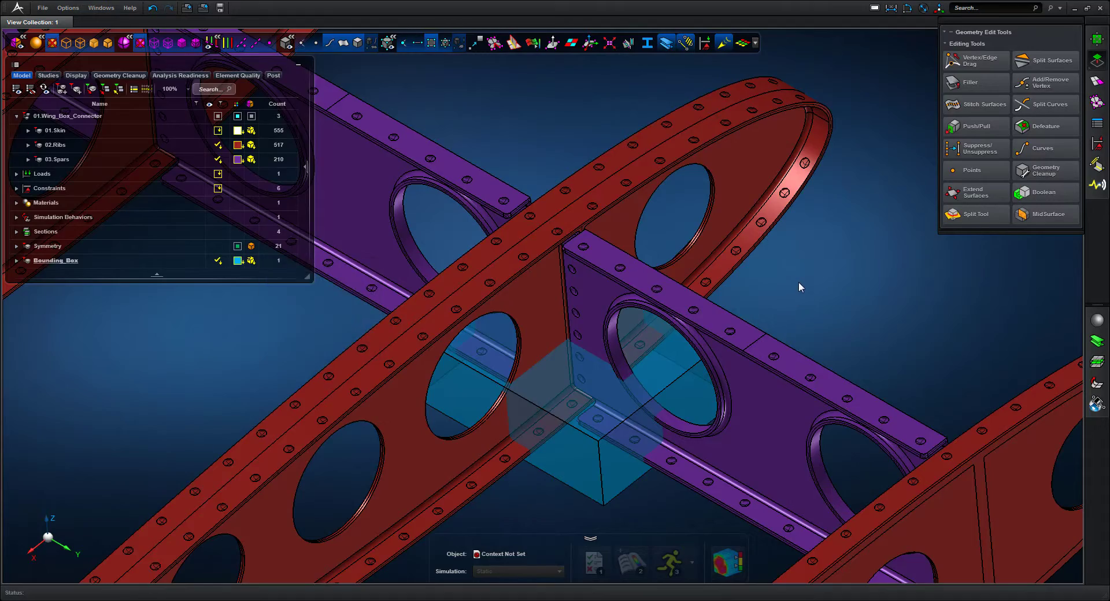
pyautogui.moveTo(799, 282)
pyautogui.mouseDown(button='right')
pyautogui.moveTo(811, 282)
pyautogui.moveTo(713, 301)
pyautogui.moveTo(798, 292)
pyautogui.mouseUp(button='right')
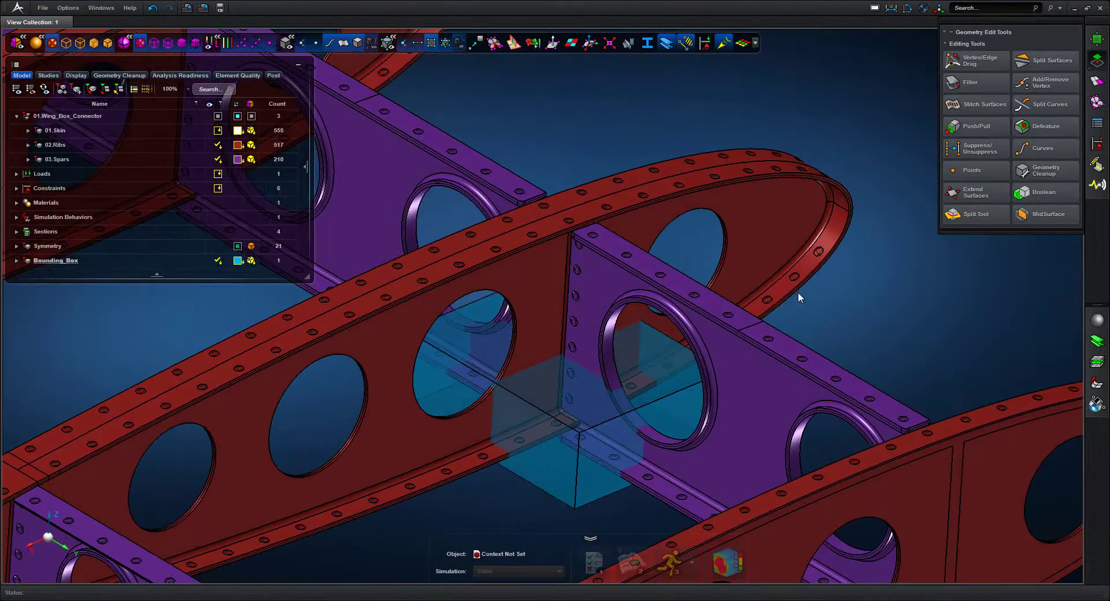
# Split the rib and spar solids at the joint with a plane located on the bounding box's upper face.
pyautogui.moveTo(798, 280); pyautogui.dragTo(777, 205, button='middle')
pyautogui.scroll(3, 781, 251)
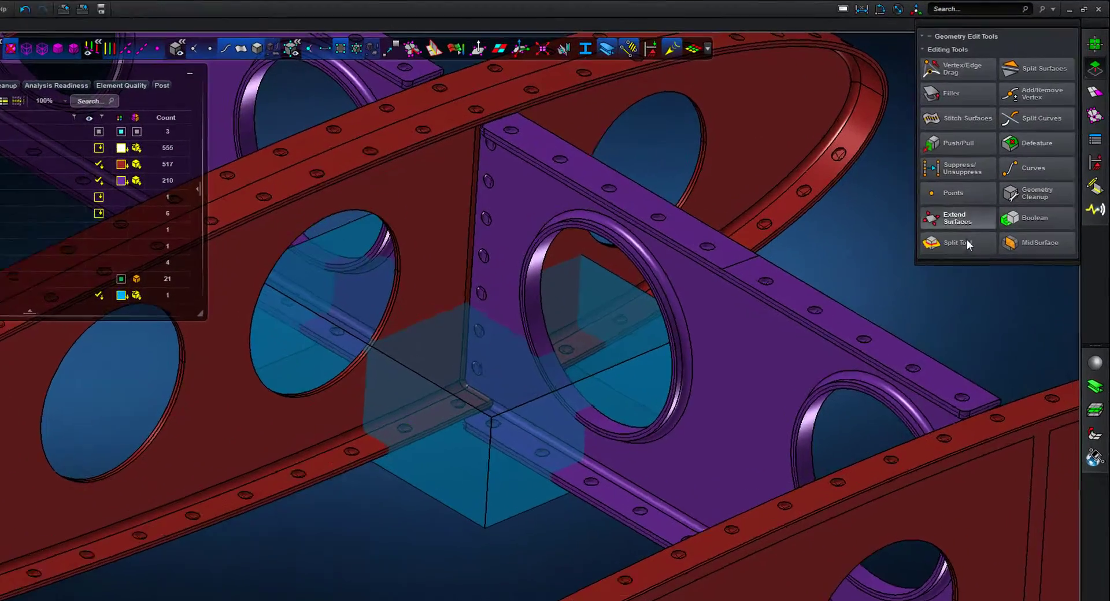
pyautogui.click(976, 213)
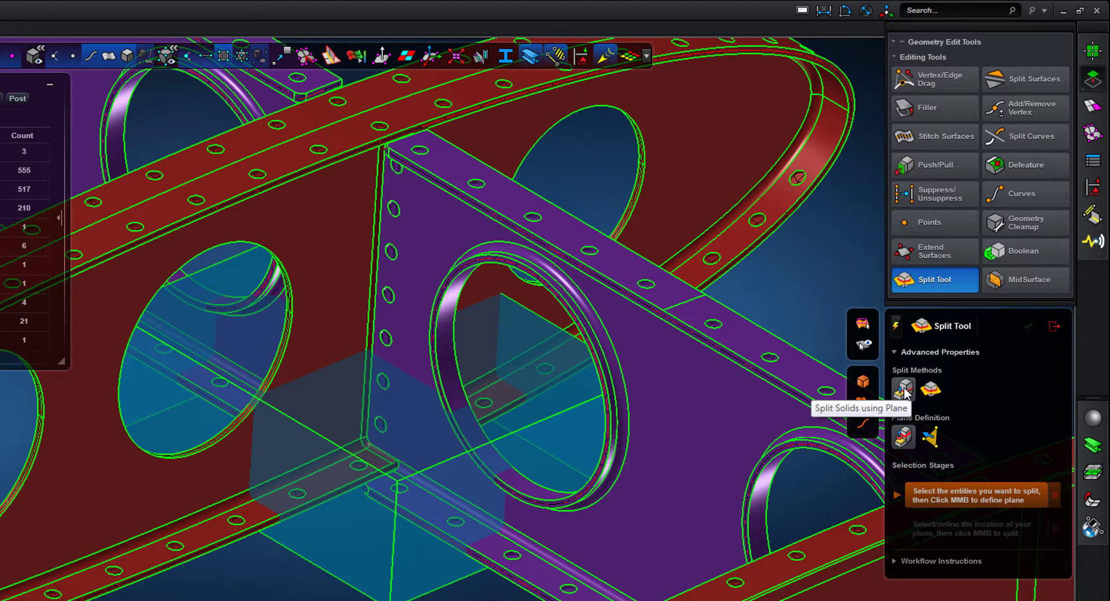
pyautogui.moveTo(197, 103); pyautogui.dragTo(584, 179)
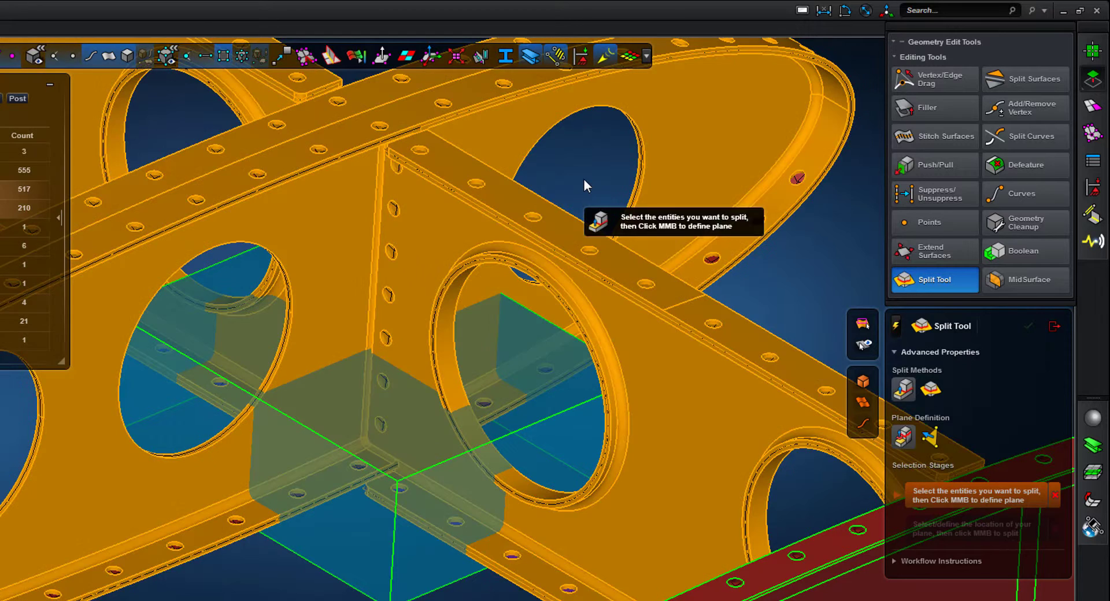
pyautogui.middleClick(585, 166)
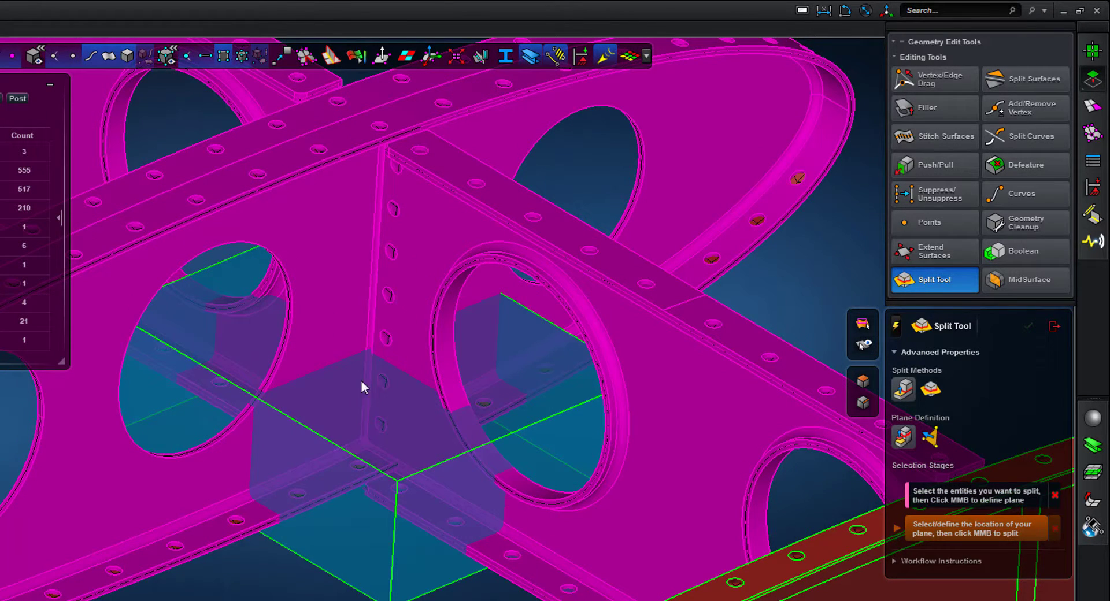
pyautogui.click(346, 393)
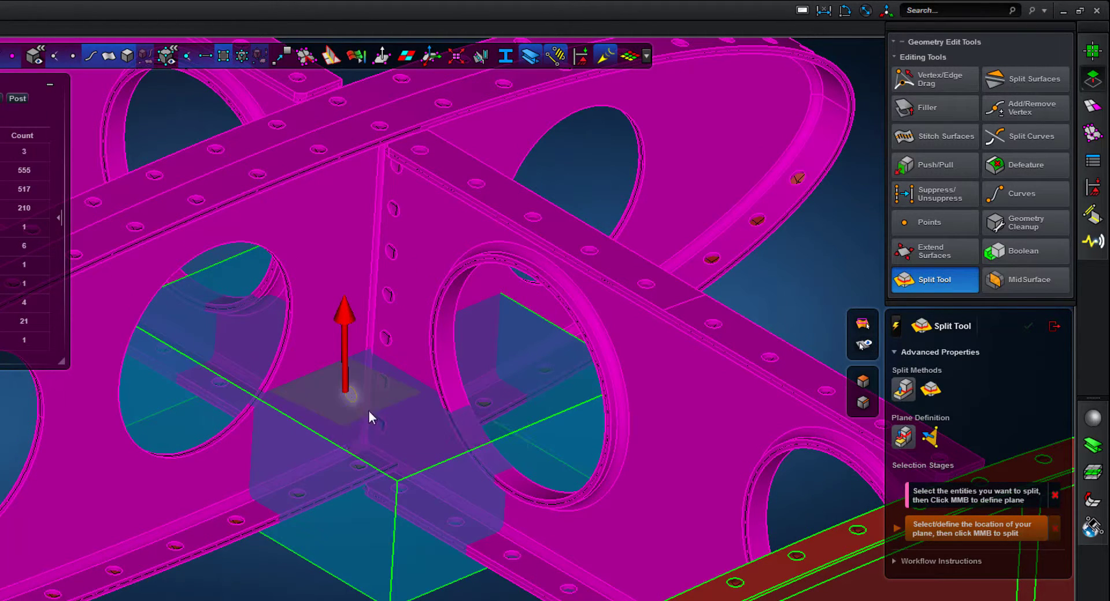
pyautogui.click(417, 442)
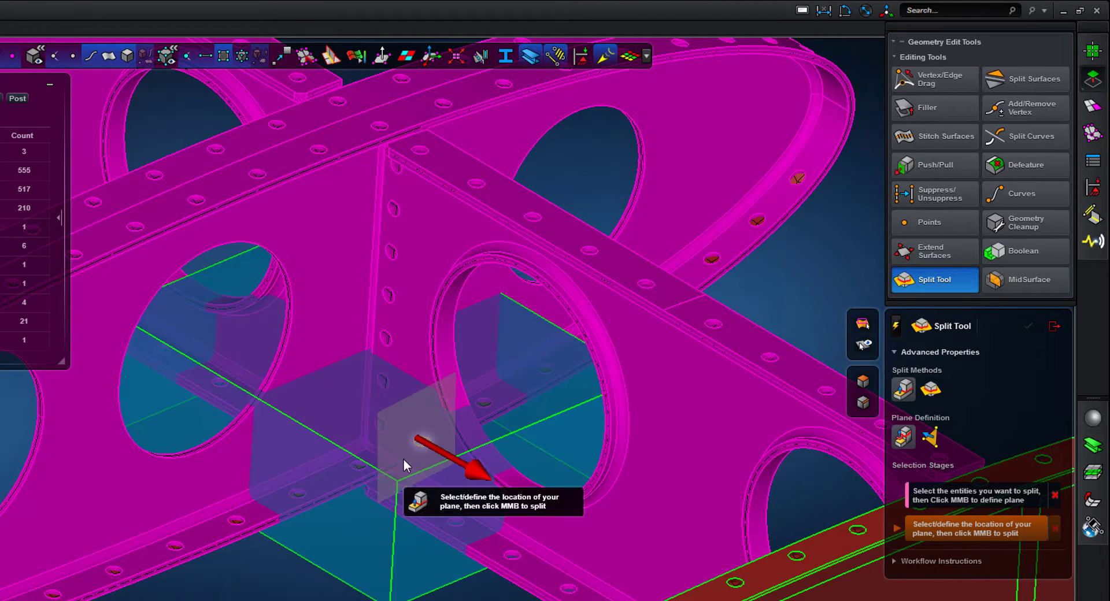
pyautogui.click(562, 393)
pyautogui.click(562, 393)
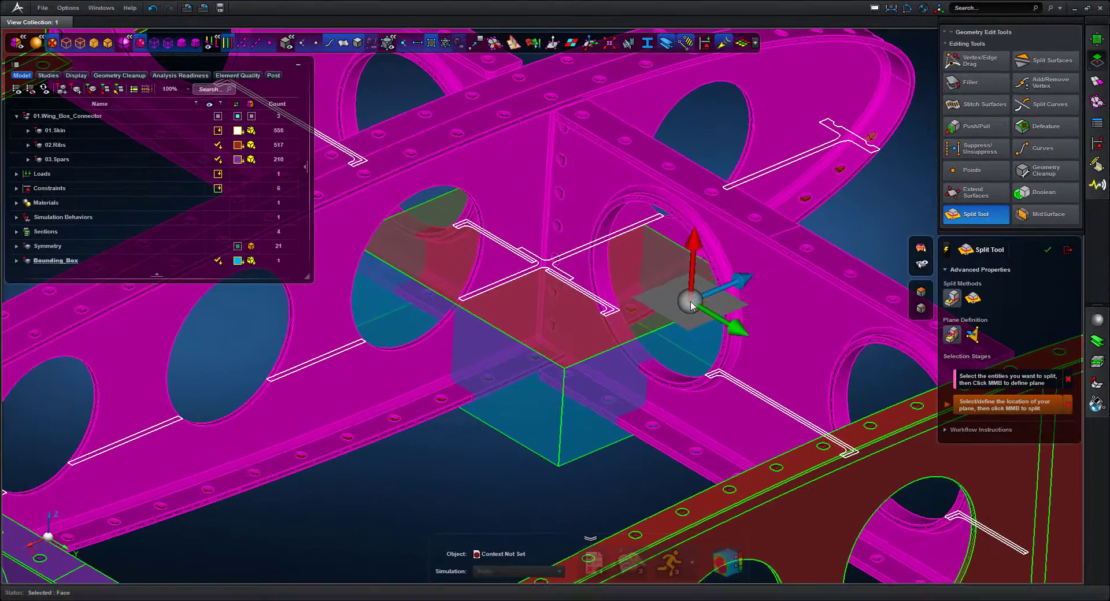
pyautogui.middleClick(691, 307)
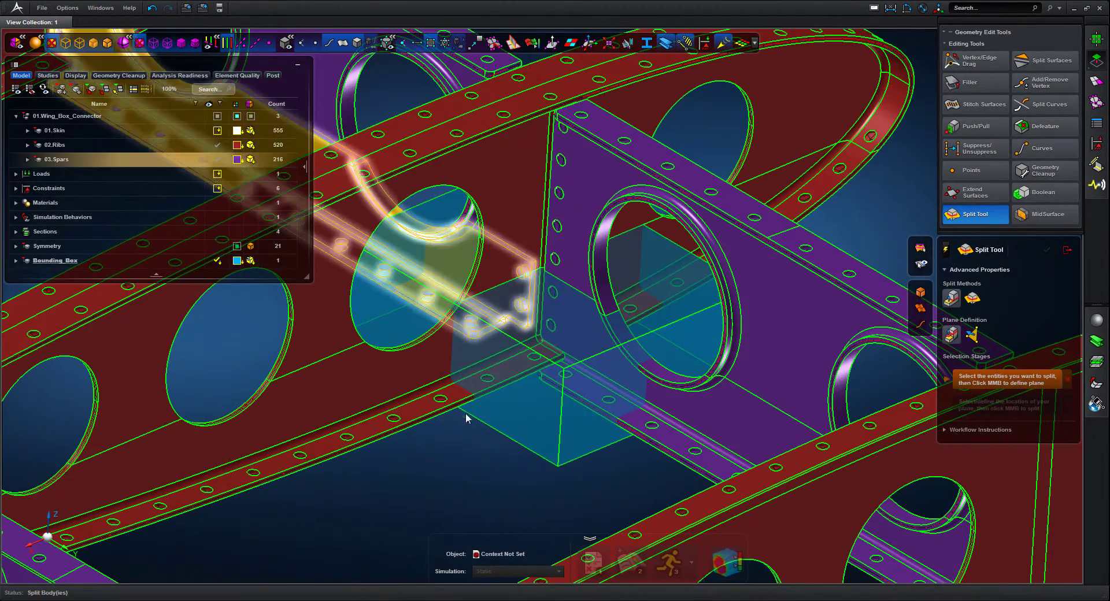
# Split the rib passing through the bounding box with a plane on the box face that crosses the rib.
pyautogui.moveTo(469, 434); pyautogui.dragTo(504, 436, button='middle')
pyautogui.scroll(-7, 515, 346)
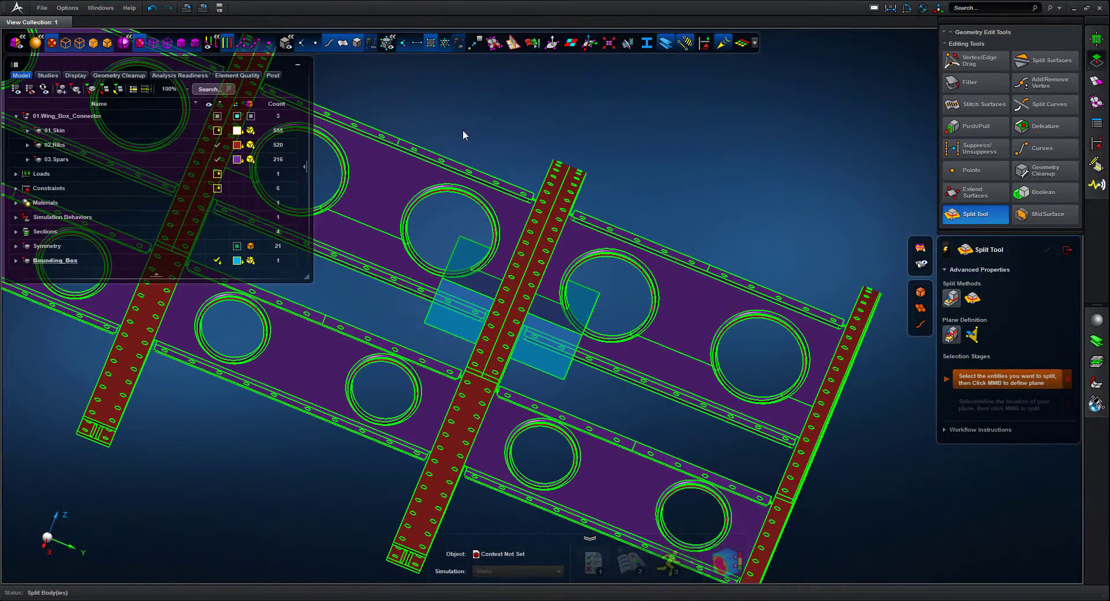
pyautogui.moveTo(687, 183); pyautogui.dragTo(647, 197, button='middle')
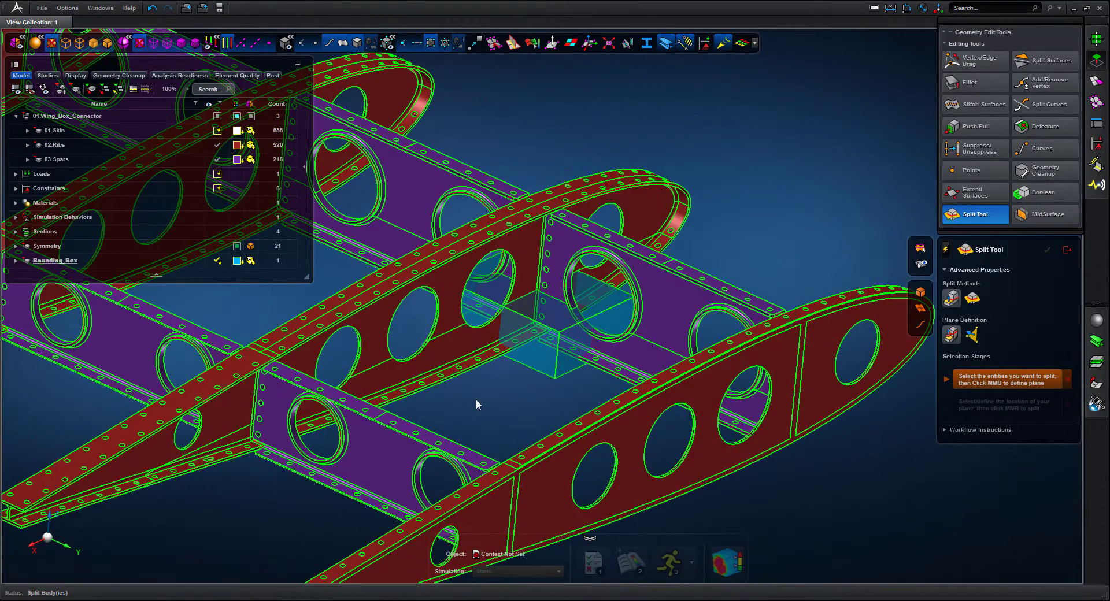
pyautogui.hotkey('ctrl', 'z')
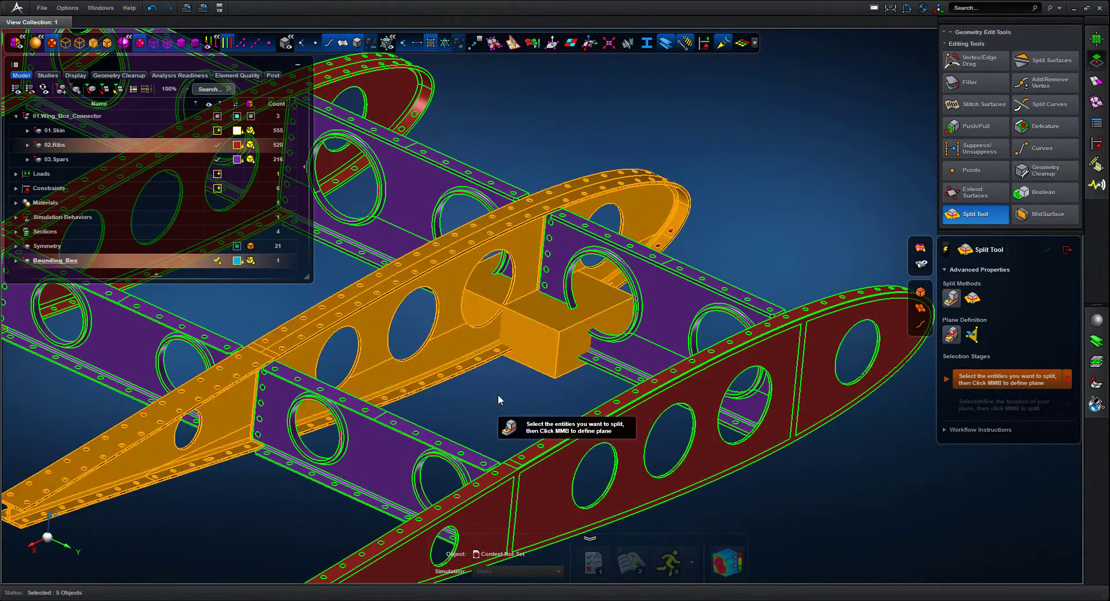
pyautogui.middleClick(498, 394)
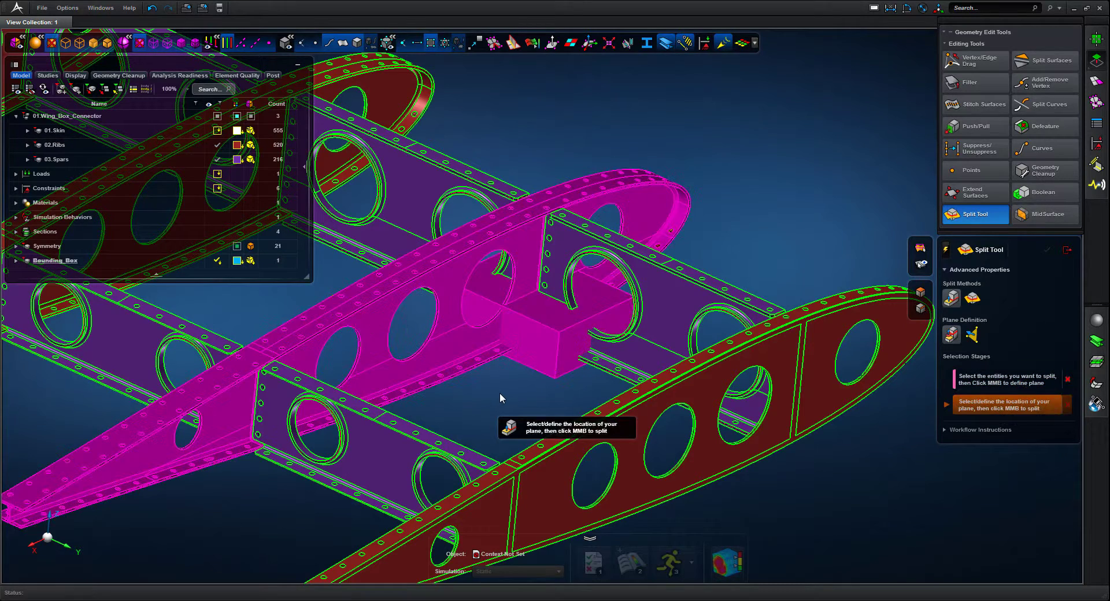
pyautogui.click(537, 350)
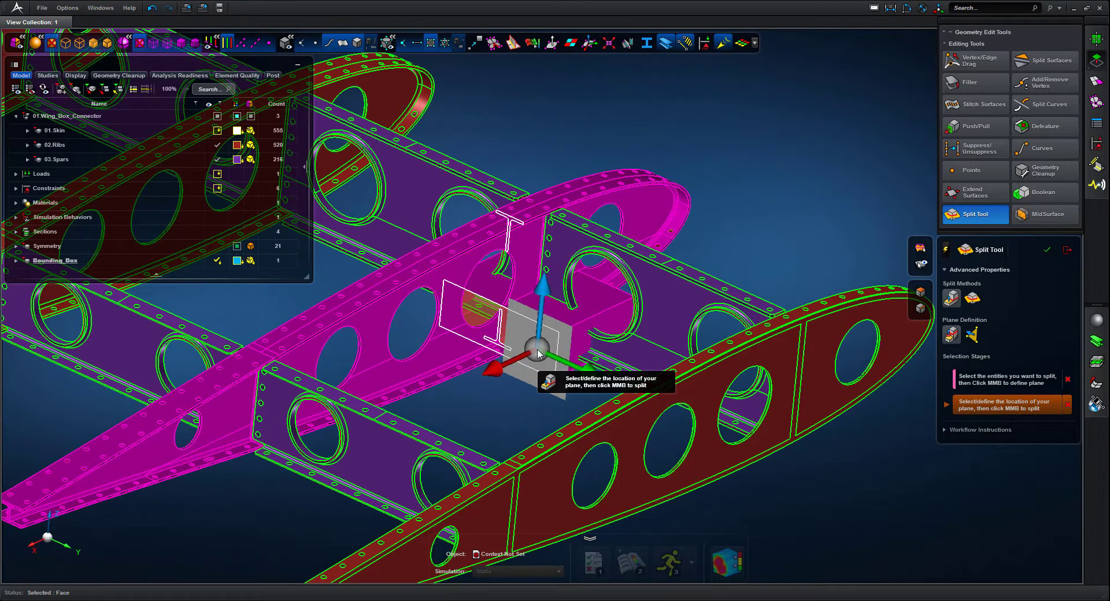
pyautogui.middleClick(537, 351)
# Split the spar on one side of the rib with a plane on the bounding box face that crosses the spar.
pyautogui.scroll(5, 717, 239)
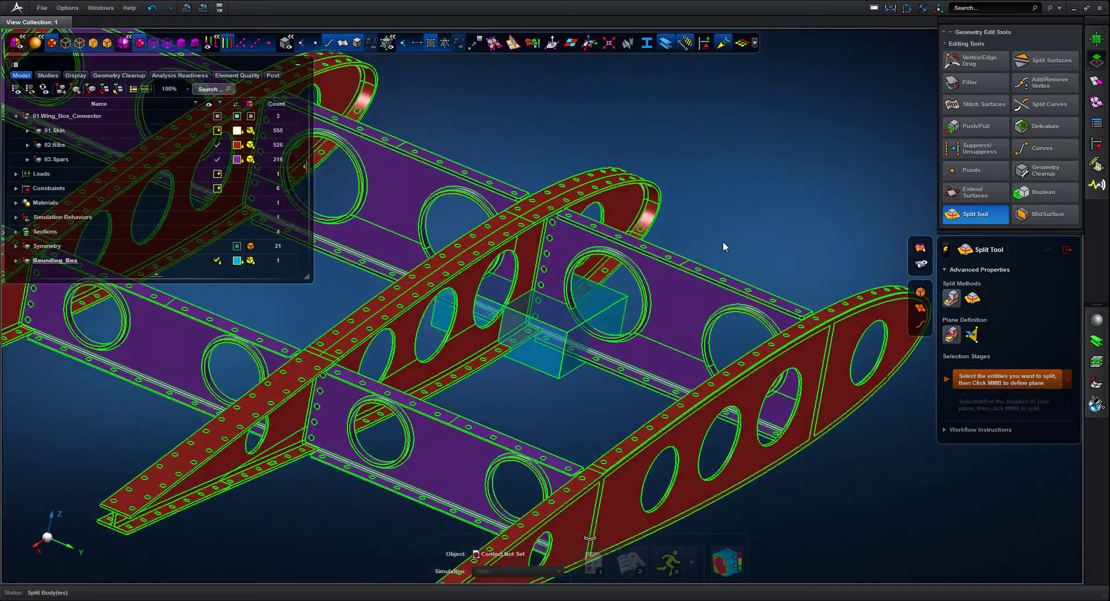
pyautogui.moveTo(742, 252); pyautogui.dragTo(741, 254, button='middle')
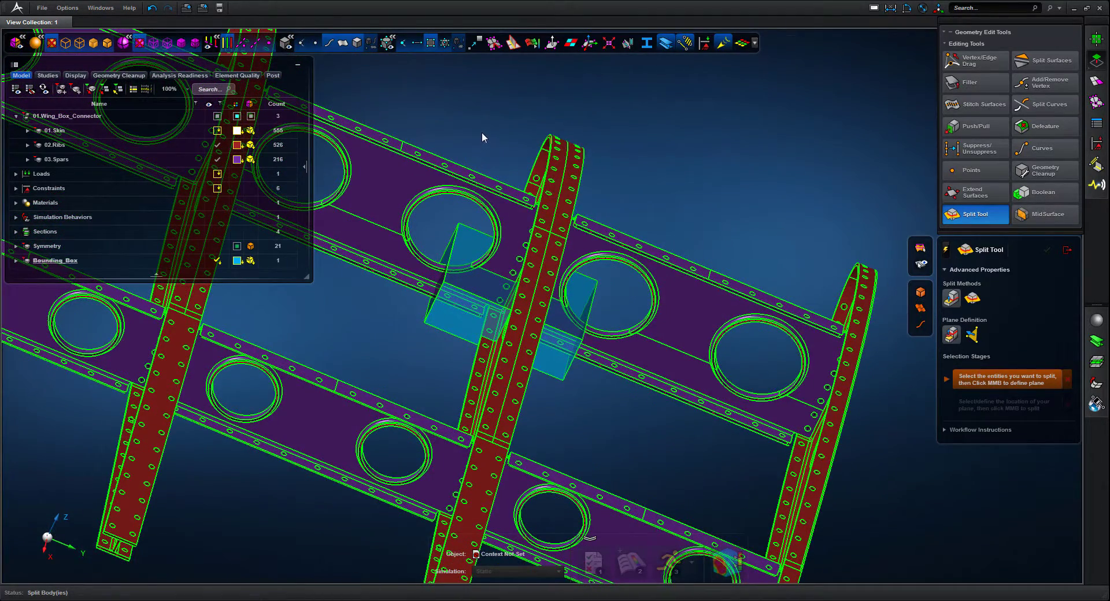
pyautogui.moveTo(453, 128); pyautogui.dragTo(368, 230)
pyautogui.moveTo(469, 123); pyautogui.dragTo(490, 126, button='middle')
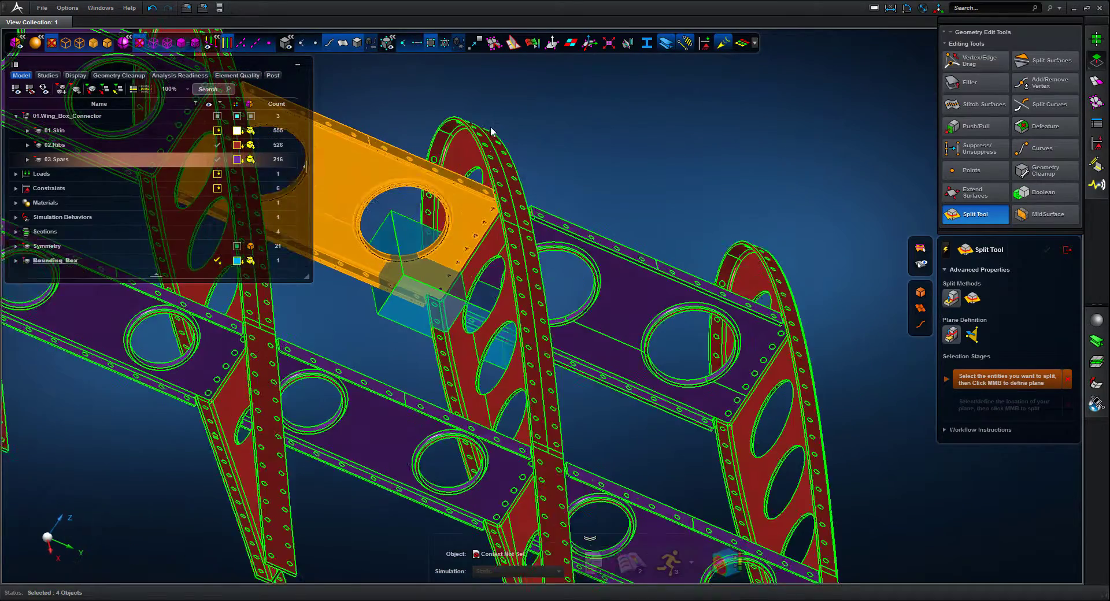
pyautogui.middleClick(364, 228)
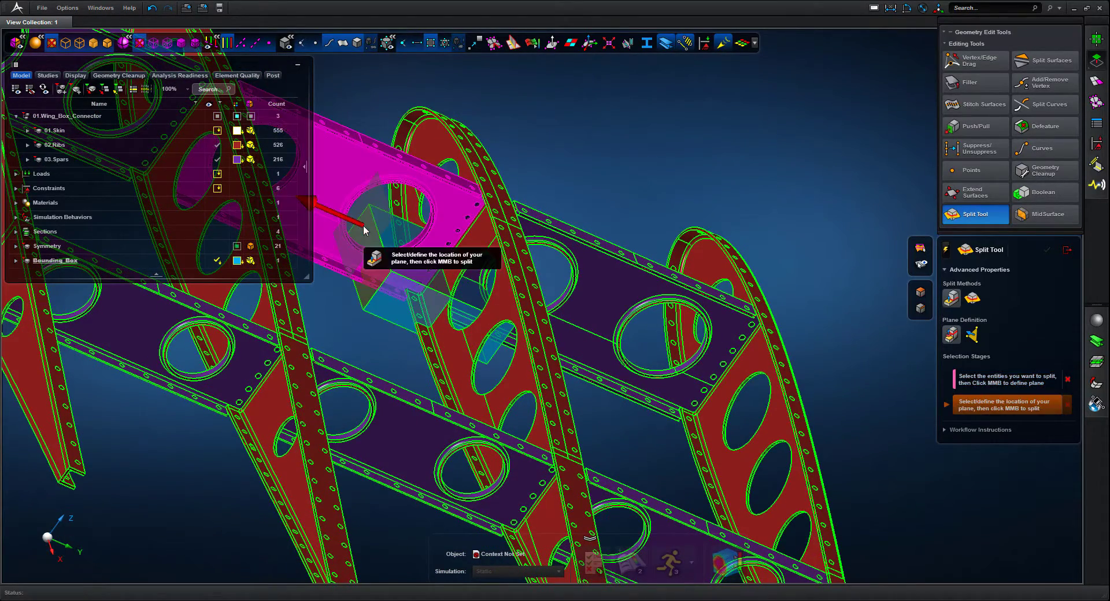
pyautogui.click(364, 230)
pyautogui.middleClick(364, 228)
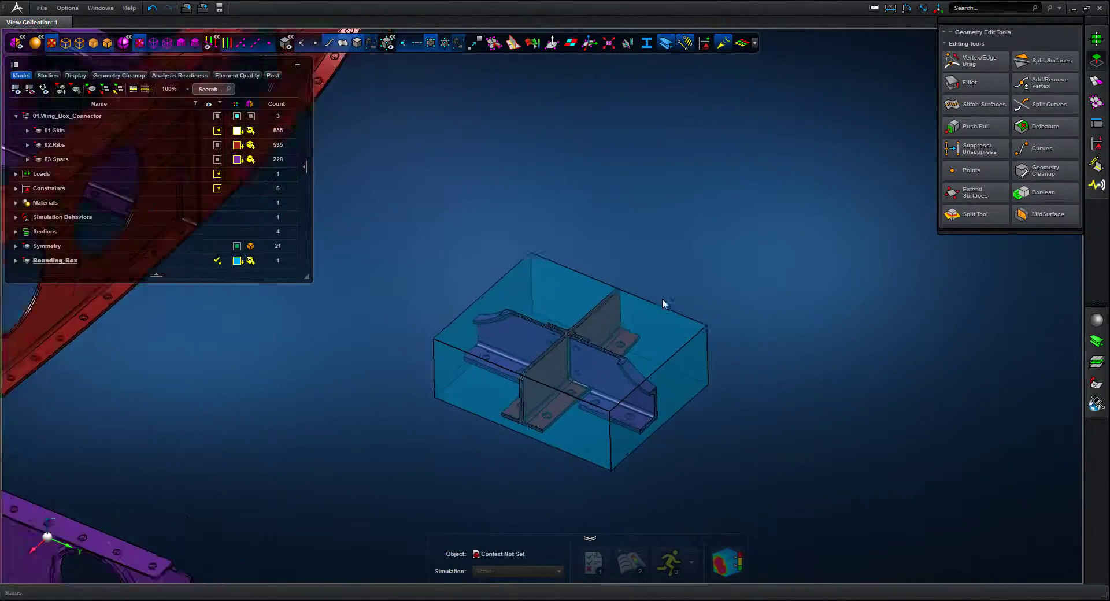
# Hide Bounding_Box and examine the isolated rib and spar pieces of the joint.
pyautogui.scroll(3, 662, 297)
pyautogui.moveTo(689, 242); pyautogui.dragTo(637, 176, button='middle')
pyautogui.scroll(2, 648, 216)
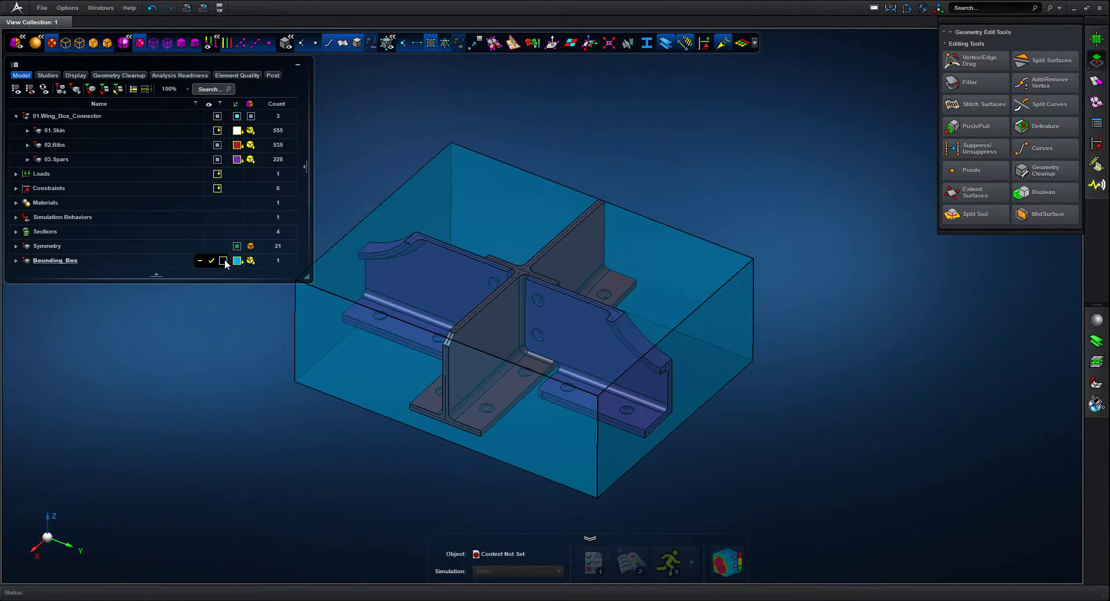
pyautogui.click(223, 261)
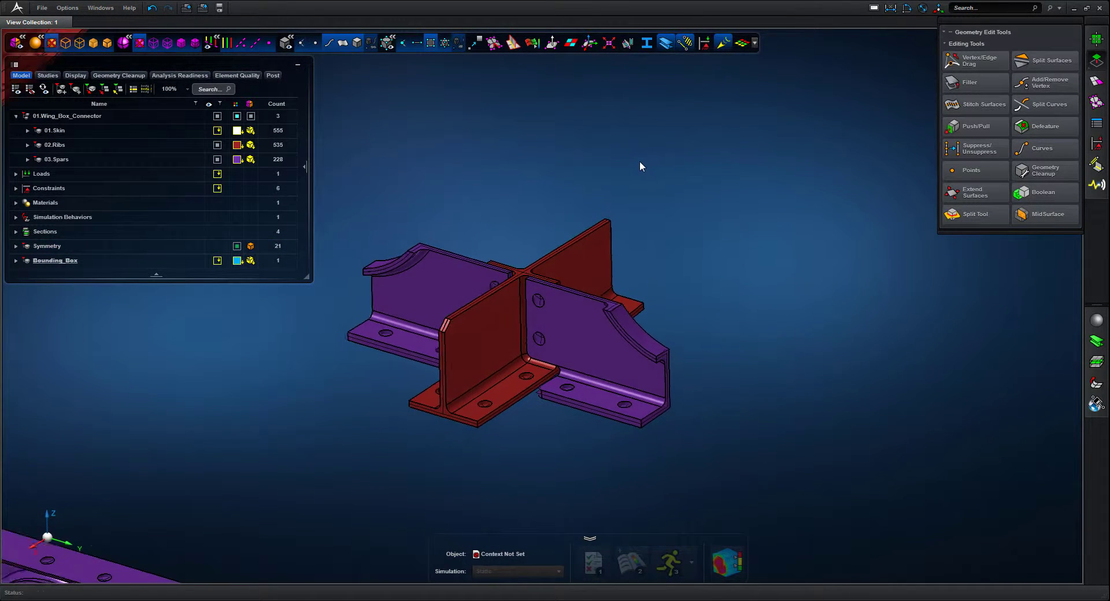
pyautogui.moveTo(639, 161)
pyautogui.mouseDown(button='middle')
pyautogui.moveTo(631, 173)
pyautogui.moveTo(641, 170)
pyautogui.moveTo(585, 173)
pyautogui.moveTo(625, 175)
pyautogui.mouseUp(button='middle')
pyautogui.scroll(5, 538, 185)
pyautogui.scroll(-5, 537, 185)
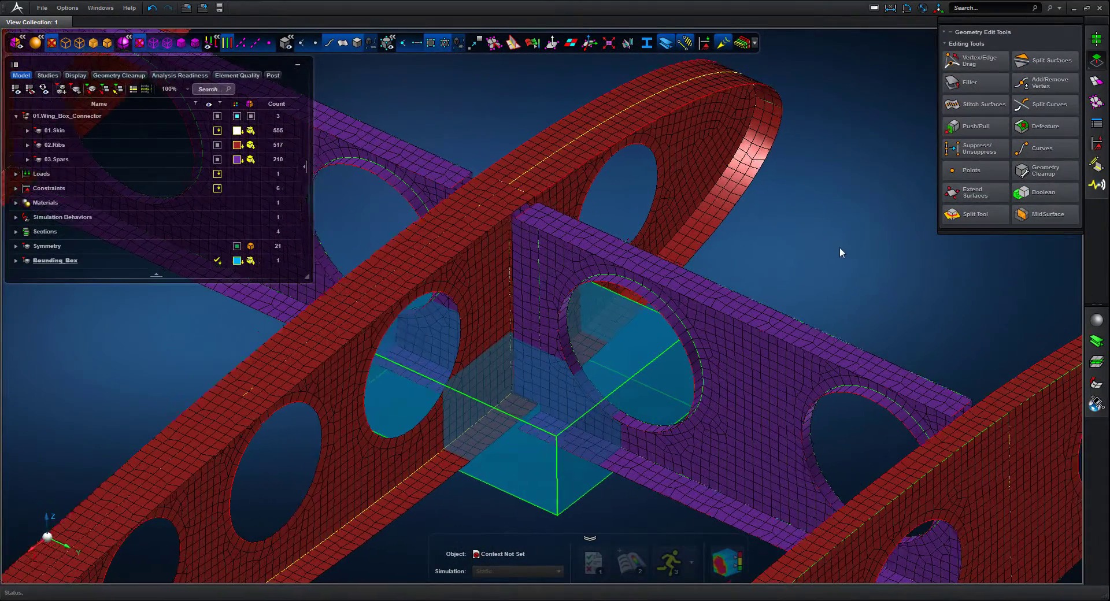
# Hide the 03.Spars part and Bounding_Box so that only the ribs stay displayed.
pyautogui.moveTo(840, 249)
pyautogui.mouseDown(button='middle')
pyautogui.moveTo(733, 267)
pyautogui.moveTo(688, 259)
pyautogui.moveTo(726, 277)
pyautogui.moveTo(837, 255)
pyautogui.moveTo(827, 261)
pyautogui.mouseUp(button='middle')
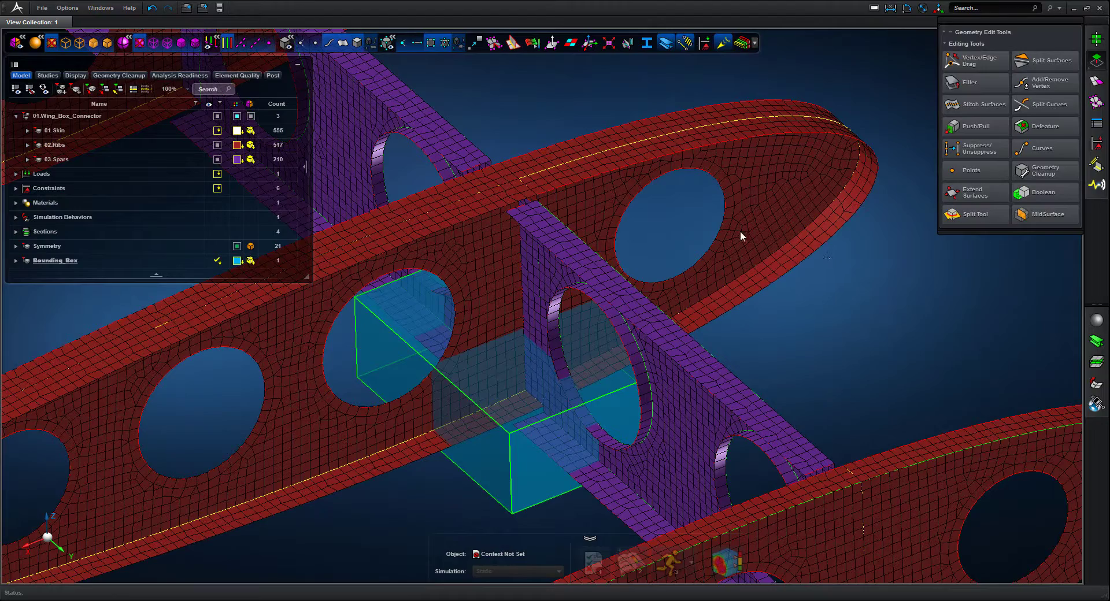
pyautogui.click(223, 159)
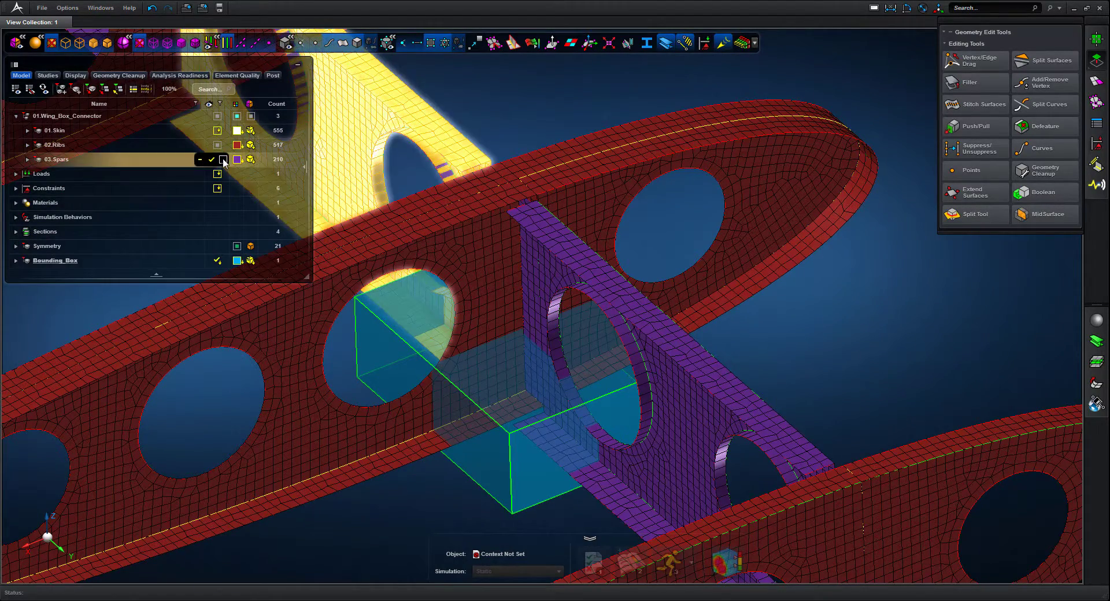
pyautogui.moveTo(800, 368)
pyautogui.mouseDown(button='middle')
pyautogui.moveTo(818, 362)
pyautogui.moveTo(802, 374)
pyautogui.mouseUp(button='middle')
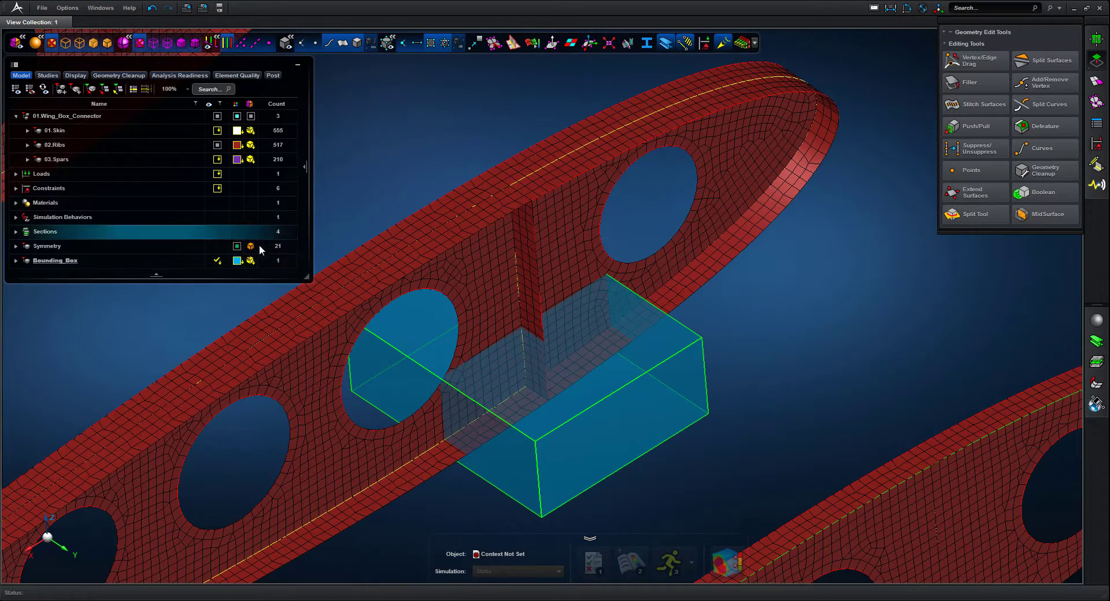
pyautogui.moveTo(215, 261)
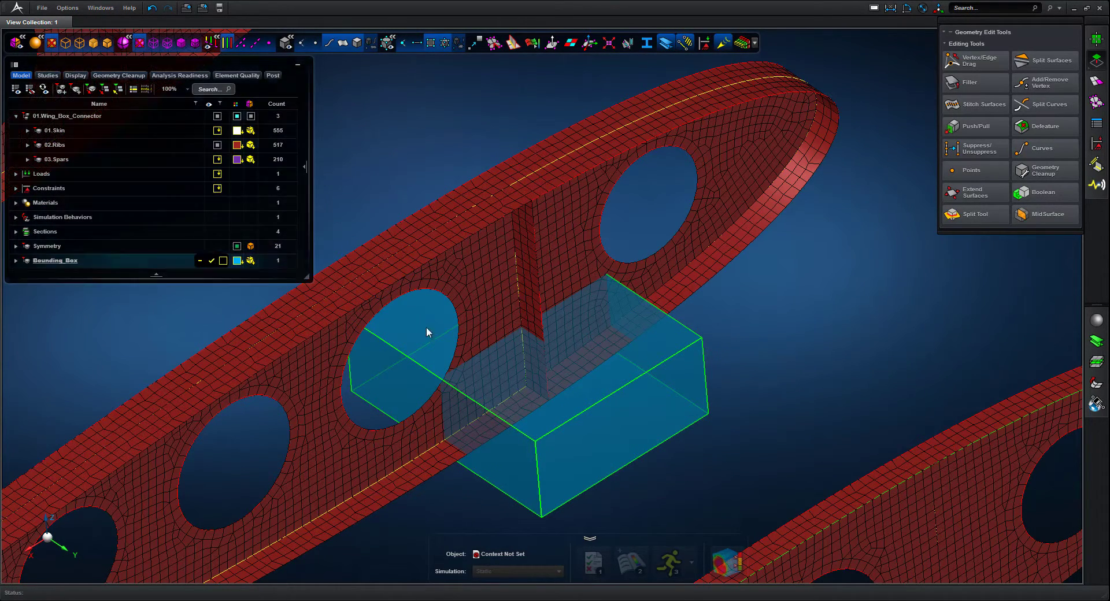
pyautogui.click(223, 262)
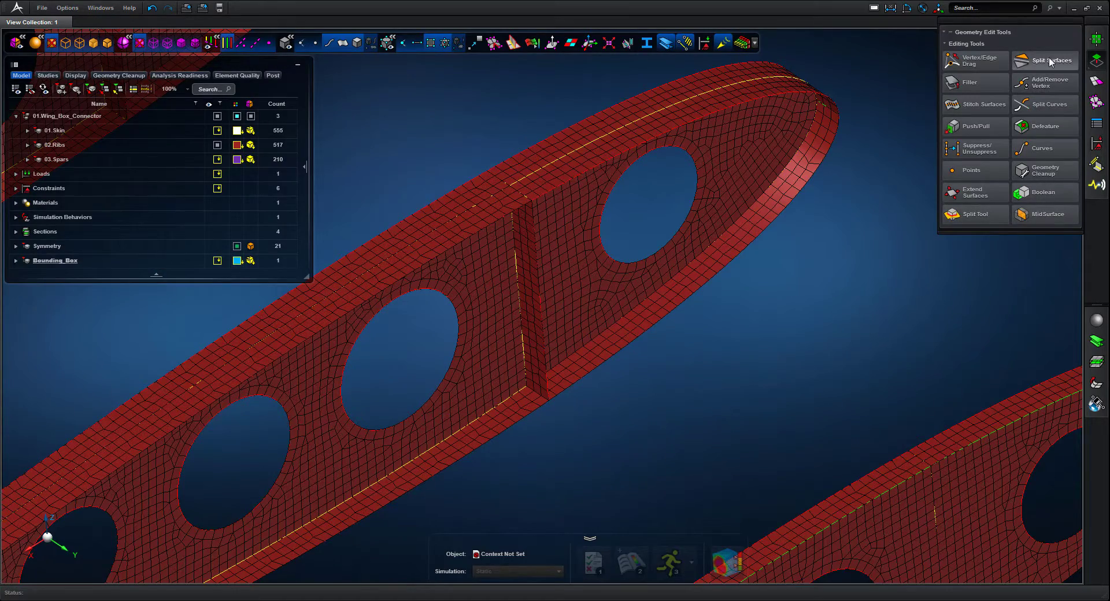
# Split the joint rib's surfaces with the faces of Bounding_Box, using the split-by-face method of Split Surfaces.
pyautogui.click(1050, 61)
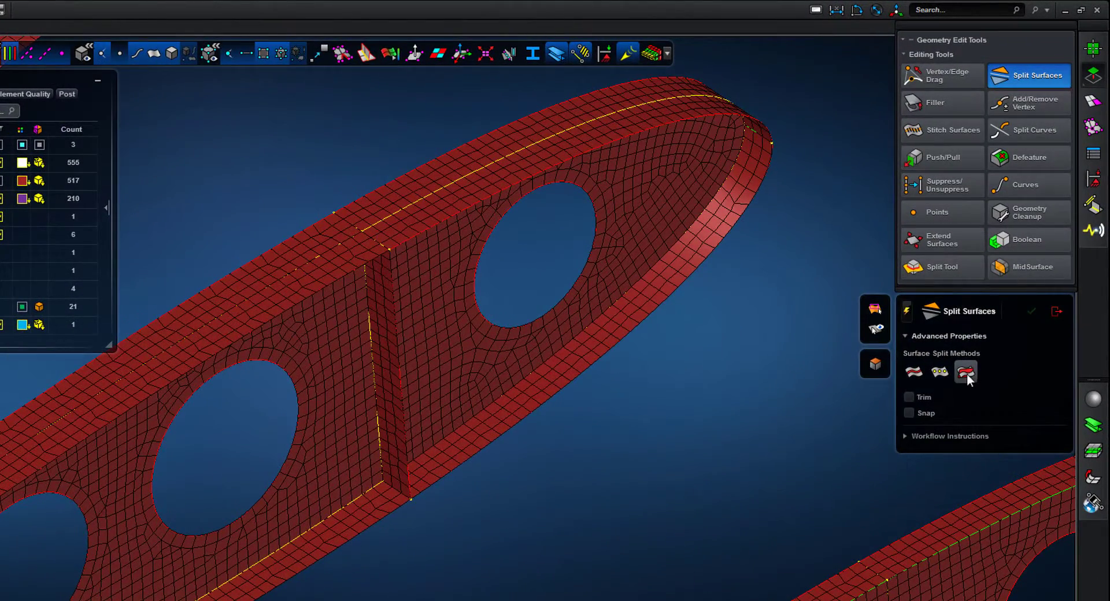
pyautogui.click(965, 373)
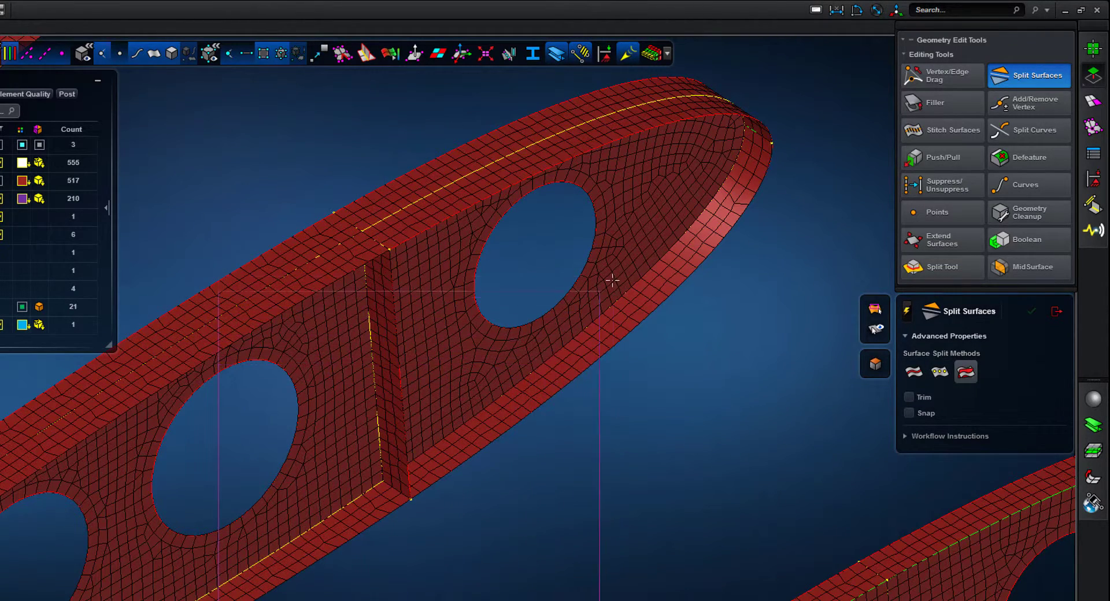
pyautogui.moveTo(612, 281); pyautogui.dragTo(622, 267)
pyautogui.middleClick(670, 433)
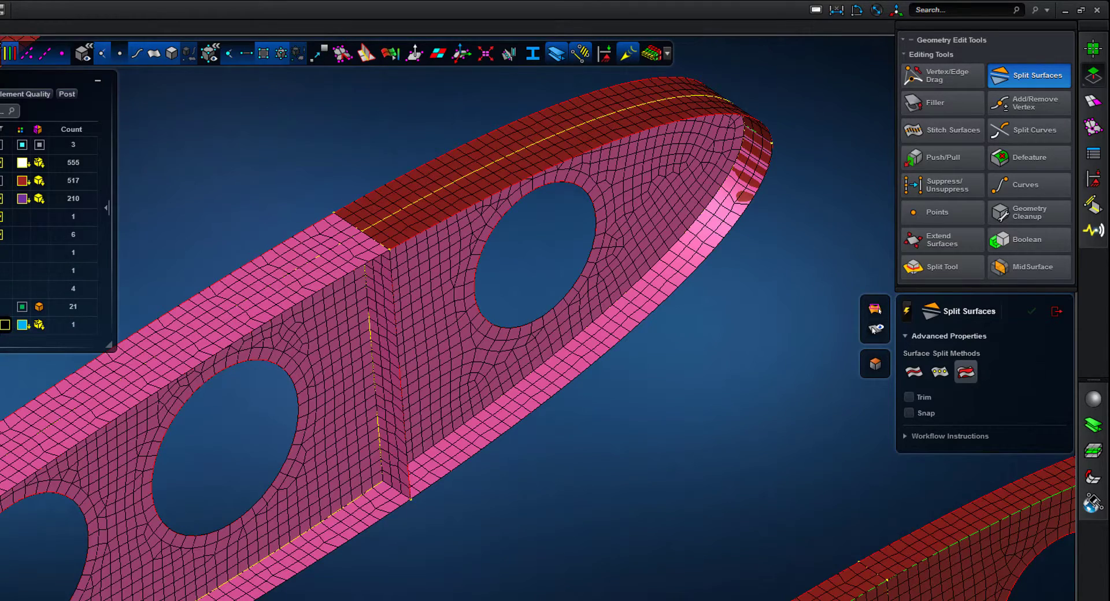
pyautogui.click(5, 325)
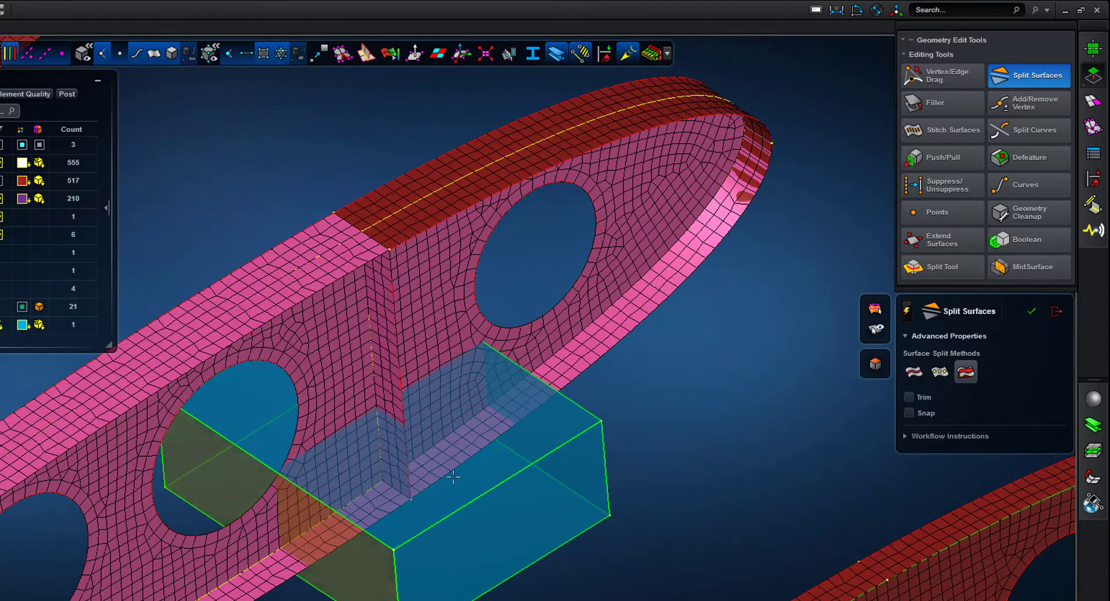
pyautogui.keyDown('ctrl'); pyautogui.moveTo(649, 445); pyautogui.dragTo(607, 442); pyautogui.keyUp('ctrl')
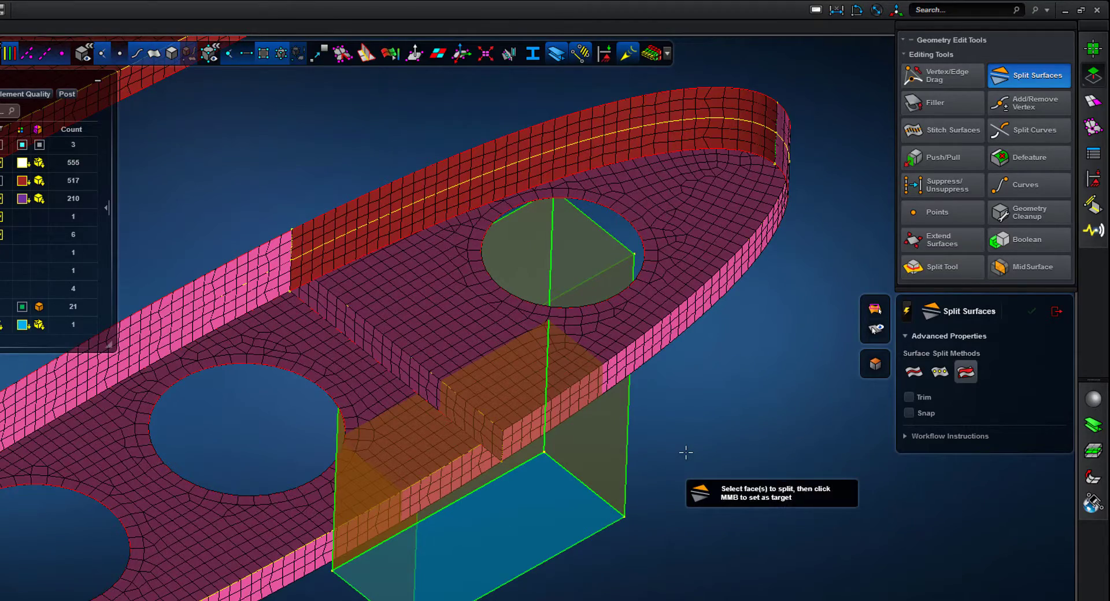
pyautogui.middleClick(686, 452)
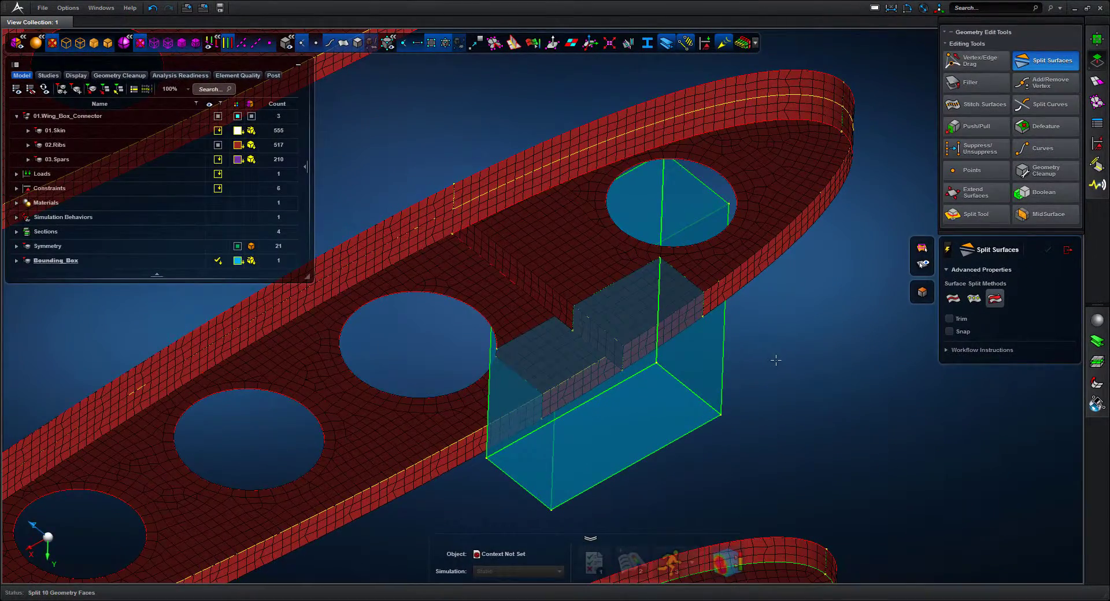
# Hide Bounding_Box, examine the split lines on the rib and leave Split Surfaces.
pyautogui.keyDown('ctrl'); pyautogui.moveTo(775, 360); pyautogui.dragTo(815, 342); pyautogui.keyUp('ctrl')
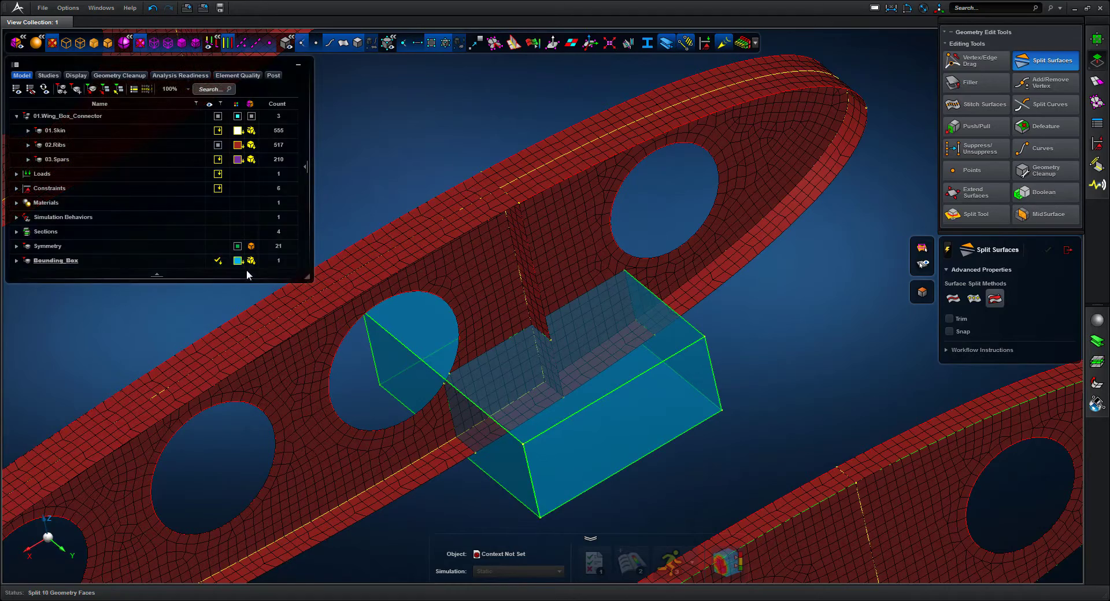
pyautogui.click(223, 261)
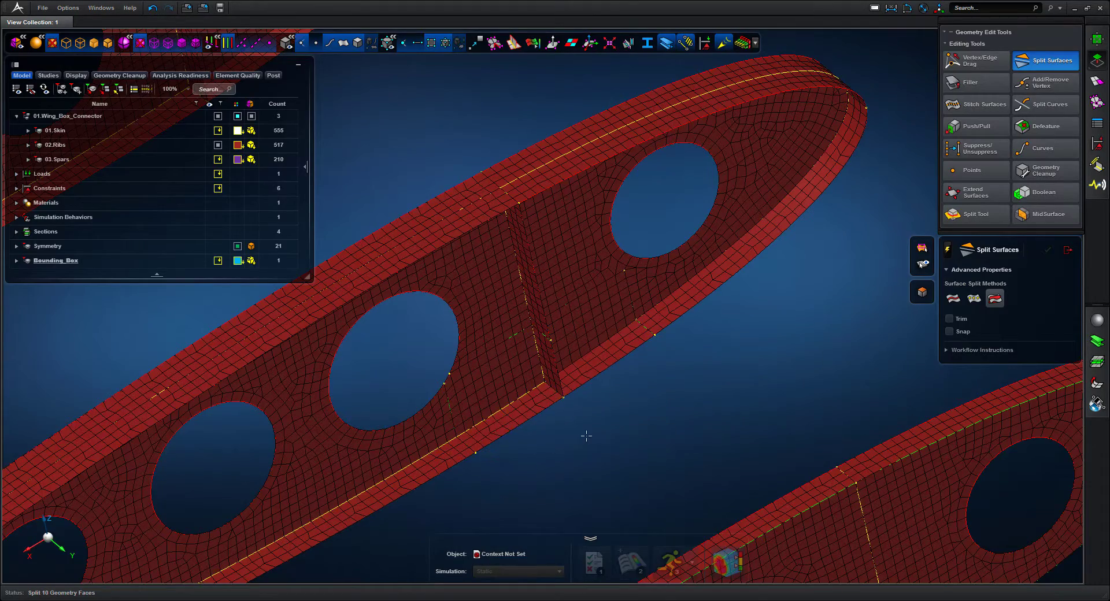
pyautogui.moveTo(585, 436); pyautogui.dragTo(589, 430, button='middle')
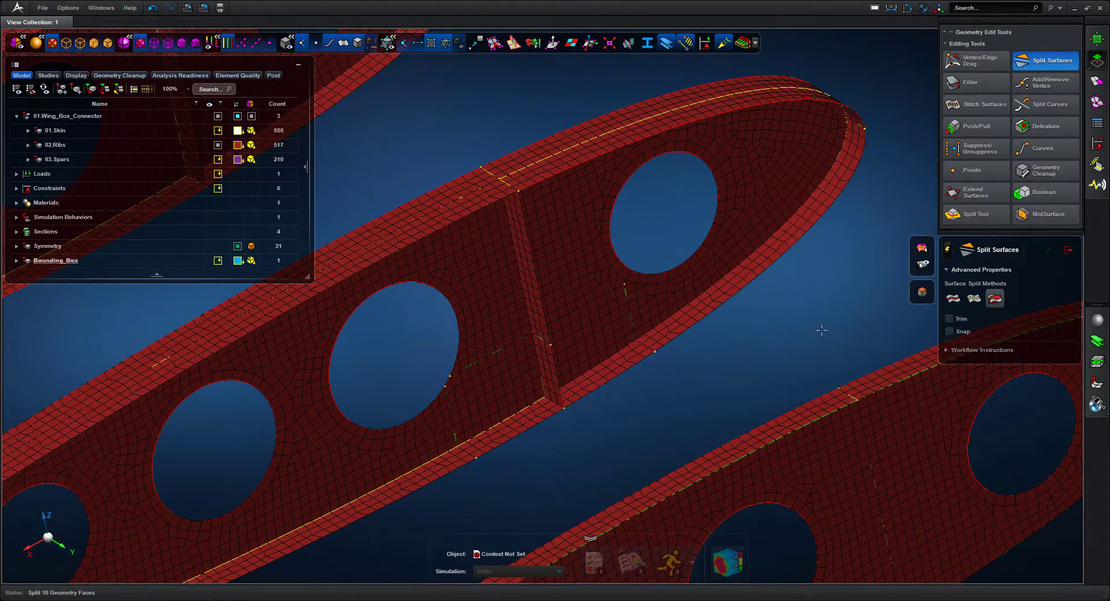
pyautogui.click(1070, 251)
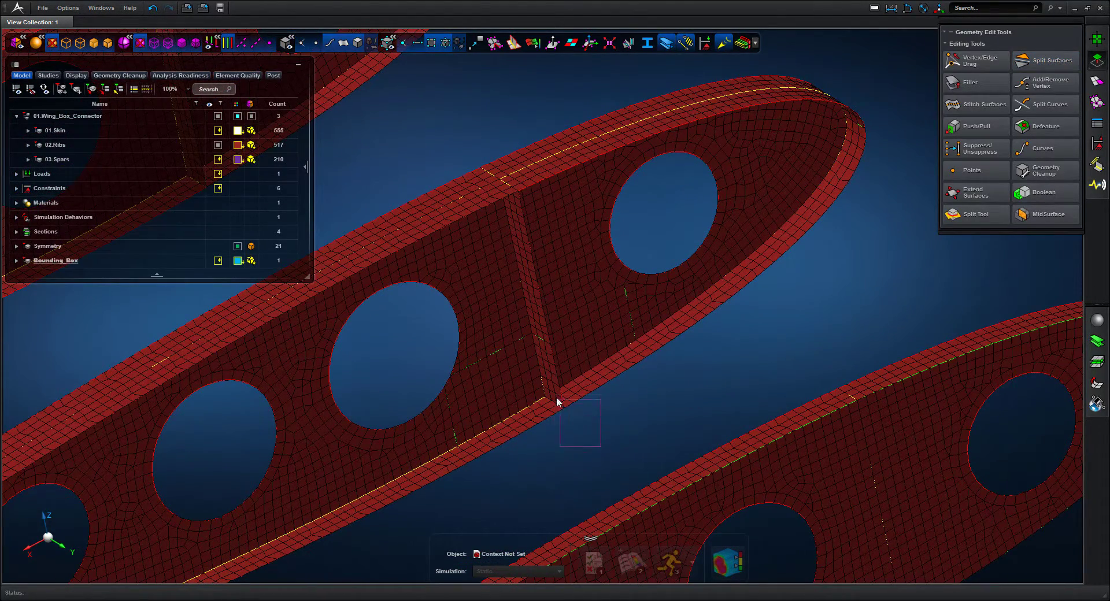
# Delete the split rib faces around the lower flange and stiffener where the joint goes.
pyautogui.click(532, 374)
pyautogui.rightClick(530, 374)
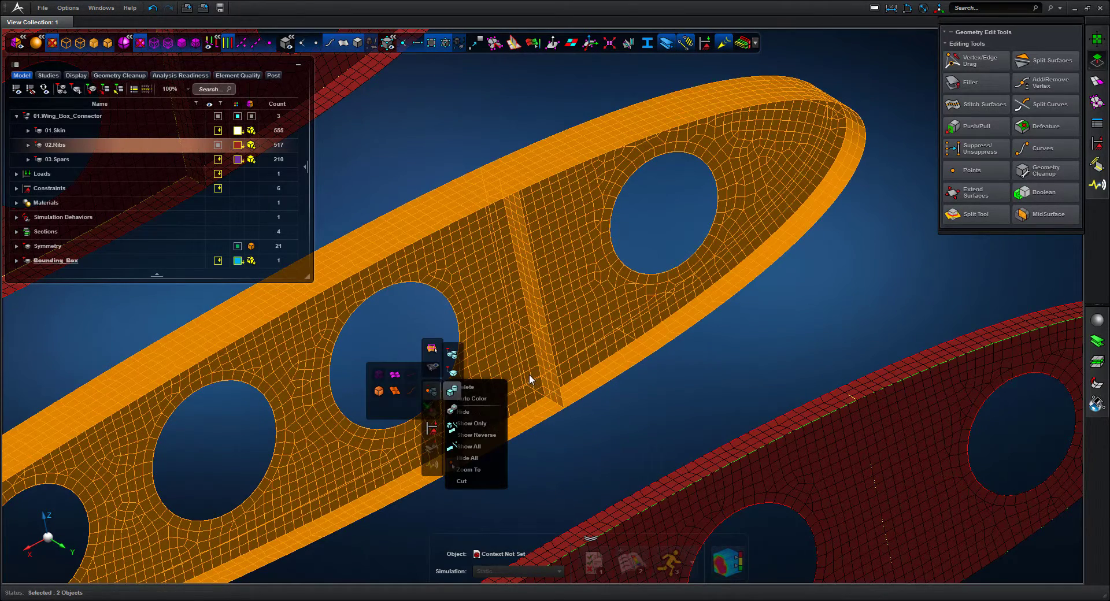
pyautogui.moveTo(454, 426)
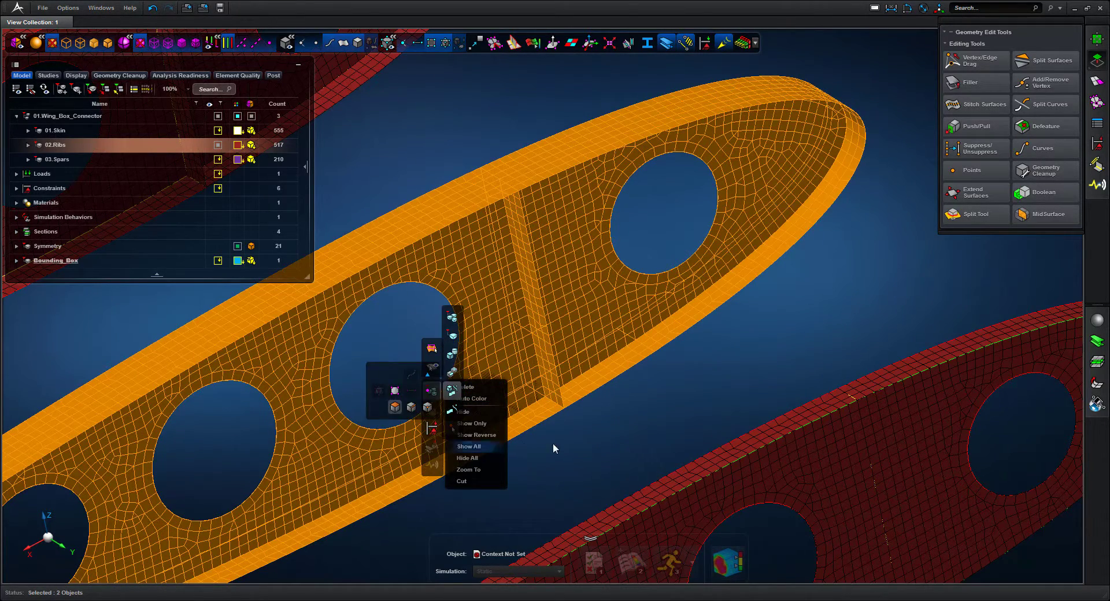
pyautogui.click(590, 454)
pyautogui.moveTo(535, 469); pyautogui.dragTo(589, 356)
pyautogui.press('Delete')
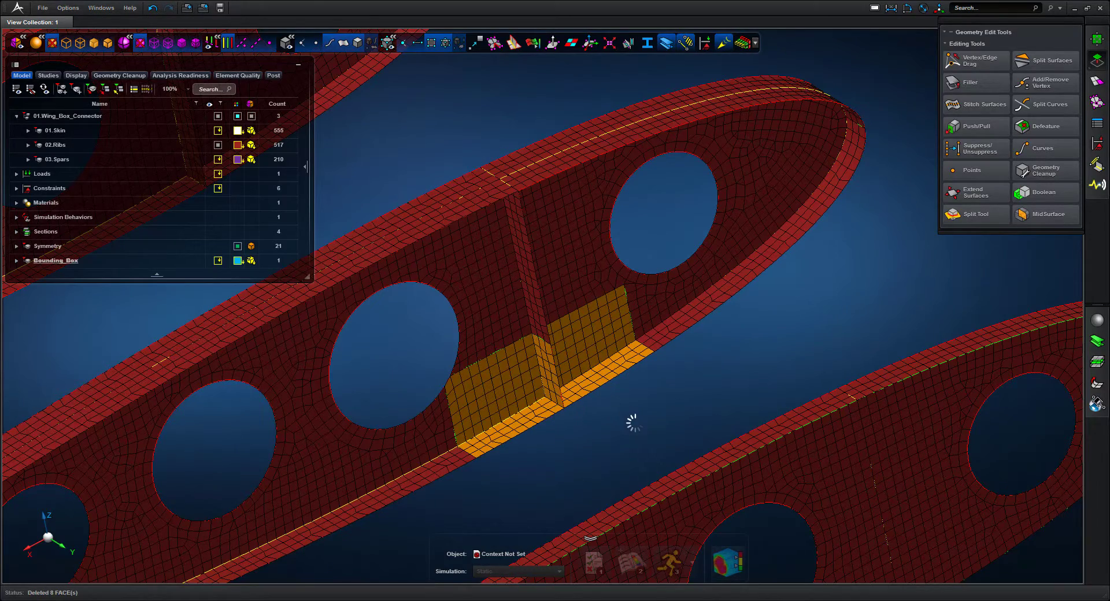
pyautogui.moveTo(641, 418)
pyautogui.mouseDown(button='middle')
pyautogui.moveTo(723, 425)
pyautogui.moveTo(651, 427)
pyautogui.mouseUp(button='middle')
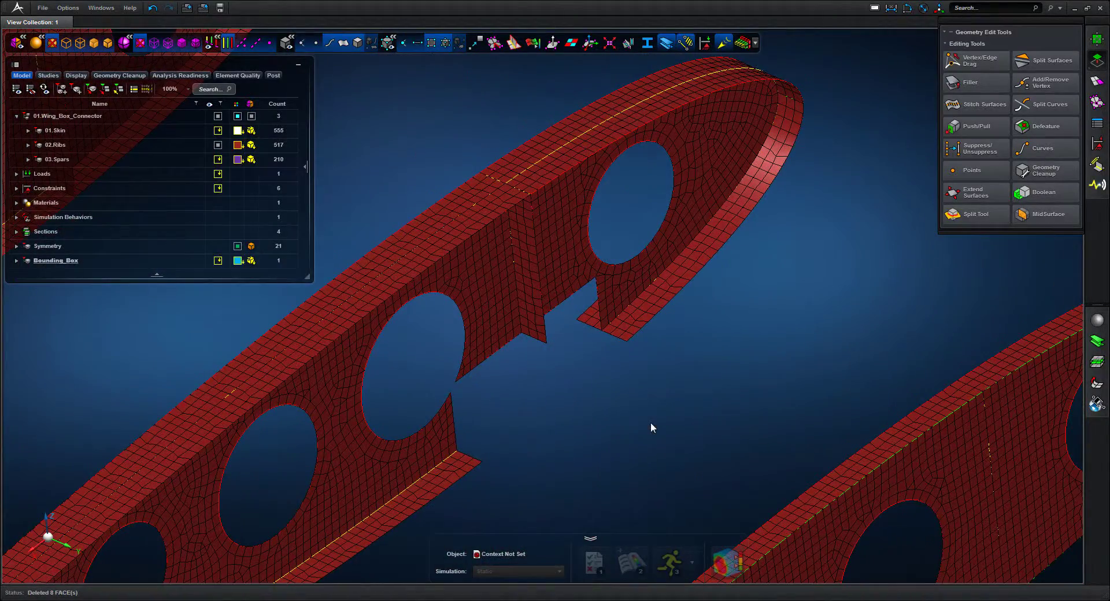
# Display the shell thickness on the ribs, examine it around the cutout and turn the thickness display off.
pyautogui.click(745, 45)
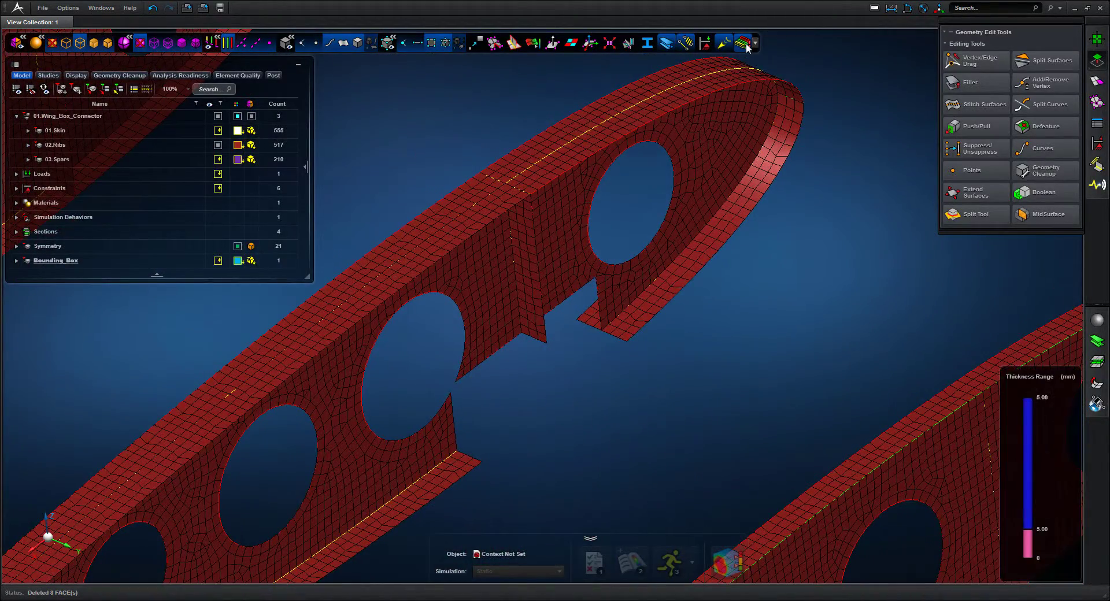
pyautogui.moveTo(765, 312); pyautogui.dragTo(772, 313, button='middle')
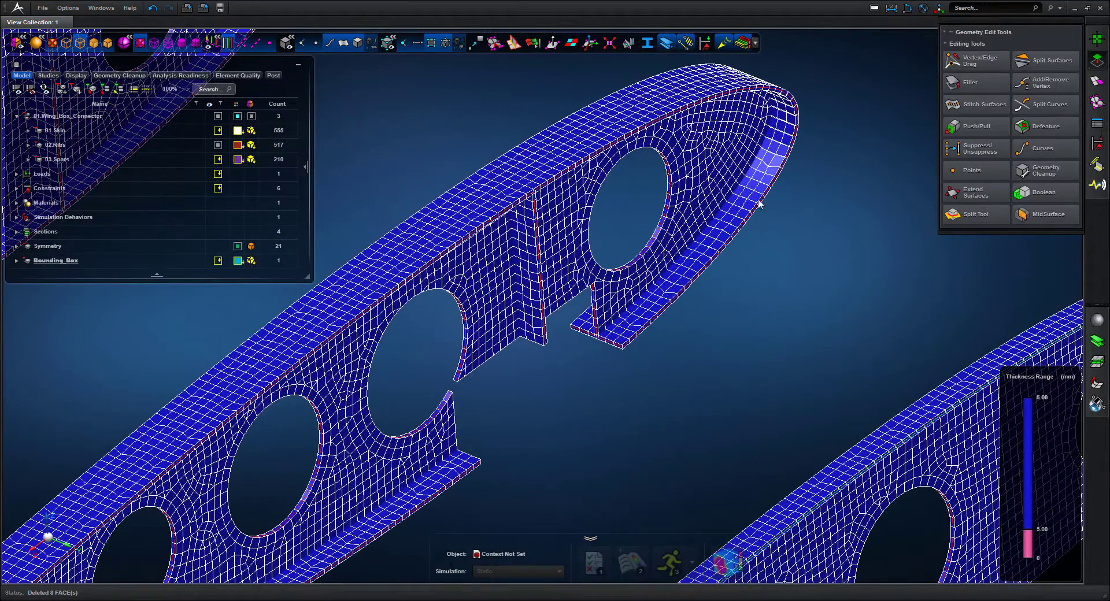
pyautogui.click(745, 44)
# Check the front and back side orientation of the rib elements with geometry surfaces hidden, and turn the orientation colouring off.
pyautogui.click(571, 45)
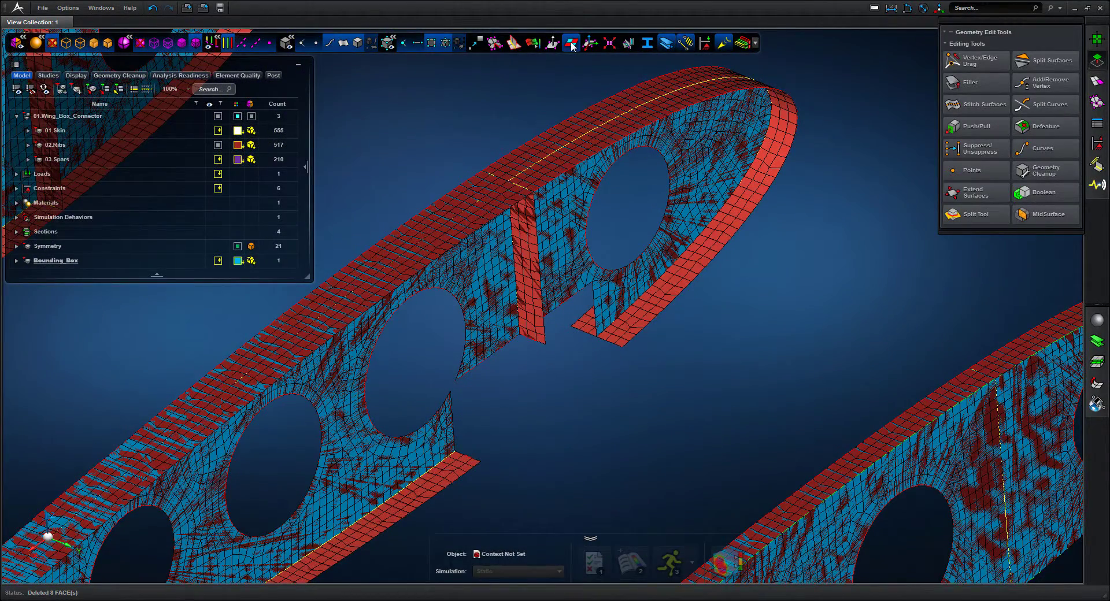
pyautogui.click(345, 45)
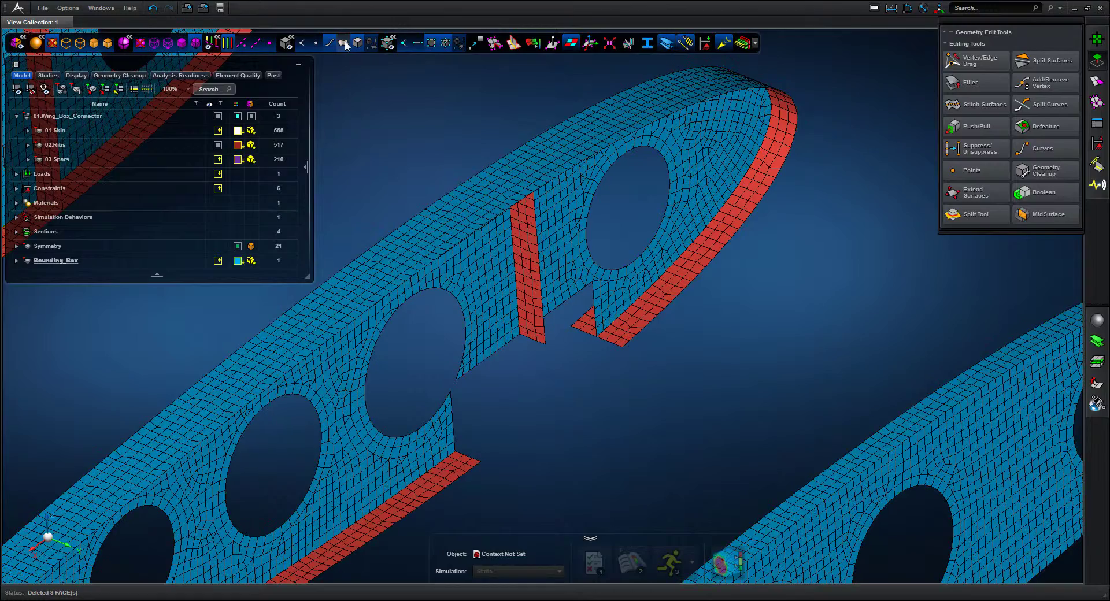
pyautogui.click(572, 45)
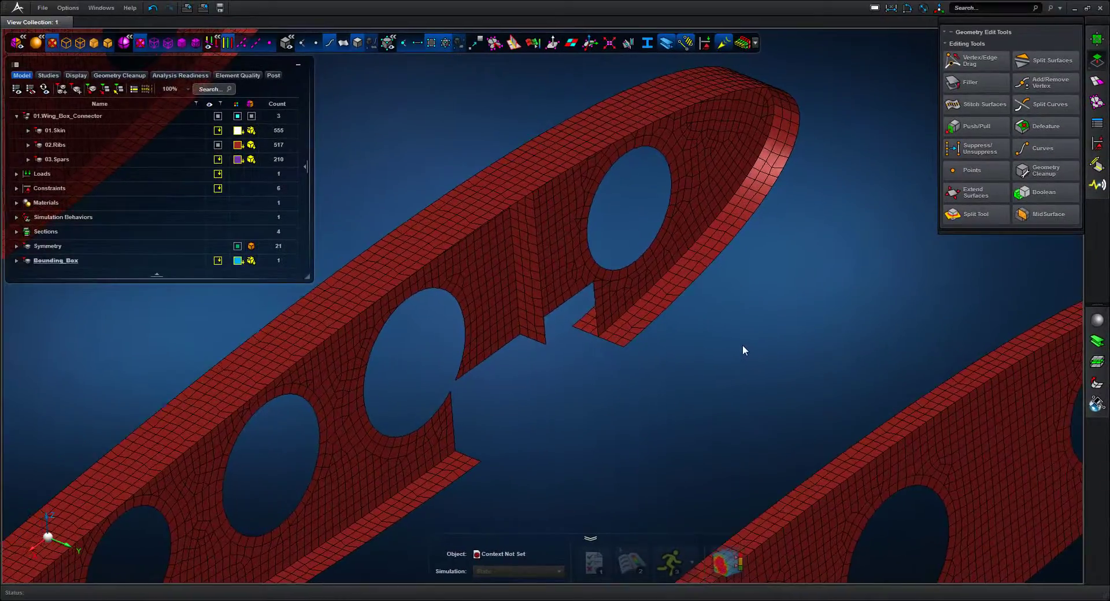
pyautogui.moveTo(721, 343); pyautogui.dragTo(749, 349, button='middle')
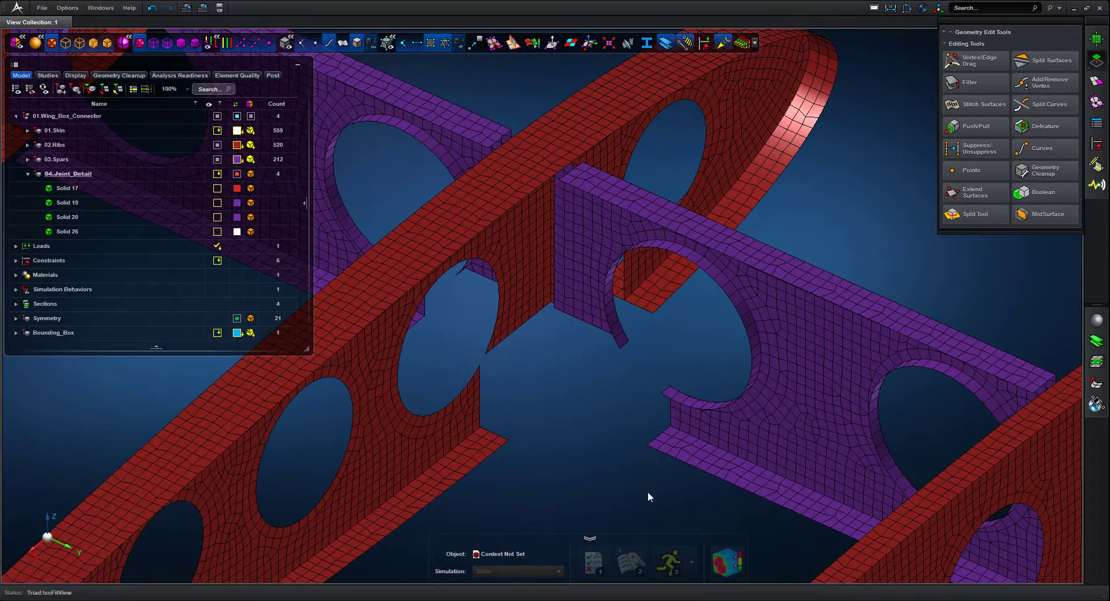
# Show the 04.Joint_Detail solids and examine how they fill the cutout between rib and spar.
pyautogui.moveTo(612, 480)
pyautogui.mouseDown(button='middle')
pyautogui.moveTo(521, 488)
pyautogui.moveTo(444, 475)
pyautogui.moveTo(605, 484)
pyautogui.mouseUp(button='middle')
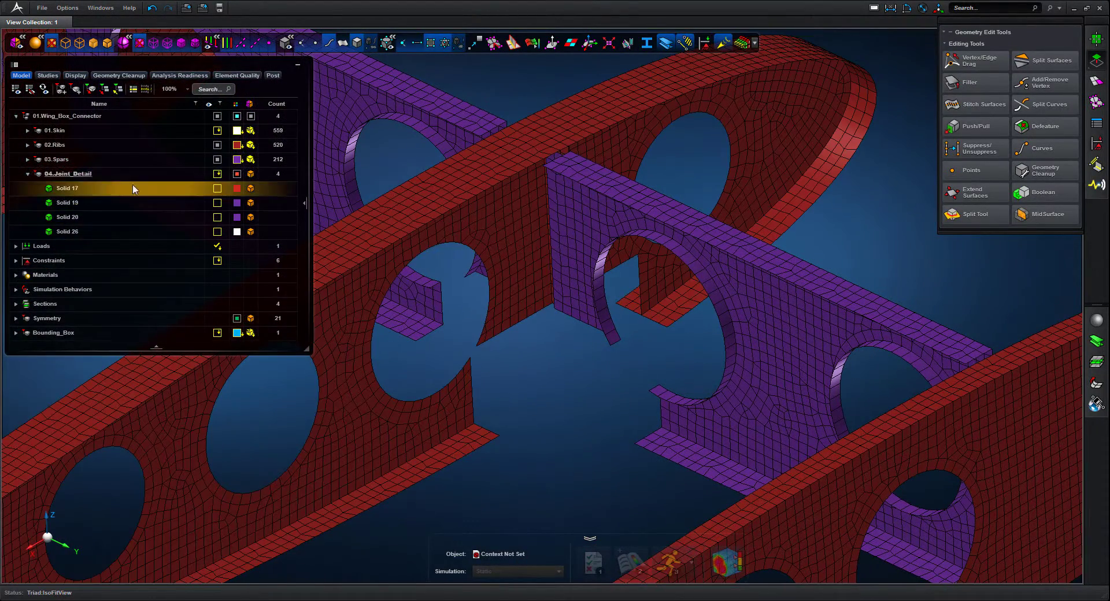
pyautogui.click(104, 173)
pyautogui.click(218, 174)
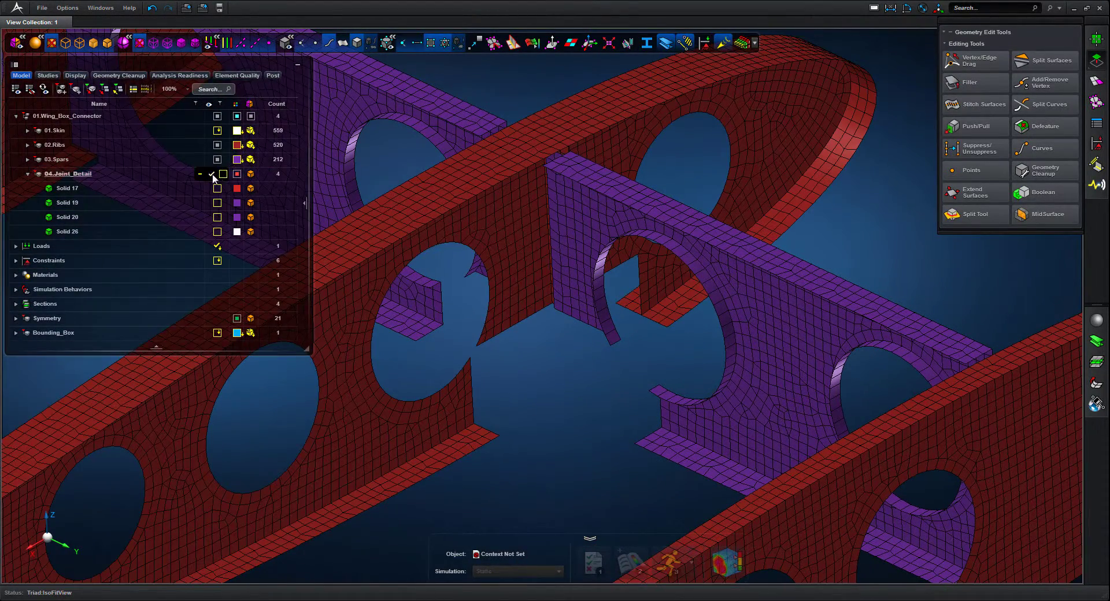
pyautogui.click(211, 174)
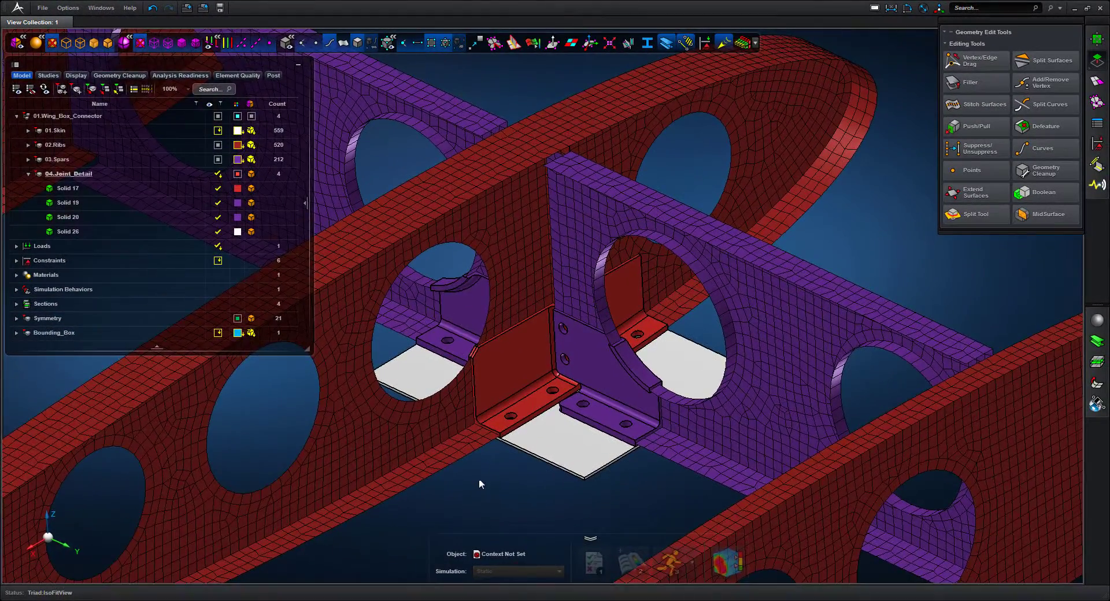
pyautogui.moveTo(542, 542); pyautogui.dragTo(545, 547, button='middle')
pyautogui.moveTo(482, 485); pyautogui.dragTo(483, 483, button='middle')
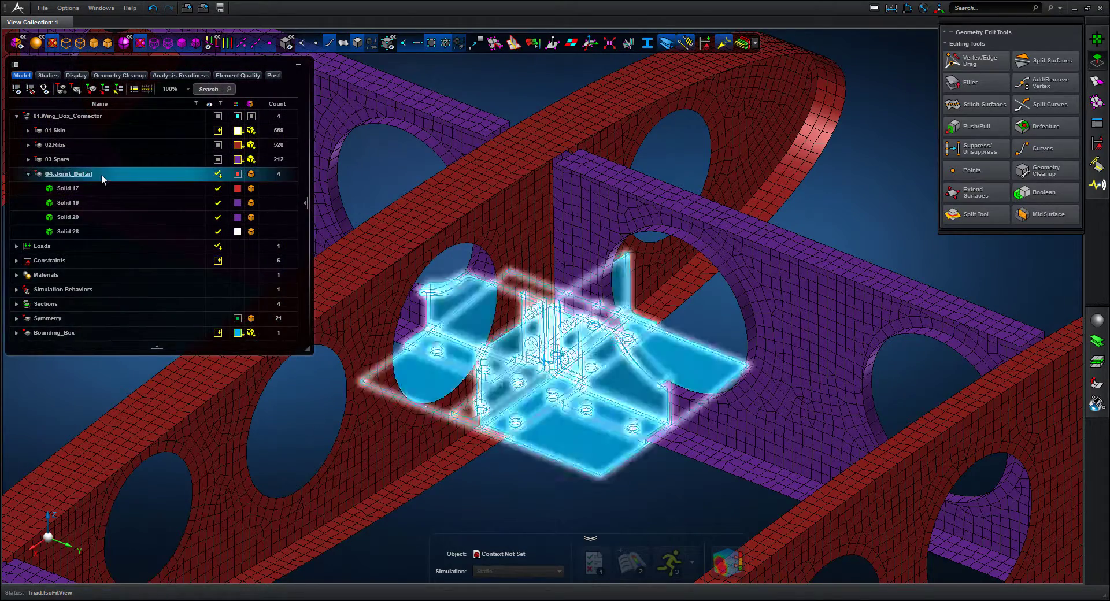
# Isolate the 04.Joint_Detail part so that only its solids are displayed.
pyautogui.click(101, 175)
pyautogui.rightClick(92, 184)
pyautogui.click(67, 258)
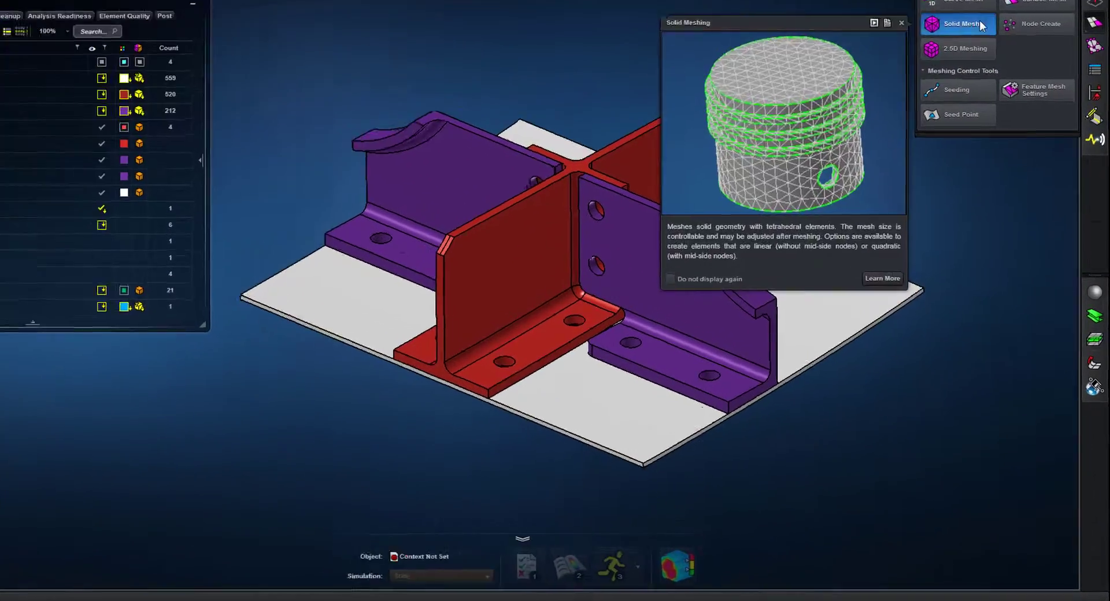
# Review the Solid Mesh options and the Feature Mesh Settings for fillets, including the choices for circumferential and axial element sizing.
pyautogui.click(981, 82)
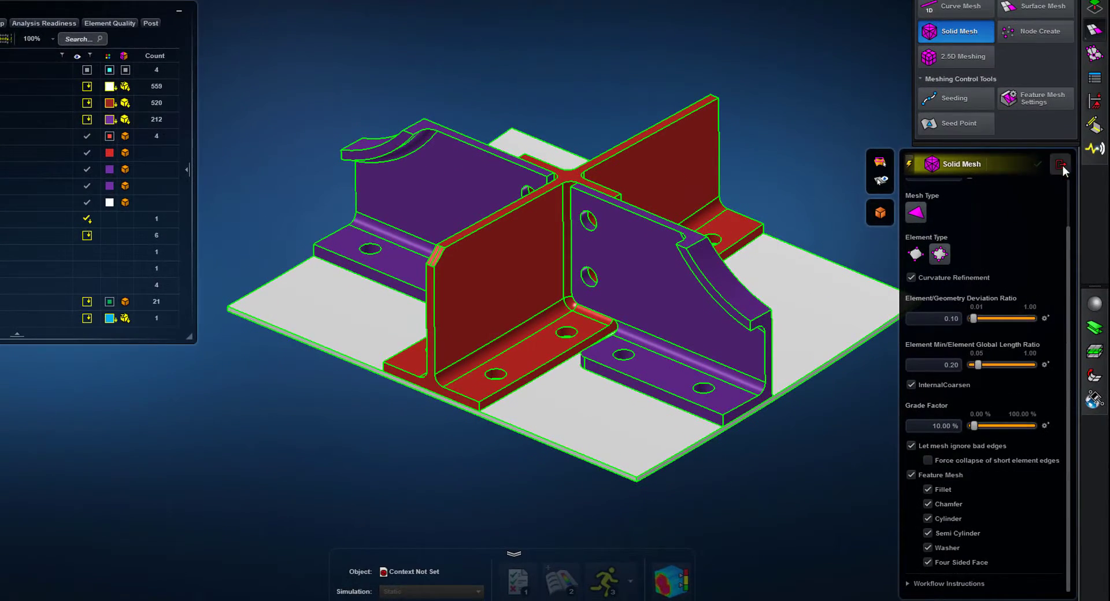
pyautogui.click(1053, 100)
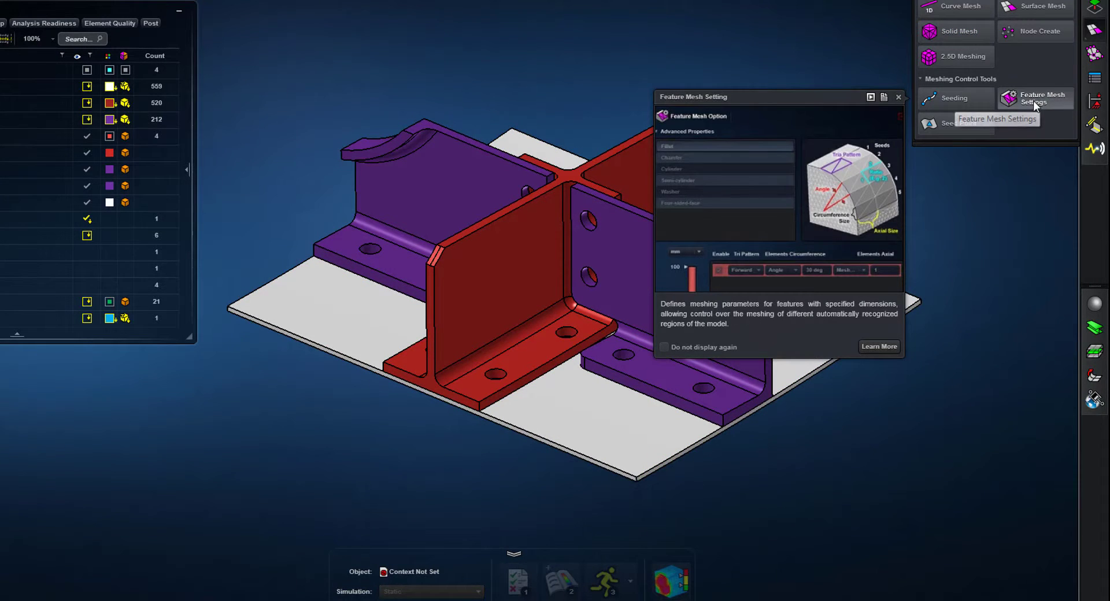
pyautogui.click(1034, 102)
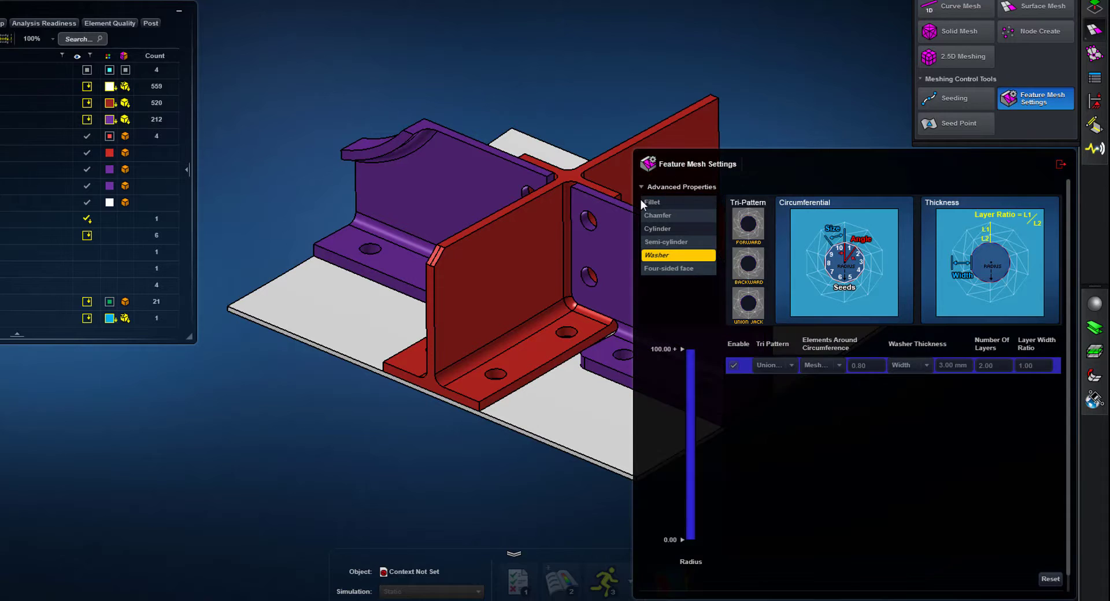
pyautogui.click(655, 201)
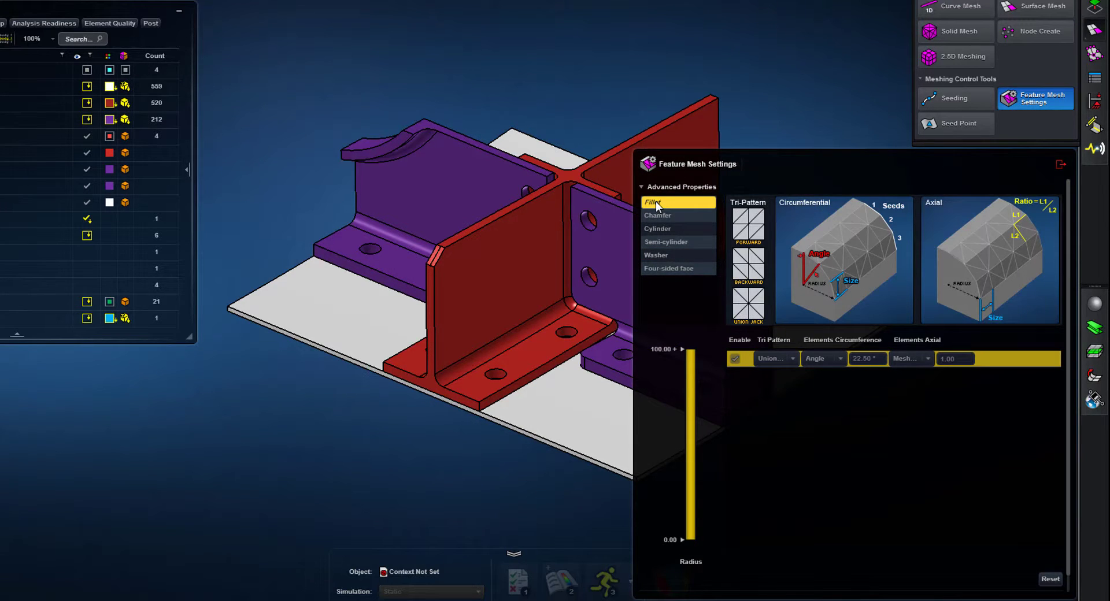
pyautogui.click(816, 359)
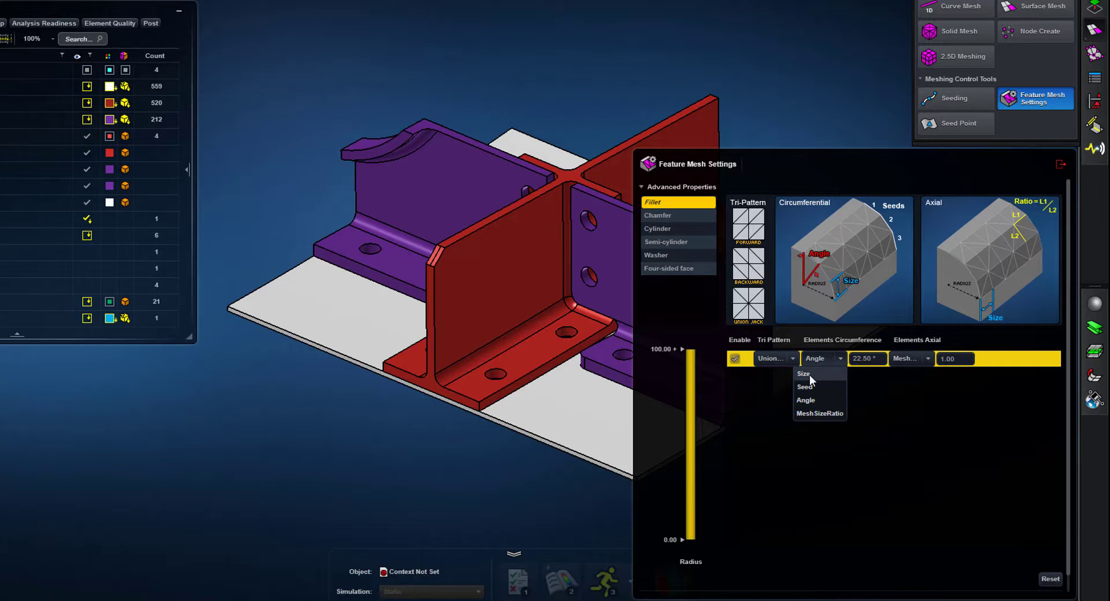
pyautogui.click(810, 401)
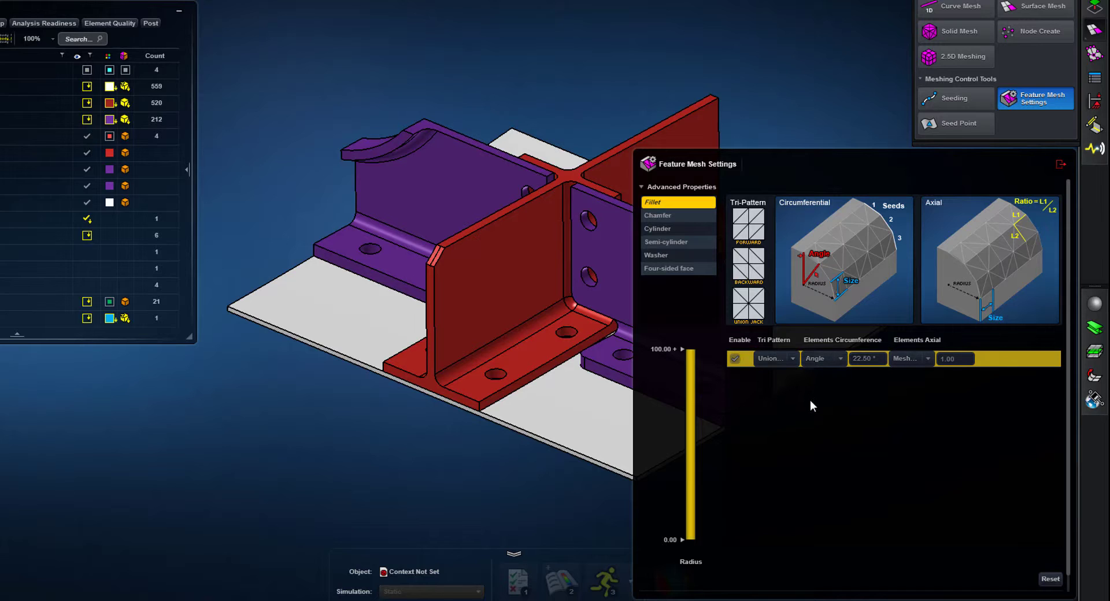
pyautogui.click(873, 359)
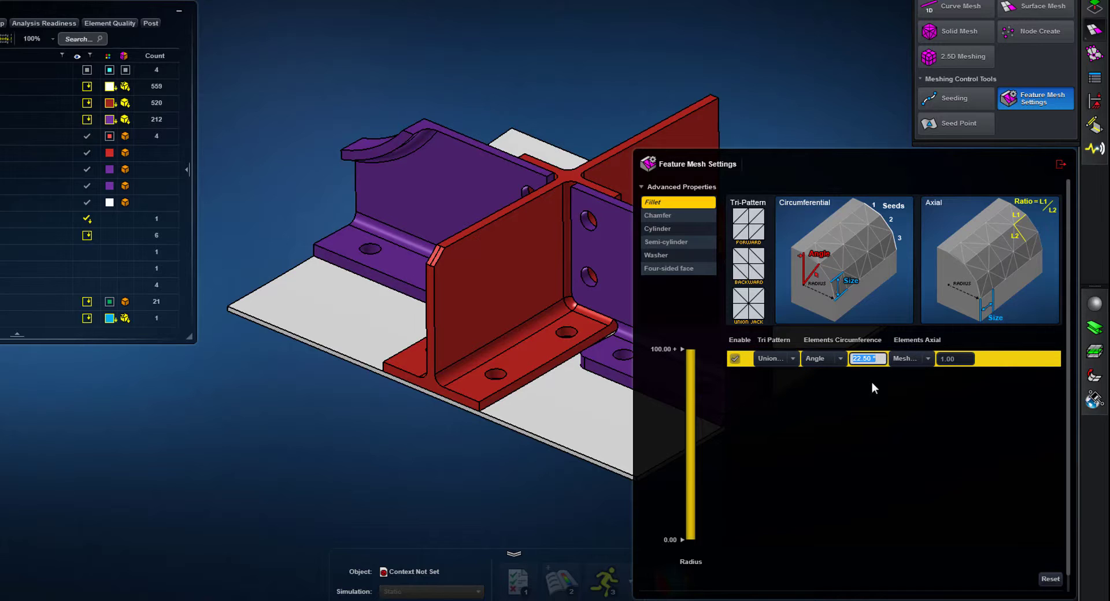
pyautogui.click(926, 359)
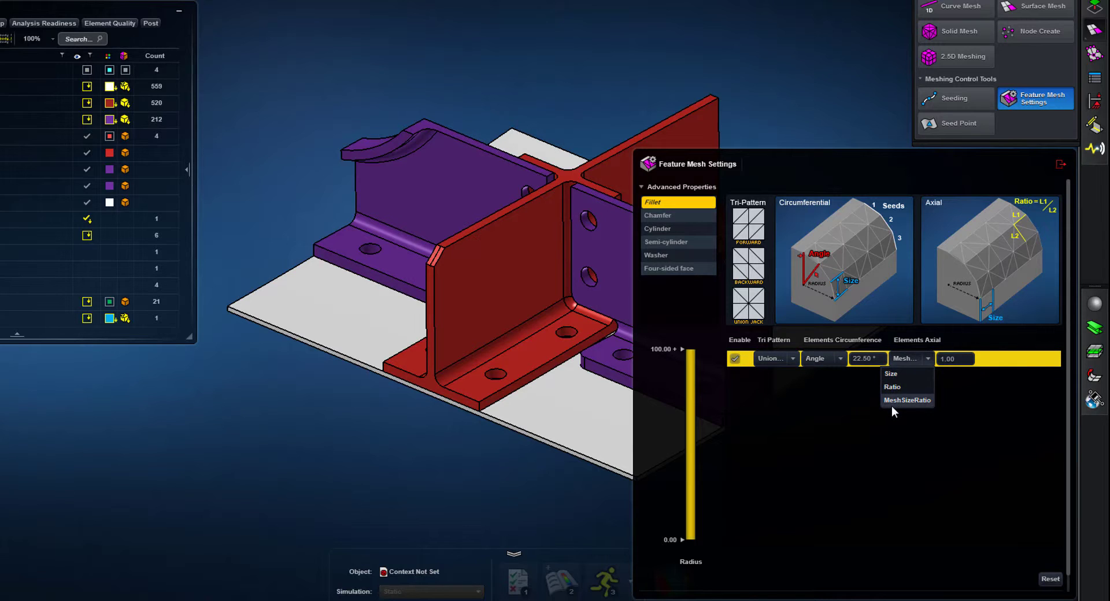
pyautogui.click(977, 417)
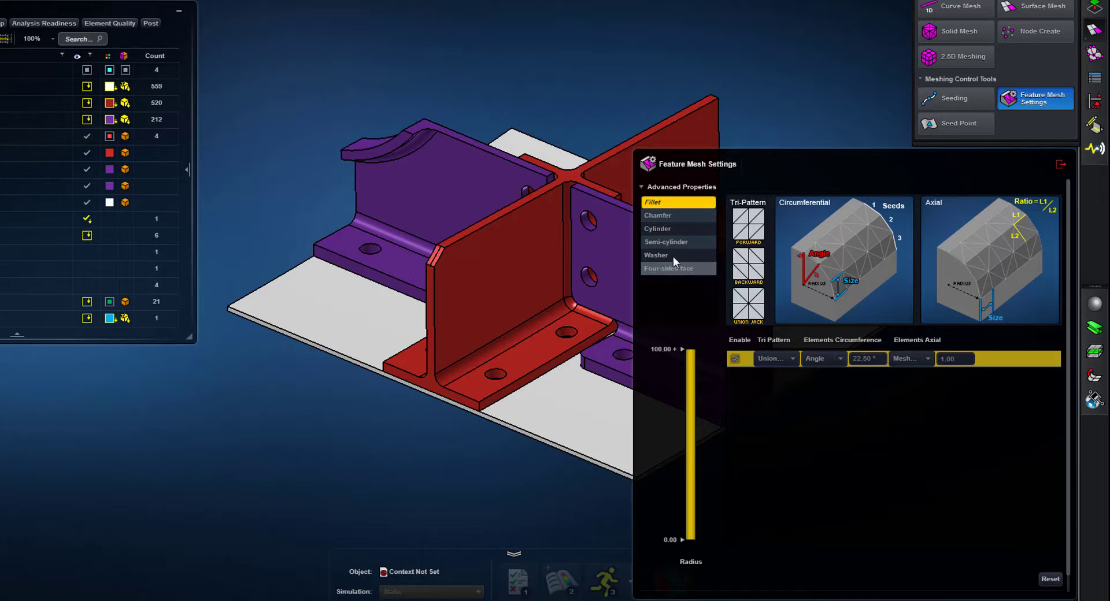
# Review the cylinder and washer feature mesh settings, including washer thickness type, width and number of layers, and close the settings.
pyautogui.click(666, 230)
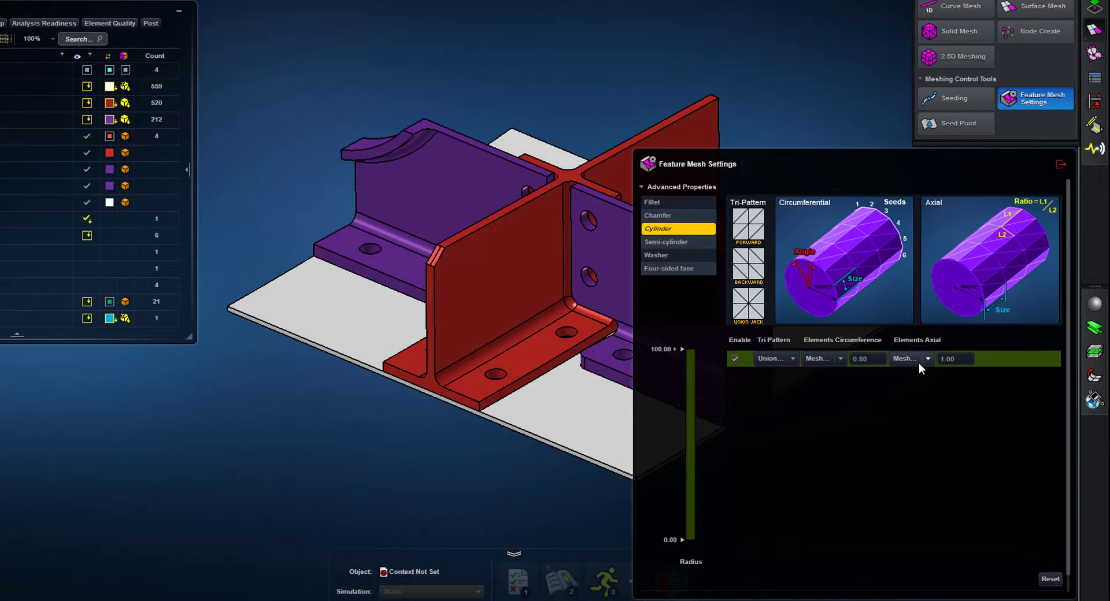
pyautogui.click(658, 256)
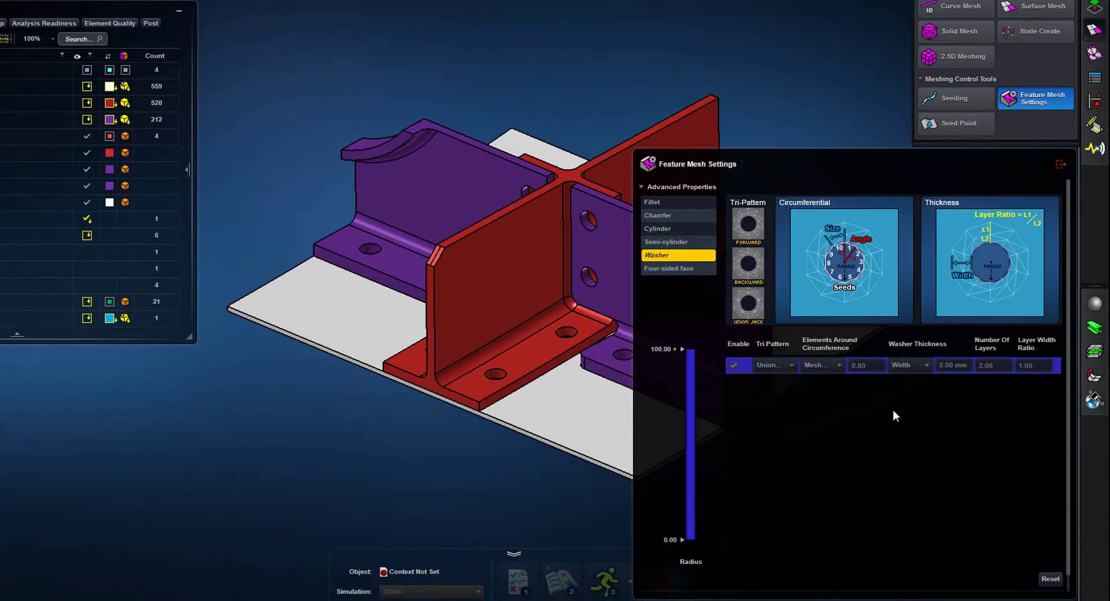
pyautogui.click(927, 365)
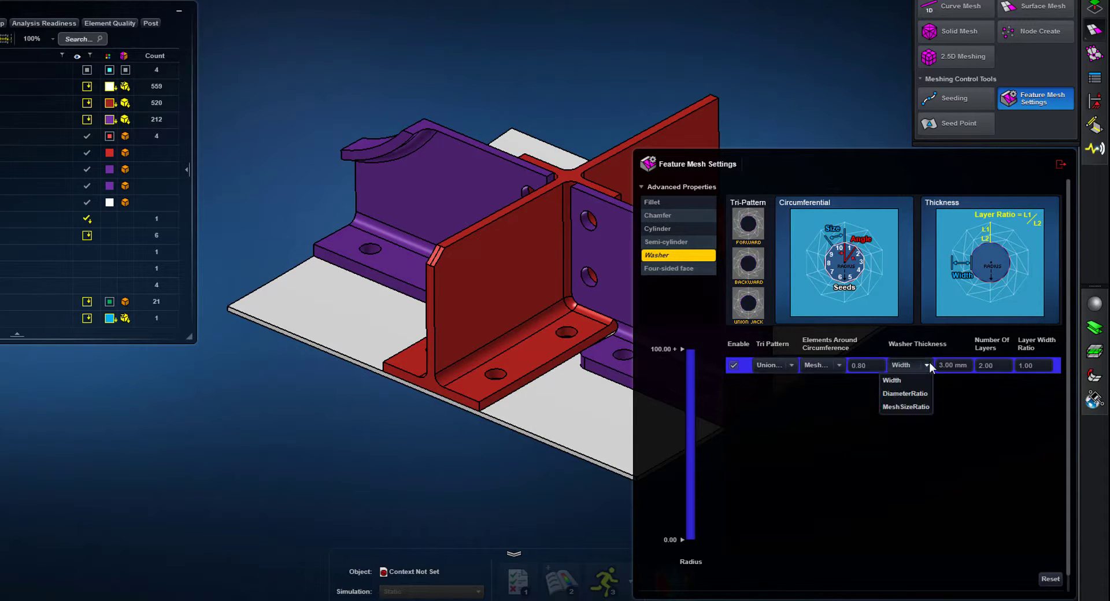
pyautogui.click(904, 381)
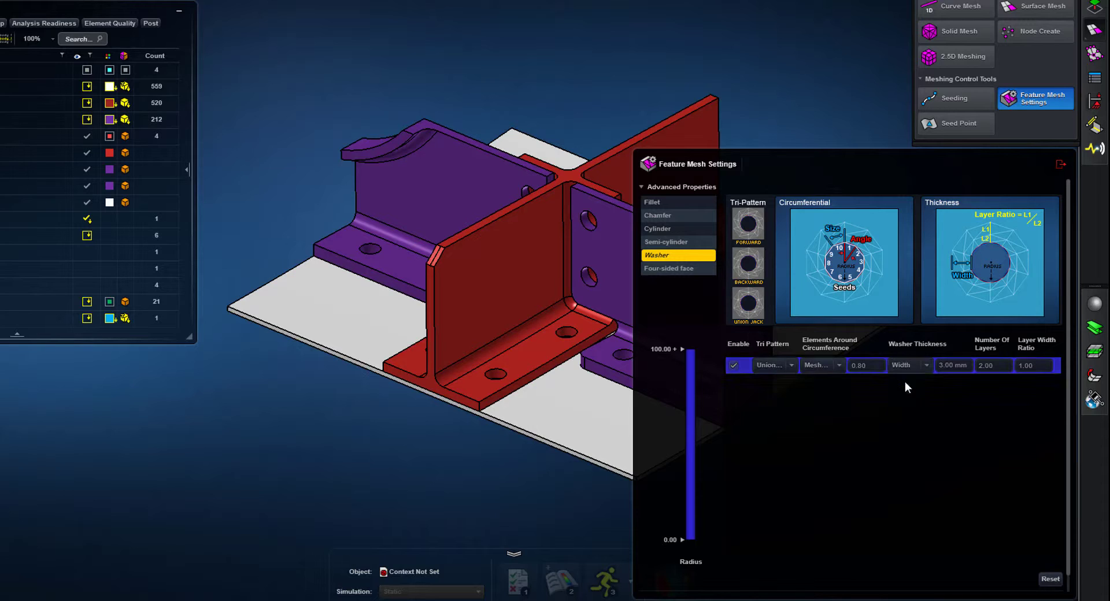
pyautogui.click(967, 365)
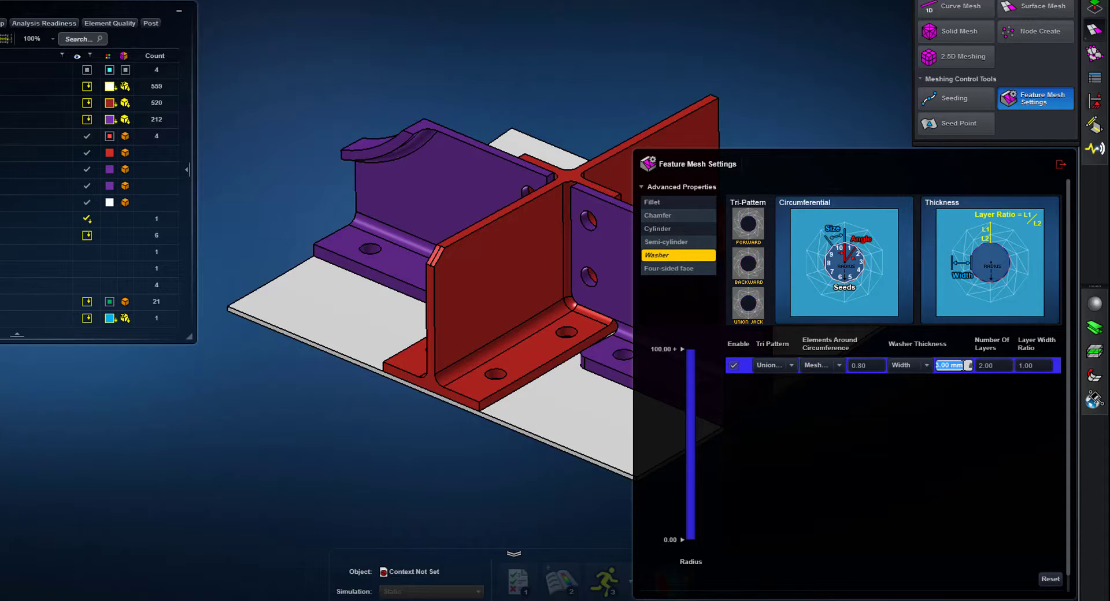
pyautogui.click(995, 365)
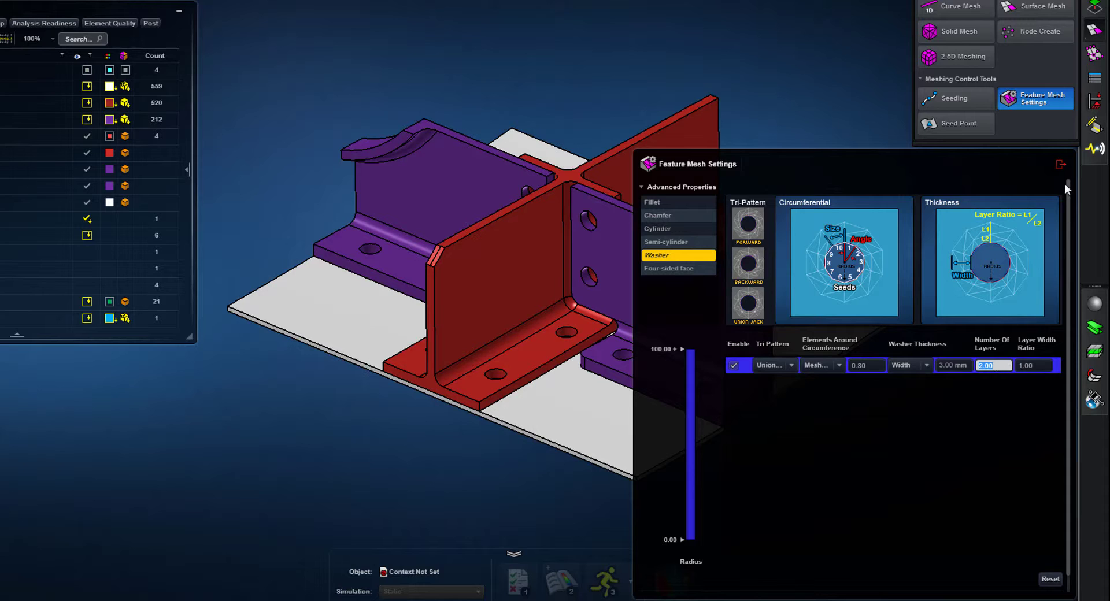
pyautogui.click(1058, 165)
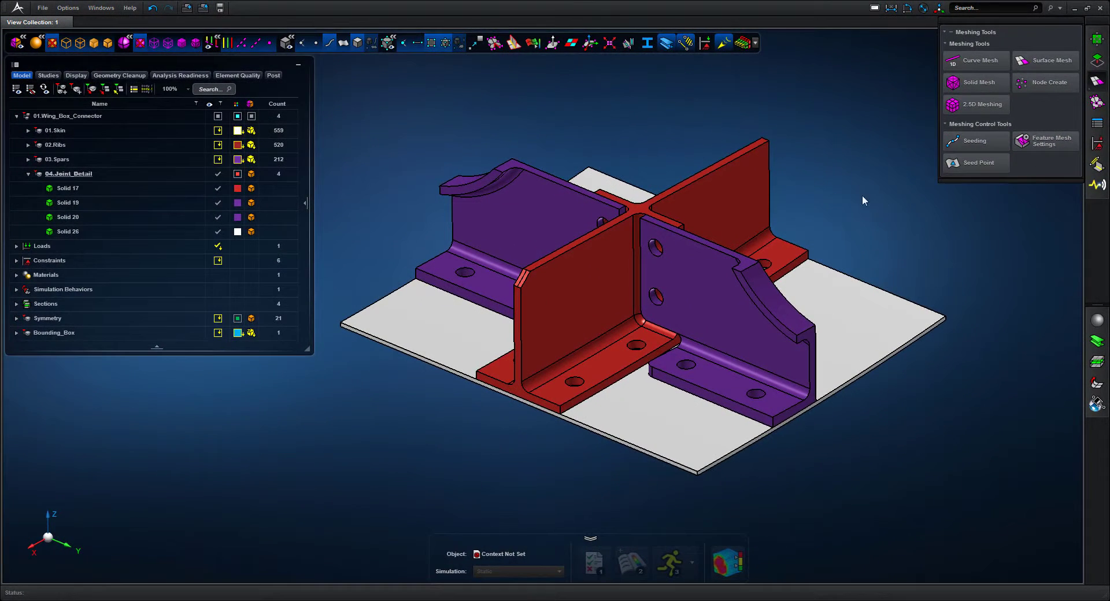
# Hide Solid 26 and solid-mesh the other three joint solids at 2.50 mm with Feature Mesh enabled.
pyautogui.click(219, 232)
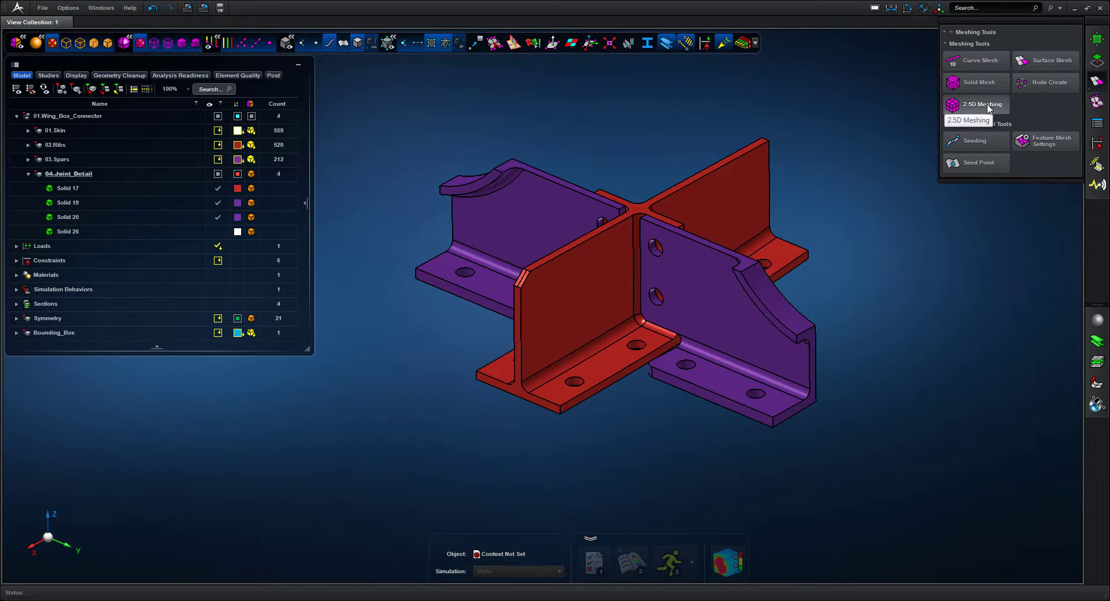
pyautogui.click(985, 84)
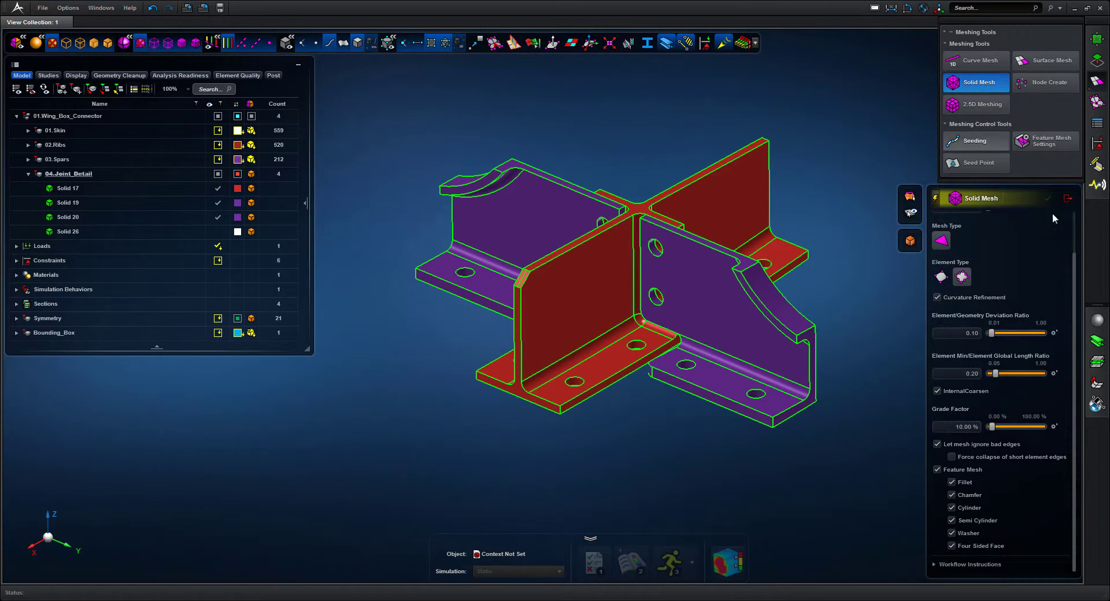
pyautogui.moveTo(1075, 276); pyautogui.dragTo(1075, 230)
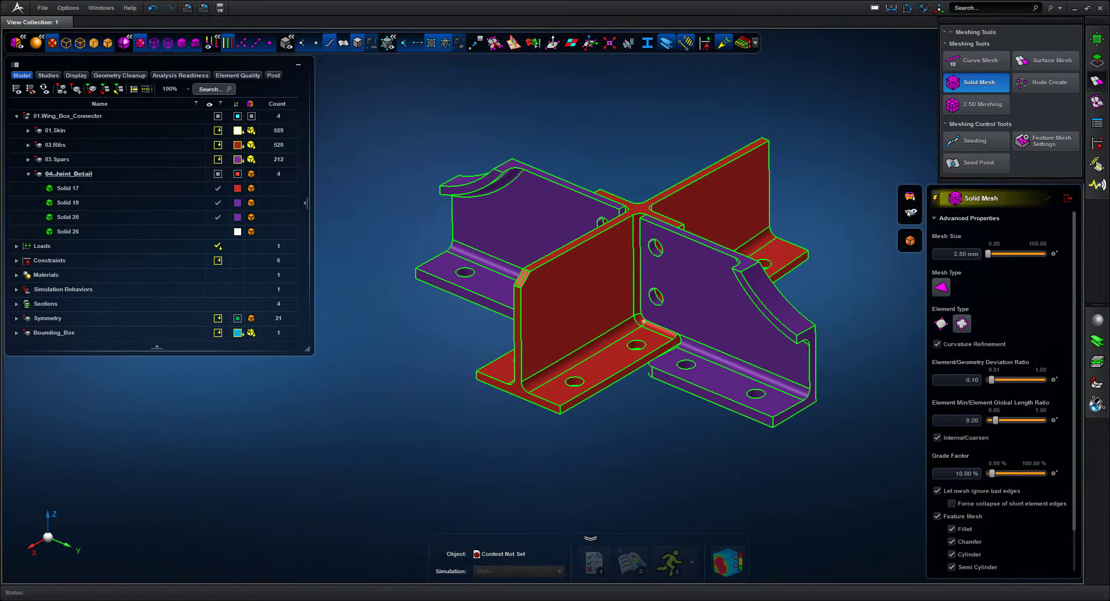
pyautogui.click(973, 254)
pyautogui.moveTo(556, 126); pyautogui.dragTo(697, 281)
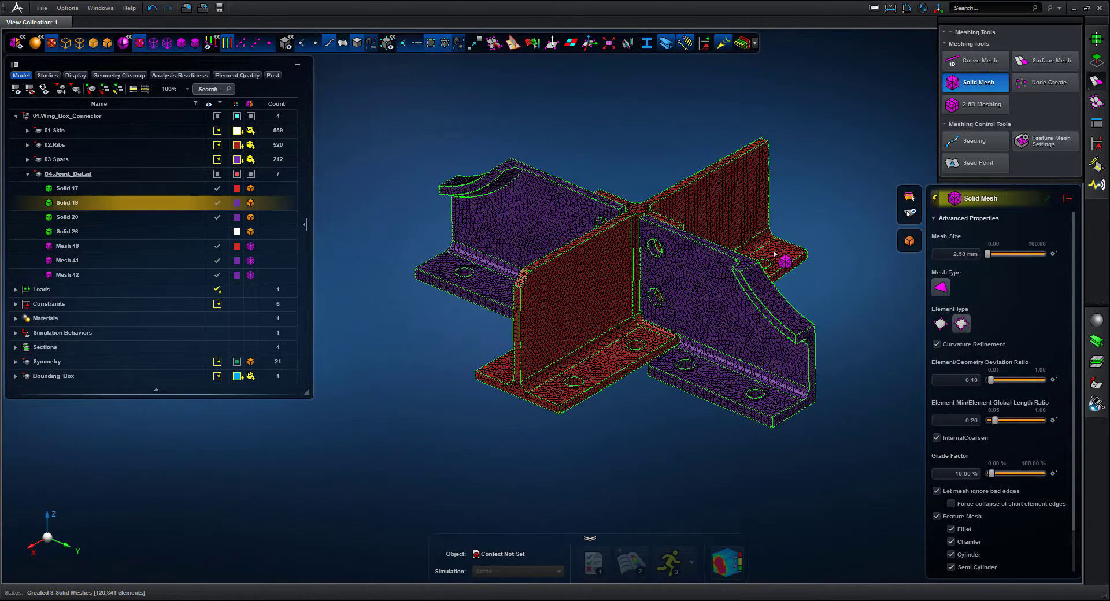
pyautogui.click(1067, 200)
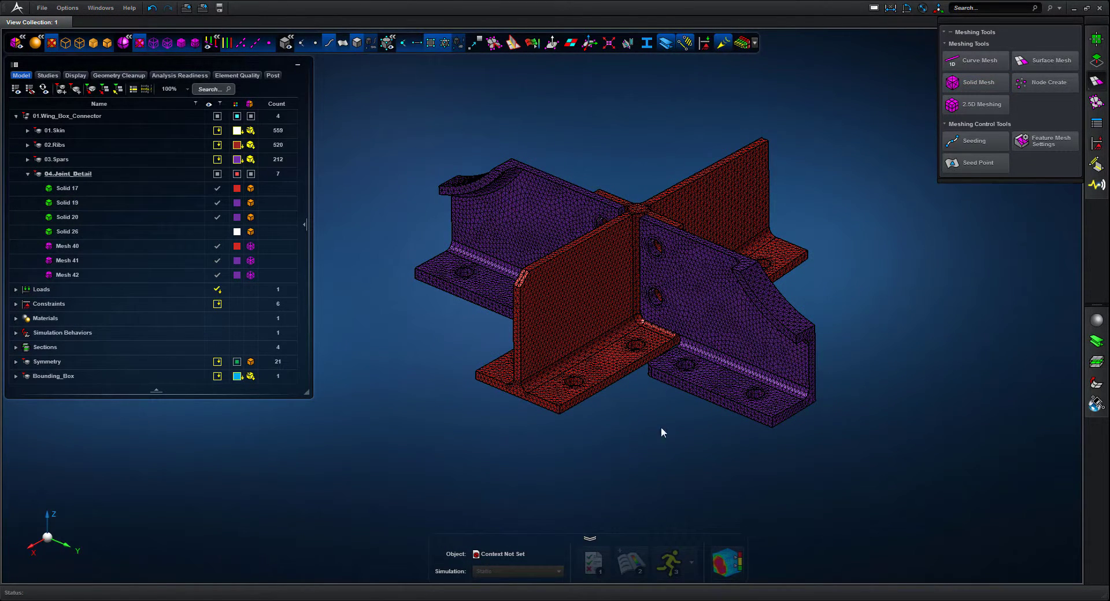
# Examine the new solid mesh around the bolt holes, flange fillets and end face of the red spar fitting.
pyautogui.moveTo(526, 435); pyautogui.dragTo(712, 303, button='right')
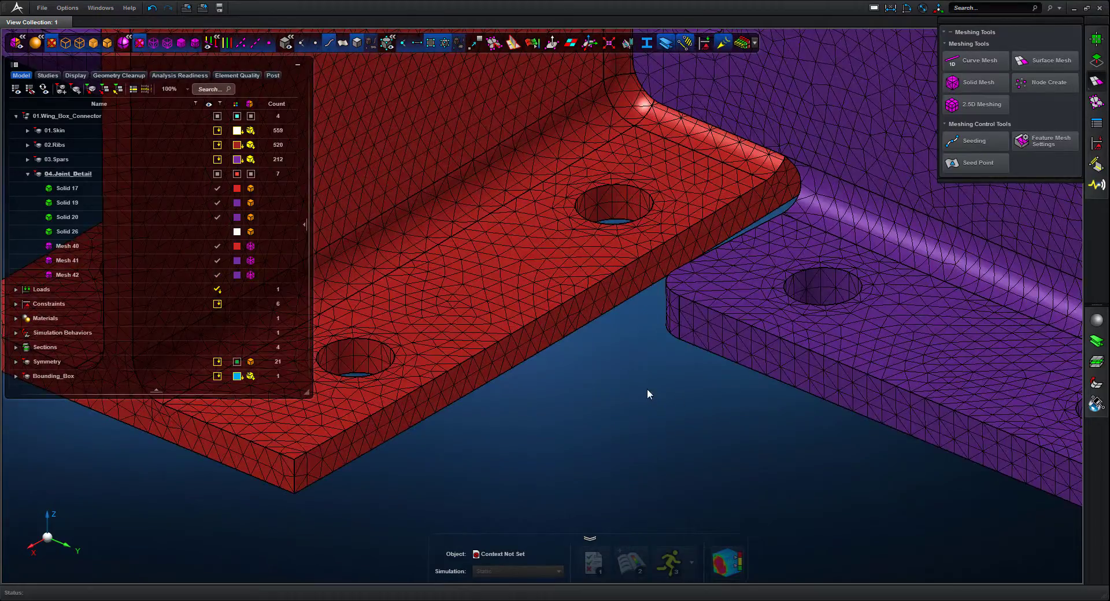
pyautogui.moveTo(645, 388); pyautogui.dragTo(814, 331, button='middle')
pyautogui.moveTo(708, 390); pyautogui.dragTo(460, 249, button='right')
pyautogui.moveTo(434, 250)
pyautogui.mouseDown(button='middle')
pyautogui.moveTo(515, 322)
pyautogui.moveTo(772, 340)
pyautogui.moveTo(765, 300)
pyautogui.moveTo(641, 307)
pyautogui.moveTo(693, 317)
pyautogui.moveTo(654, 285)
pyautogui.moveTo(662, 106)
pyautogui.moveTo(668, 404)
pyautogui.moveTo(794, 417)
pyautogui.mouseUp(button='middle')
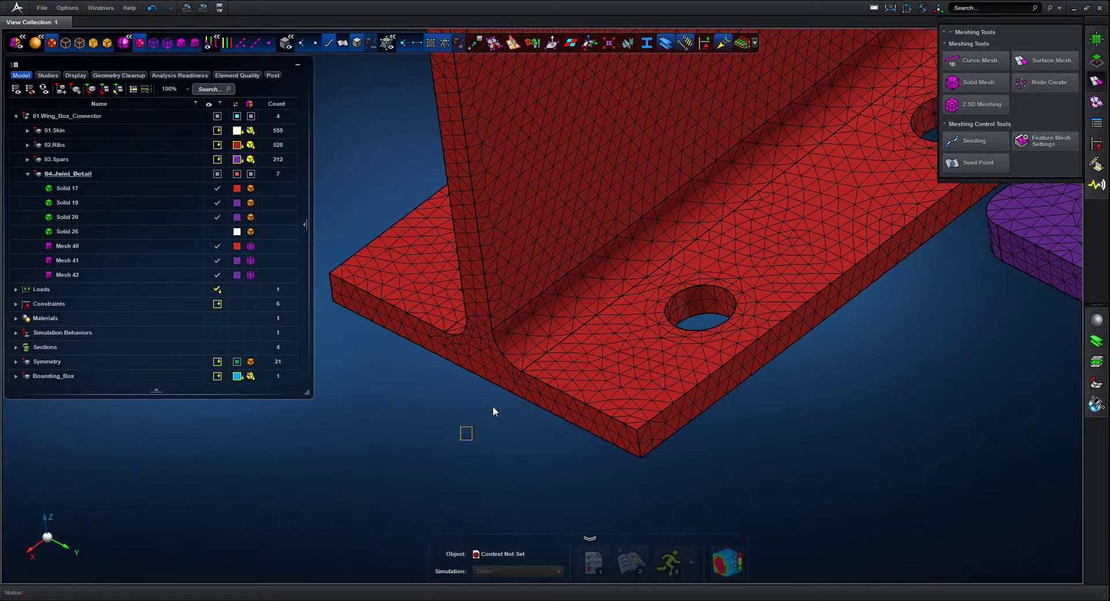
pyautogui.moveTo(493, 407); pyautogui.dragTo(560, 289, button='middle')
pyautogui.moveTo(515, 443)
pyautogui.mouseDown(button='middle')
pyautogui.moveTo(521, 426)
pyautogui.moveTo(522, 447)
pyautogui.mouseUp(button='middle')
pyautogui.press('f')
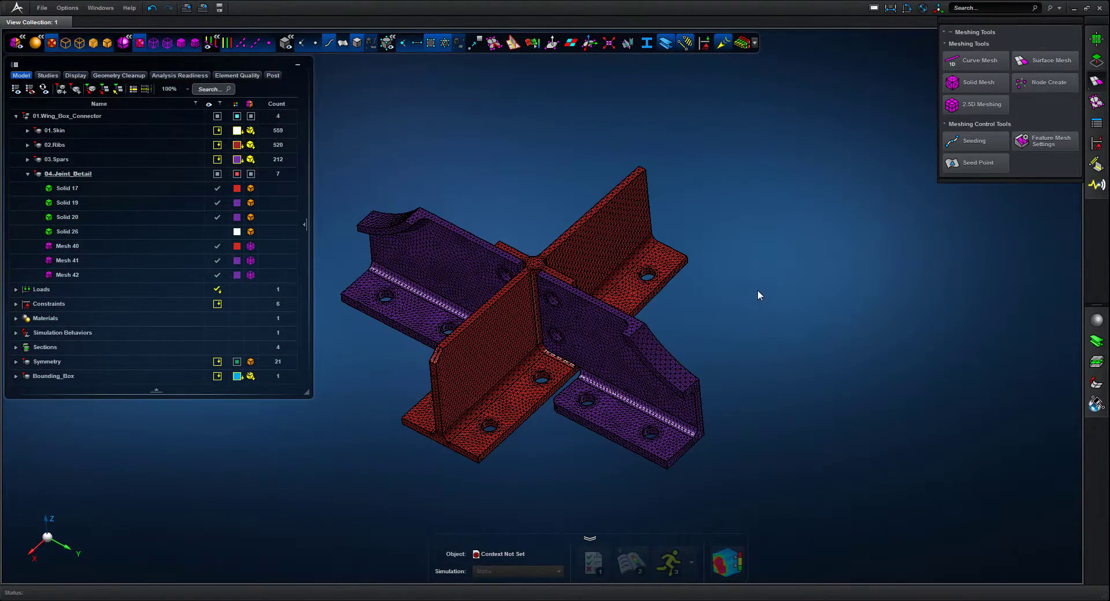
# Examine the solid mesh at the central cross junction and on the underside of the joint.
pyautogui.moveTo(757, 289); pyautogui.dragTo(716, 296, button='middle')
pyautogui.moveTo(462, 204); pyautogui.dragTo(586, 308, button='middle')
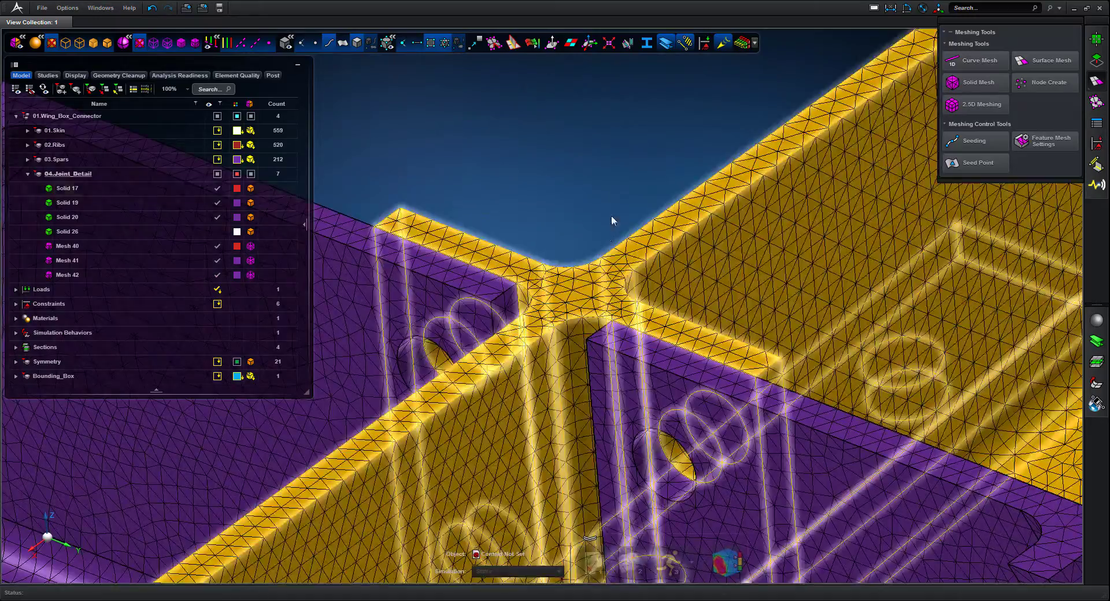
pyautogui.moveTo(612, 216)
pyautogui.mouseDown(button='middle')
pyautogui.moveTo(629, 182)
pyautogui.moveTo(648, 177)
pyautogui.moveTo(595, 181)
pyautogui.moveTo(711, 361)
pyautogui.mouseUp(button='middle')
pyautogui.press('f')
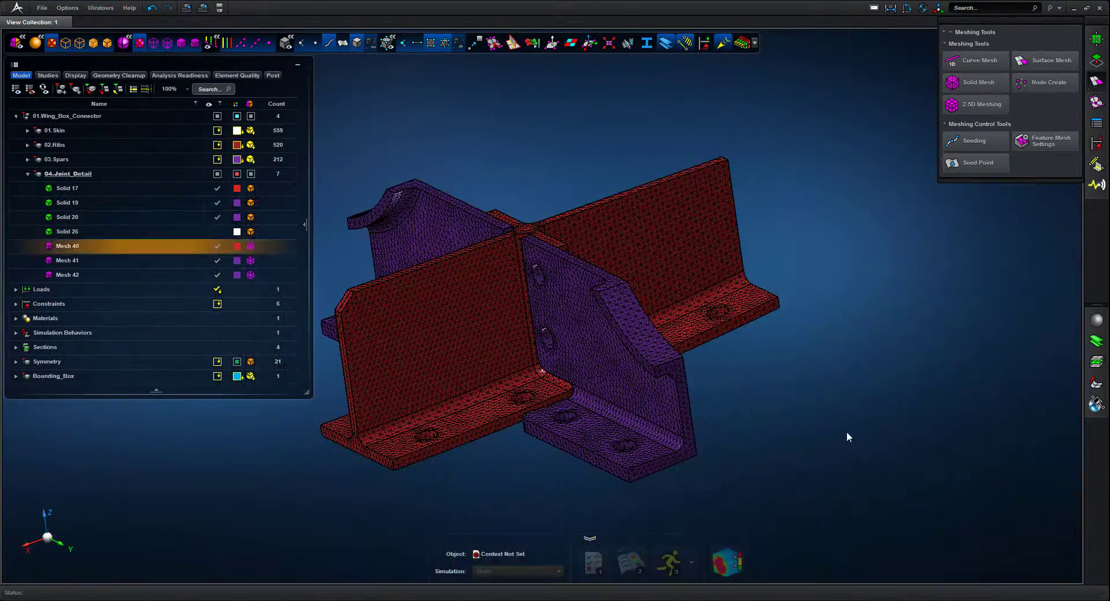
pyautogui.moveTo(846, 431); pyautogui.dragTo(886, 387, button='middle')
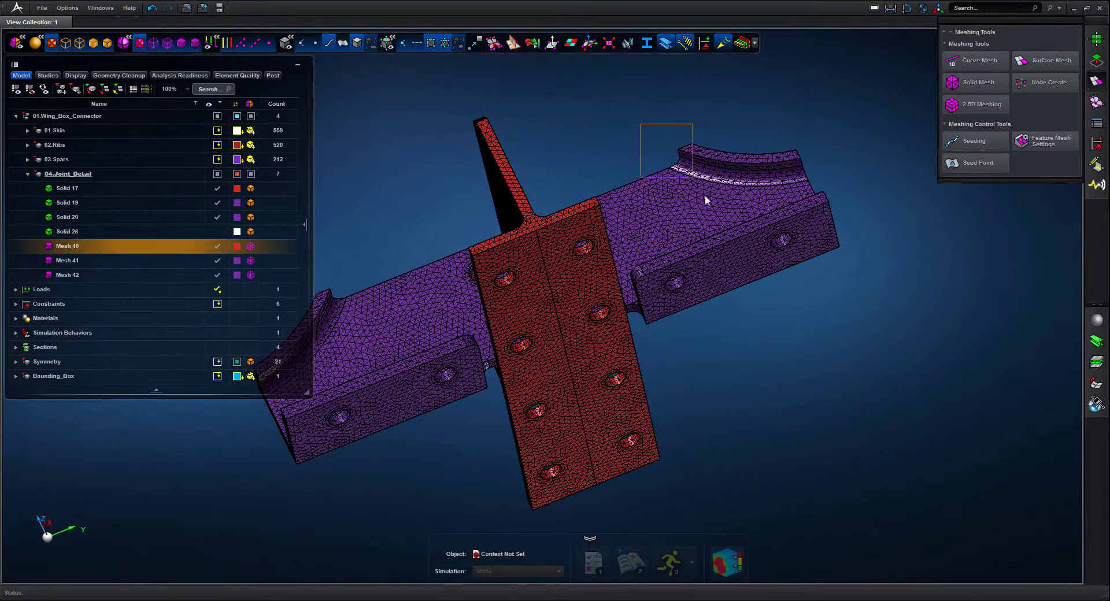
pyautogui.moveTo(705, 195); pyautogui.dragTo(711, 208, button='middle')
pyautogui.moveTo(474, 191)
pyautogui.mouseDown(button='middle')
pyautogui.moveTo(472, 178)
pyautogui.moveTo(476, 193)
pyautogui.mouseUp(button='middle')
pyautogui.press('f')
pyautogui.moveTo(637, 167); pyautogui.dragTo(716, 230, button='middle')
pyautogui.scroll(-2, 705, 208)
pyautogui.moveTo(699, 179); pyautogui.dragTo(710, 172, button='middle')
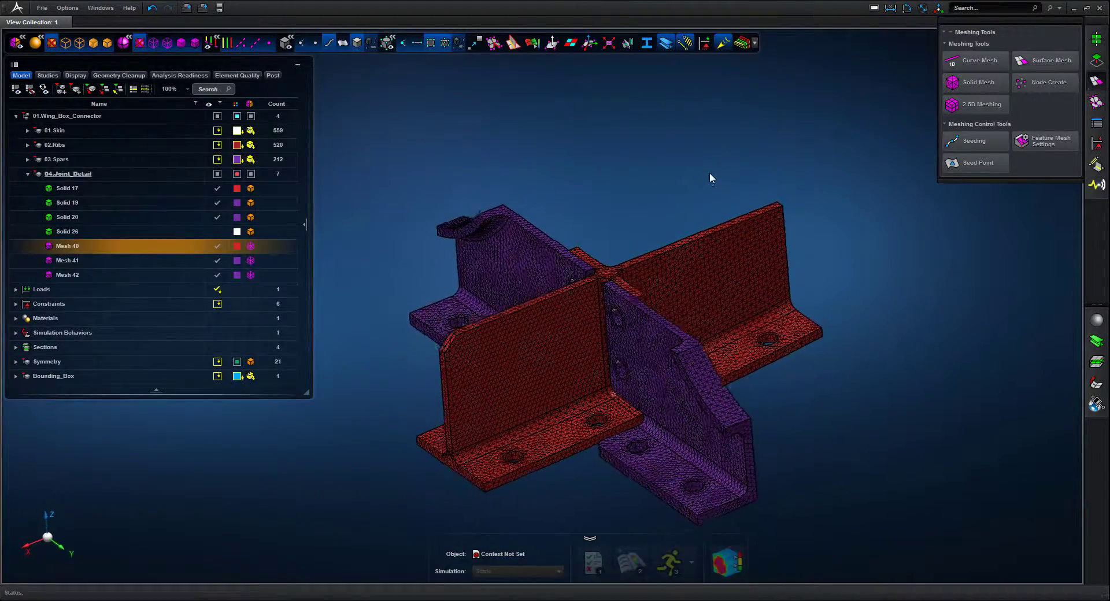
# Display the Aspect Ratio element quality of the solid meshes, examine the elements around the holes, and turn the quality display off.
pyautogui.click(530, 43)
pyautogui.click(918, 351)
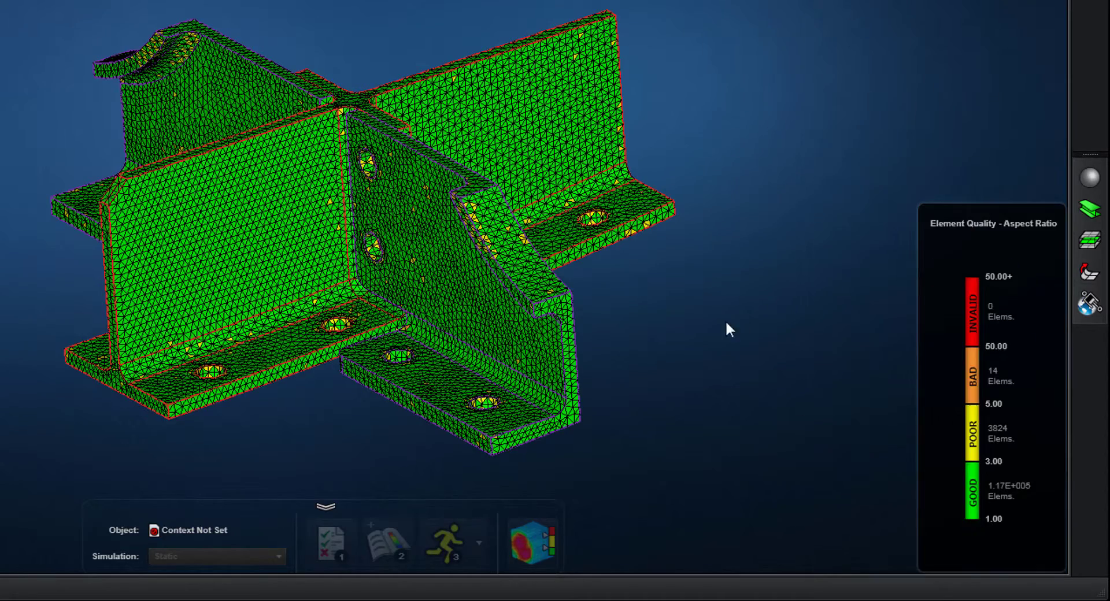
pyautogui.moveTo(725, 321); pyautogui.dragTo(682, 507, button='middle')
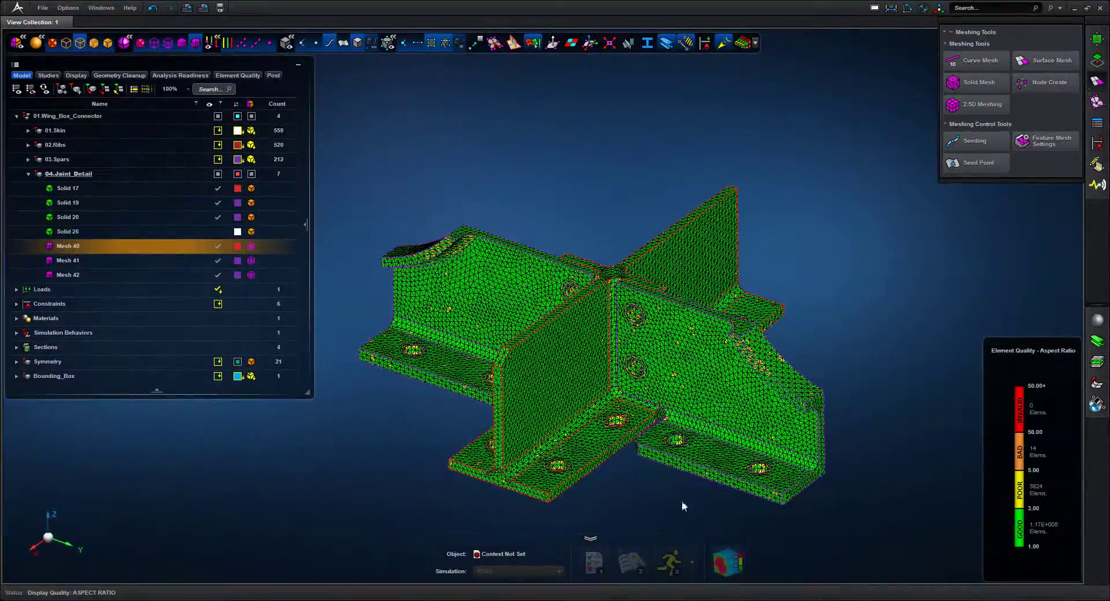
pyautogui.keyDown('ctrl'); pyautogui.moveTo(642, 459); pyautogui.dragTo(518, 346, button='middle'); pyautogui.keyUp('ctrl')
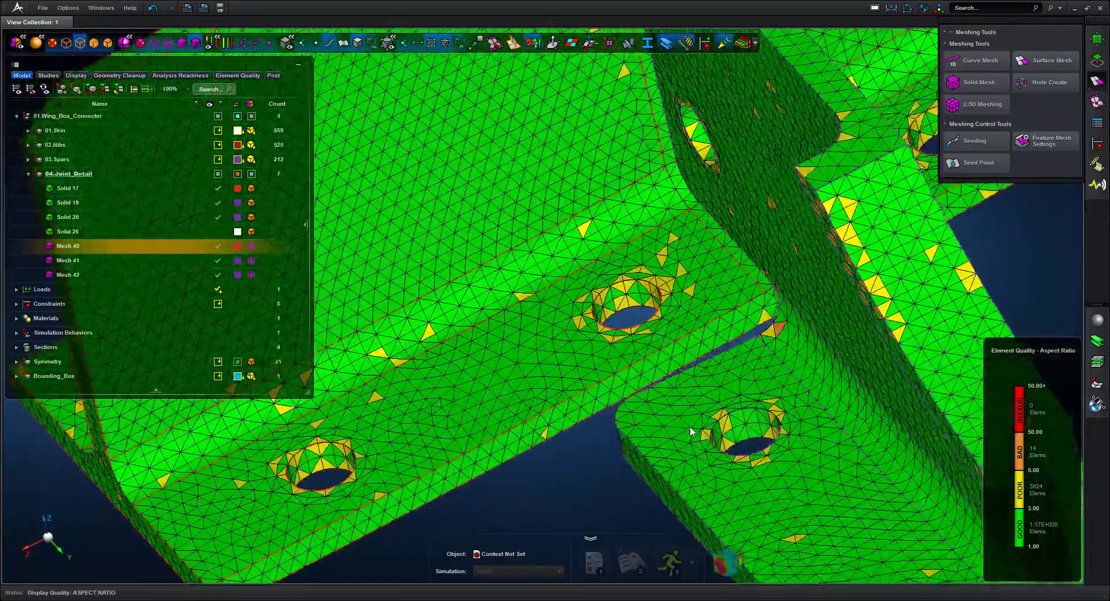
pyautogui.moveTo(691, 432)
pyautogui.mouseDown(button='middle')
pyautogui.moveTo(729, 427)
pyautogui.moveTo(701, 426)
pyautogui.mouseUp(button='middle')
pyautogui.click(1033, 350)
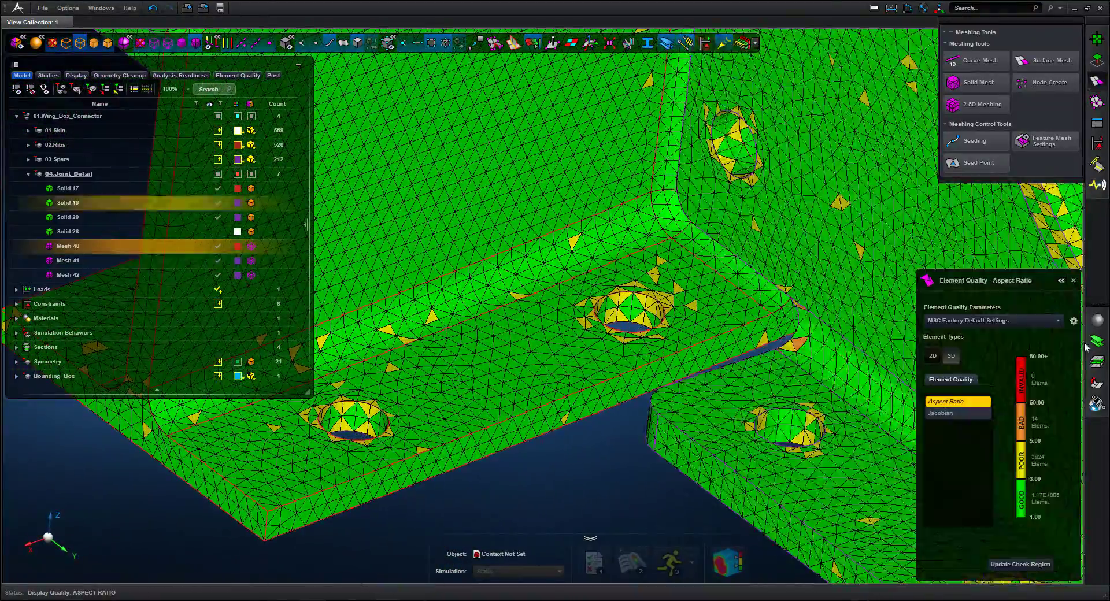
pyautogui.click(1072, 281)
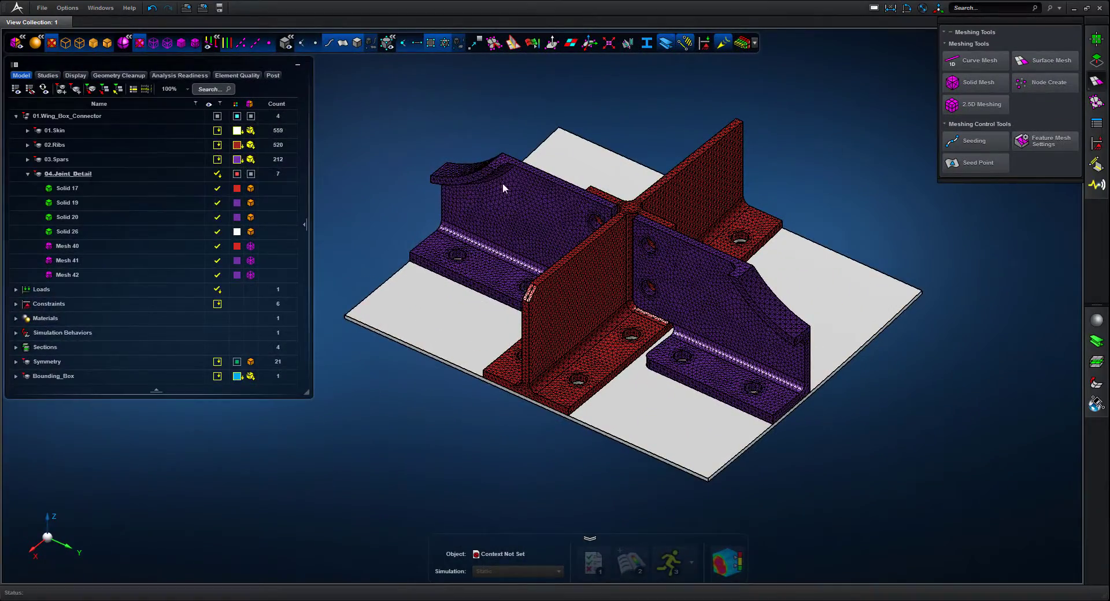
# Show only Solid 26 and create a midsurface at half the thickness of the perforated plate.
pyautogui.click(168, 231)
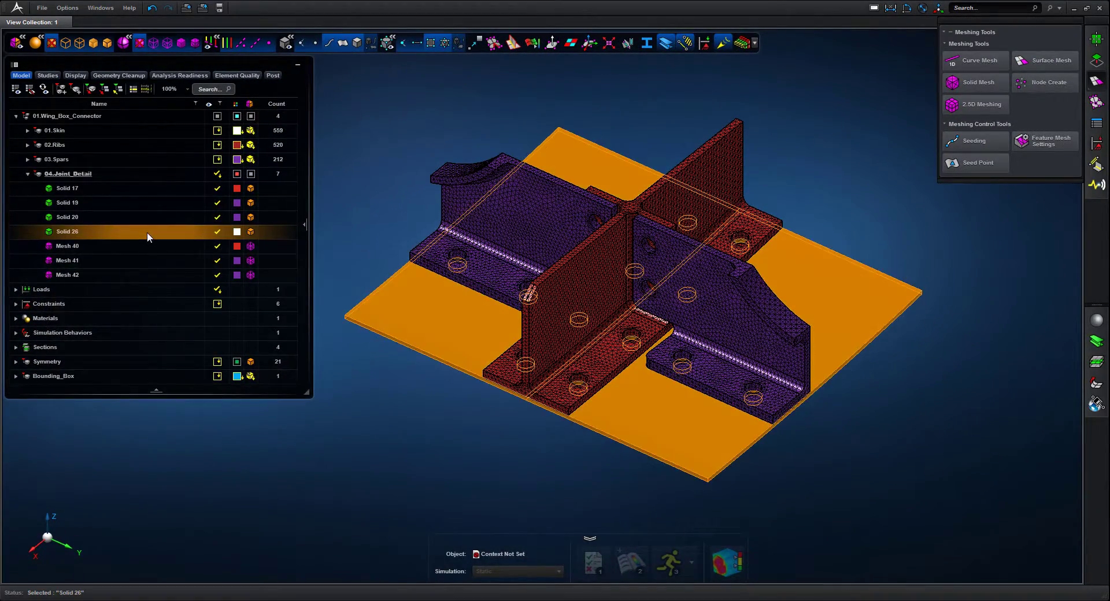
pyautogui.rightClick(147, 231)
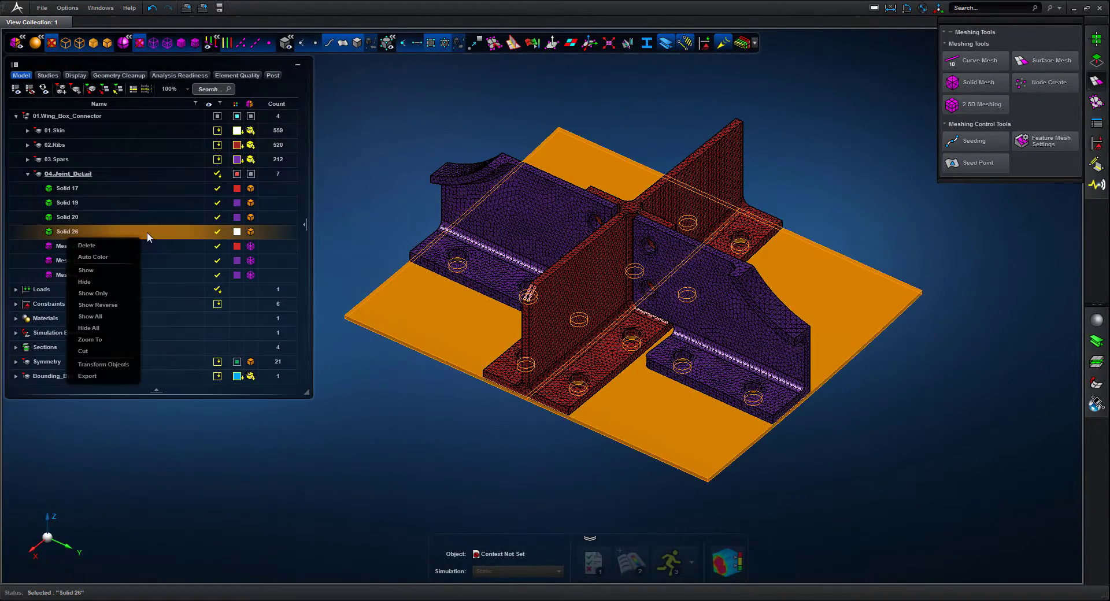
pyautogui.click(113, 294)
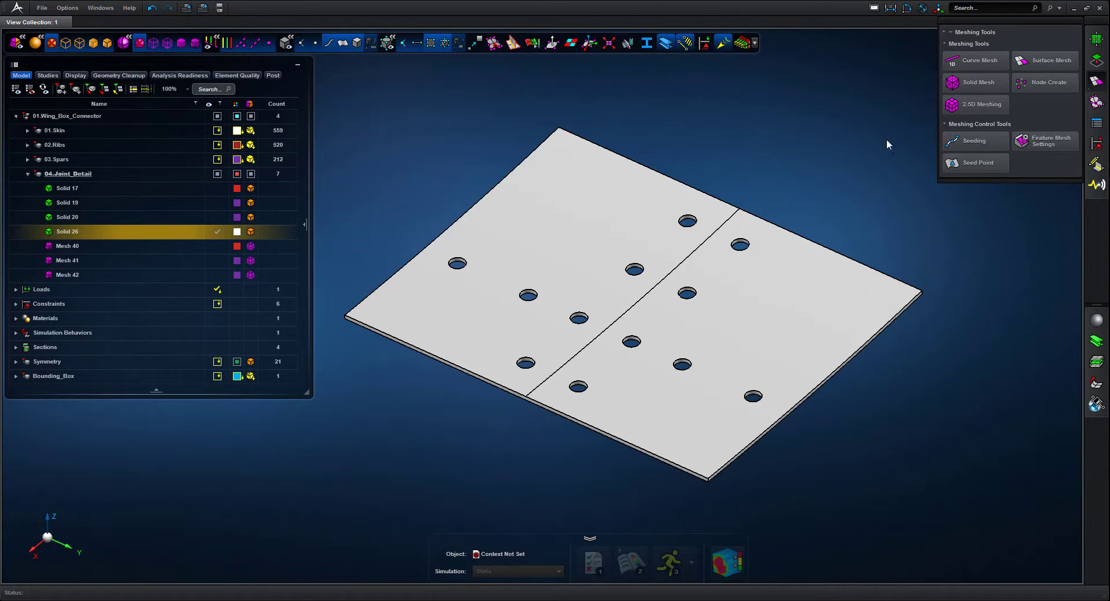
pyautogui.click(1097, 61)
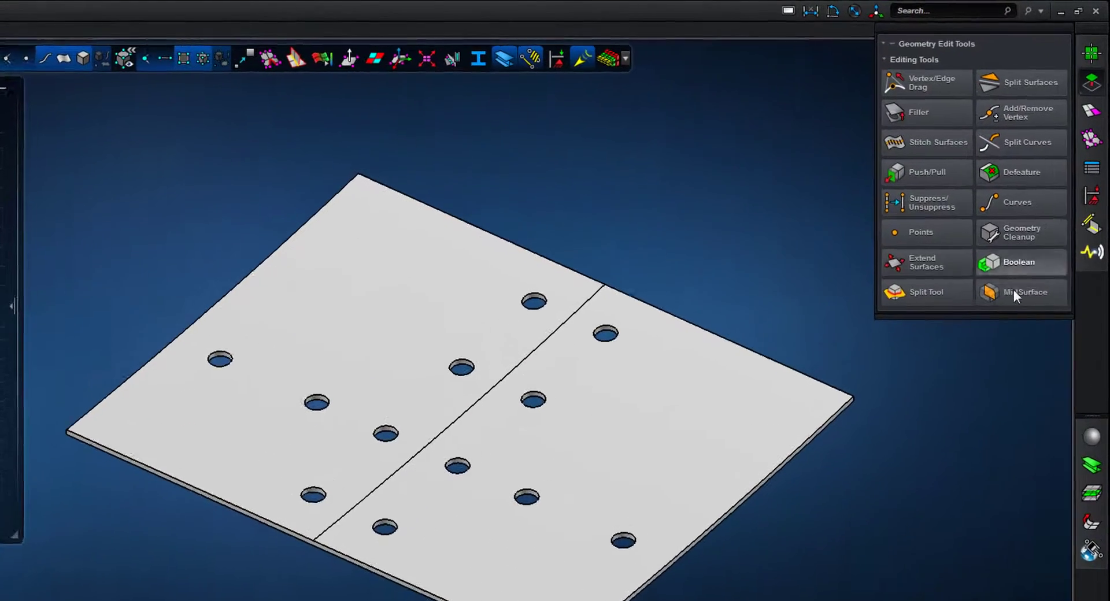
pyautogui.click(1007, 310)
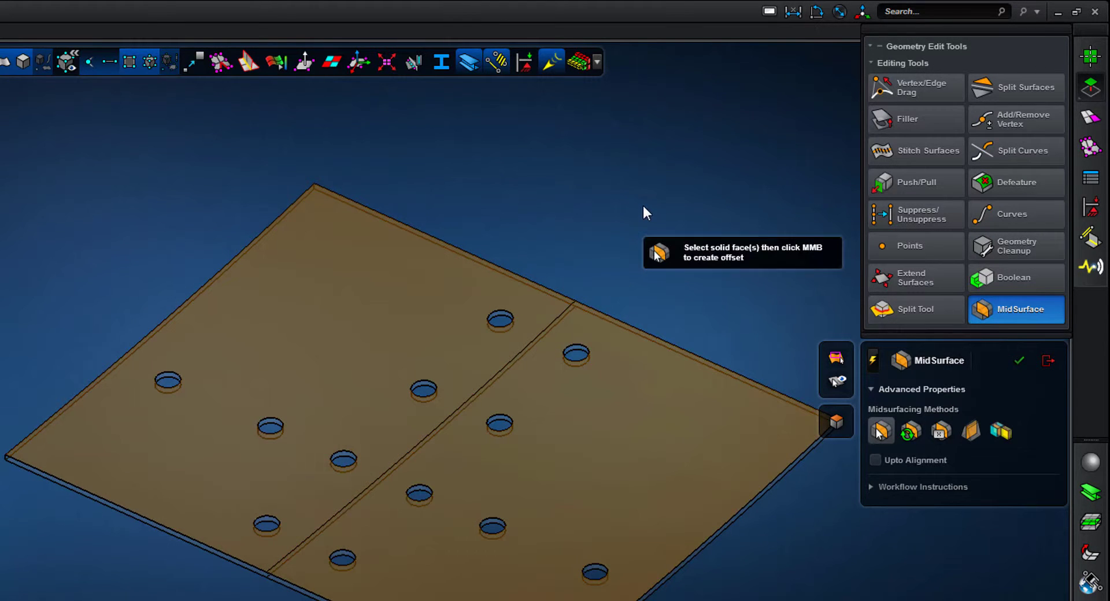
pyautogui.middleClick(643, 203)
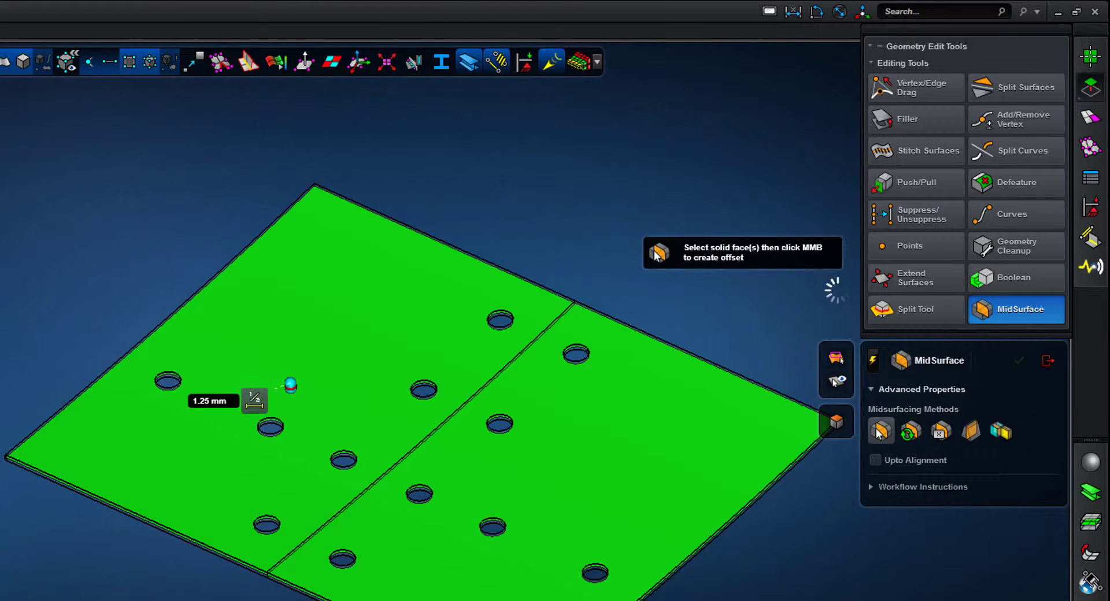
pyautogui.click(1043, 360)
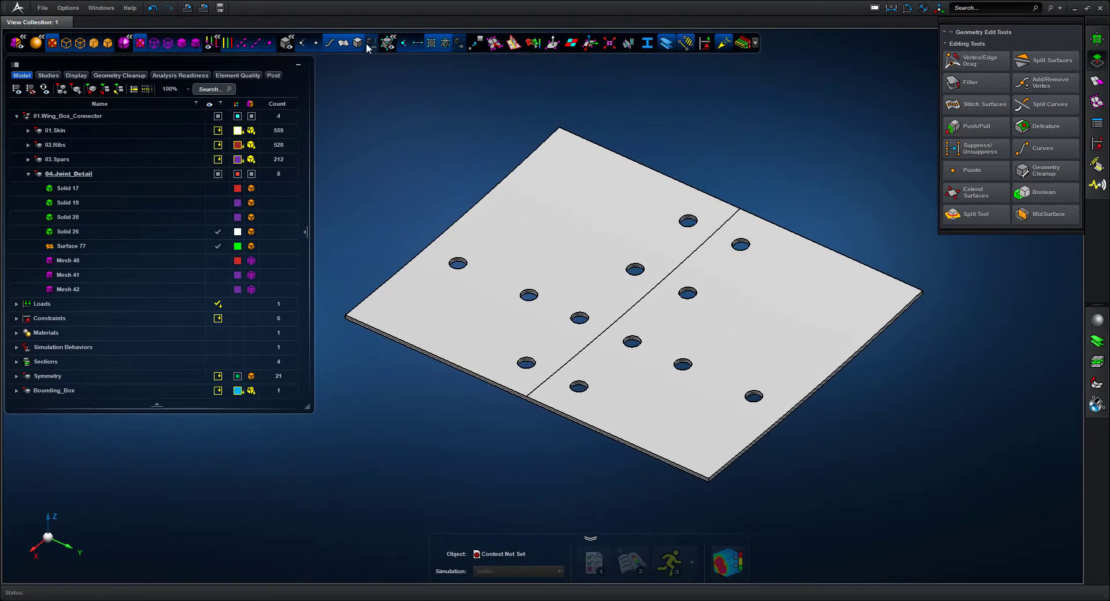
# Hide the solid geometry, colour the edges by topology, and surface-mesh the plate's midsurface at 5.00 mm with Feature Mesh enabled.
pyautogui.click(358, 44)
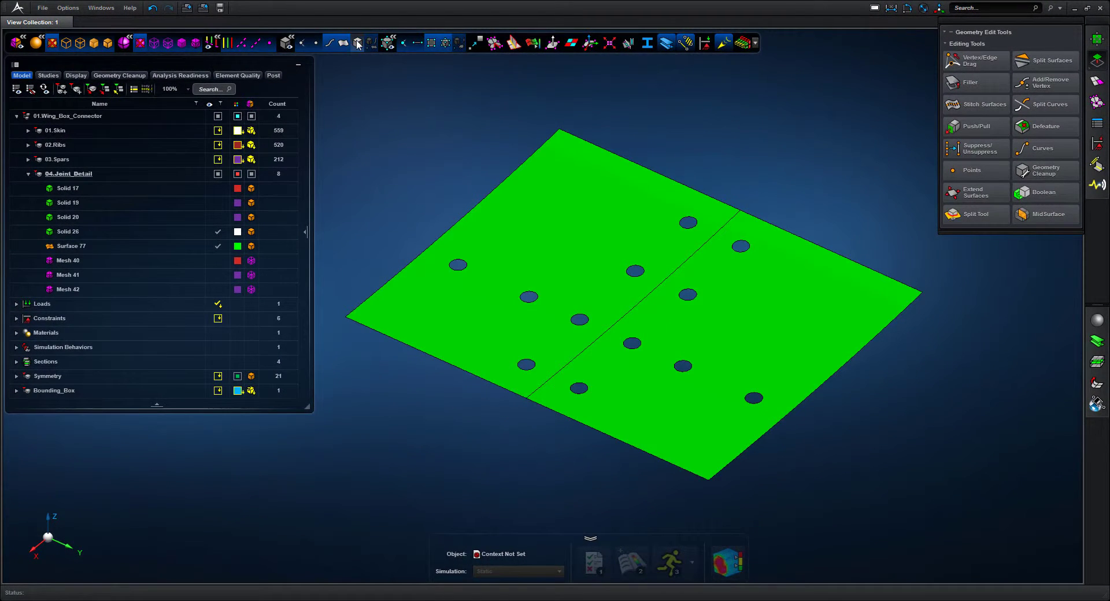
pyautogui.click(230, 44)
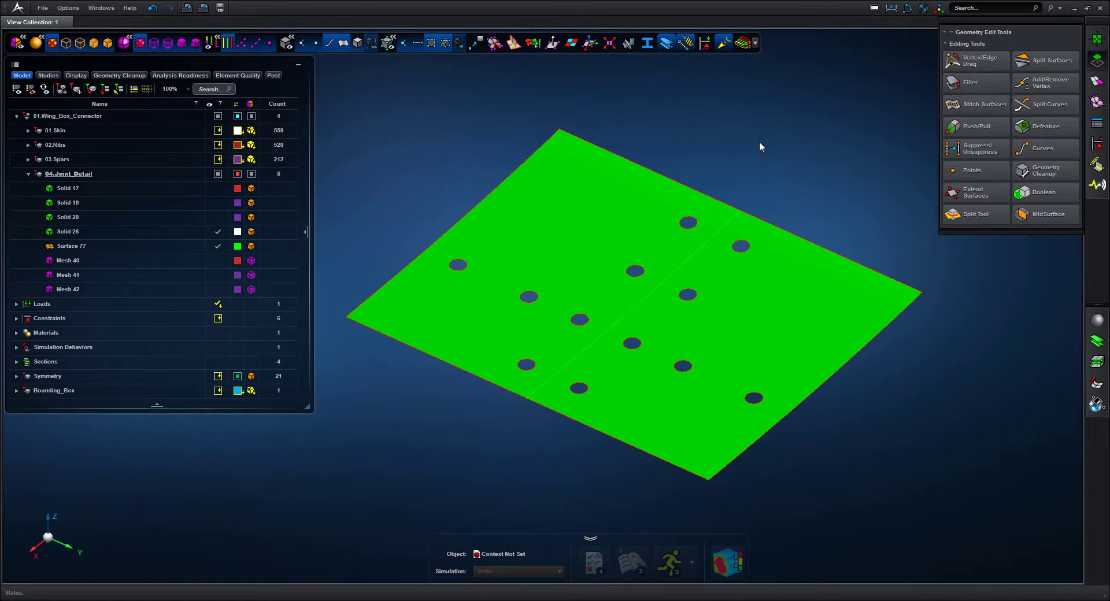
pyautogui.click(1097, 81)
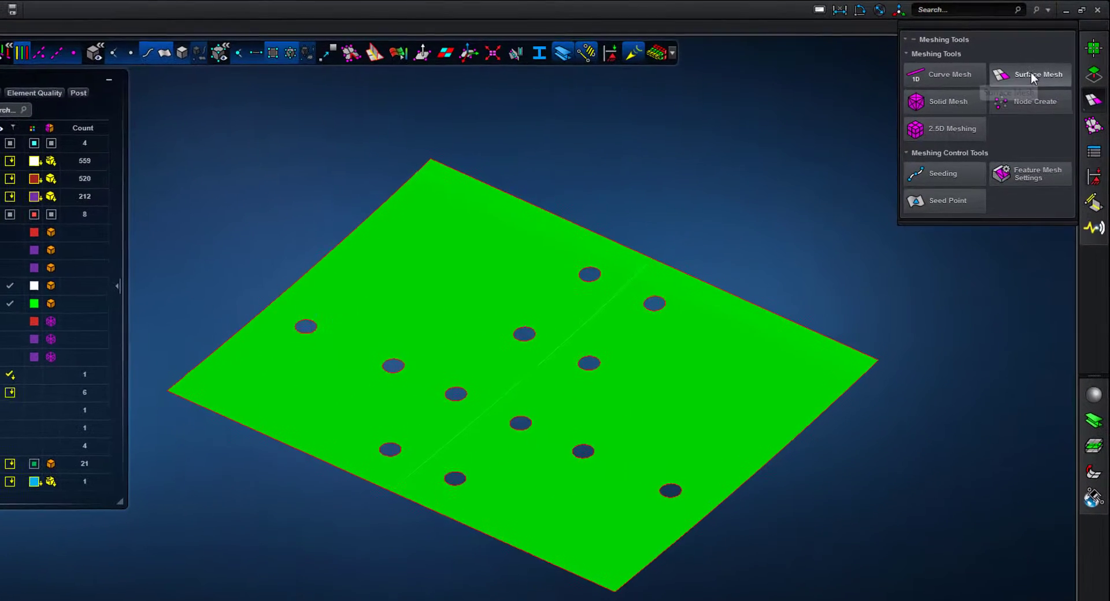
pyautogui.click(1043, 68)
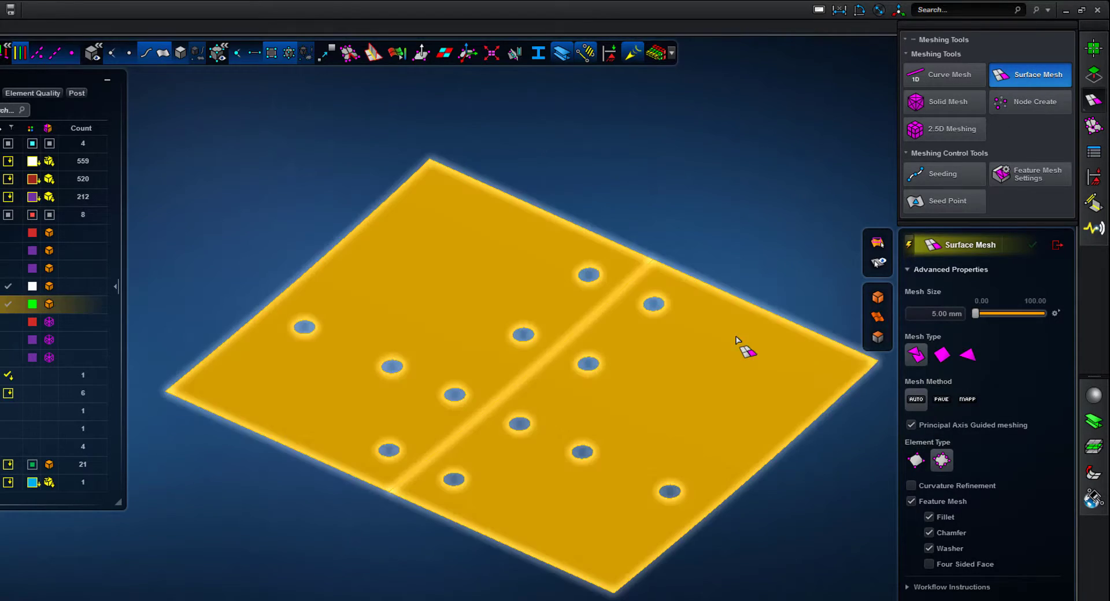
pyautogui.click(733, 304)
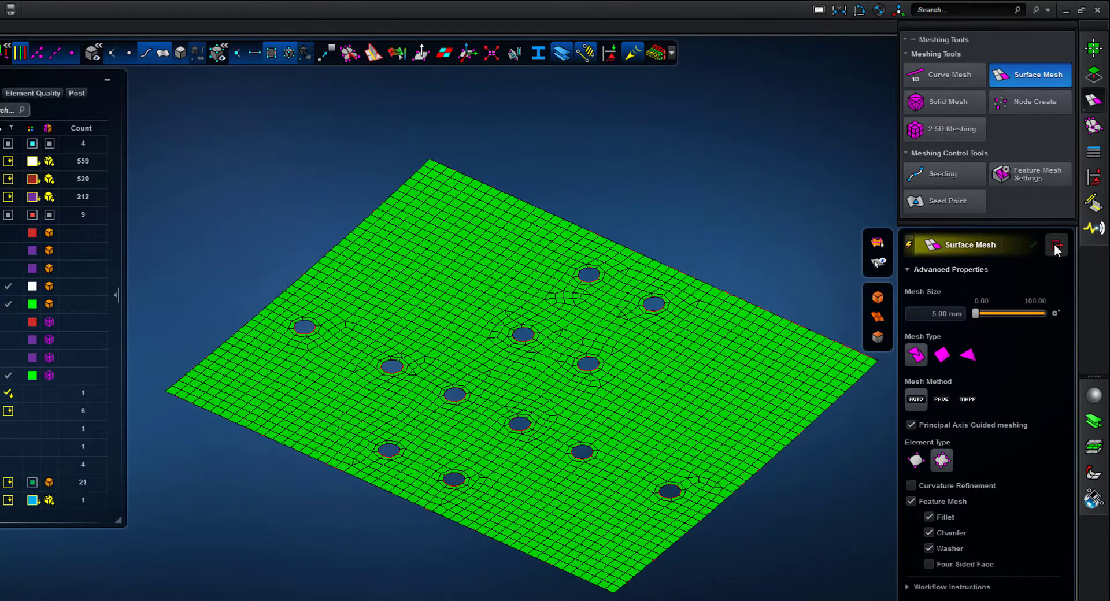
pyautogui.click(1057, 244)
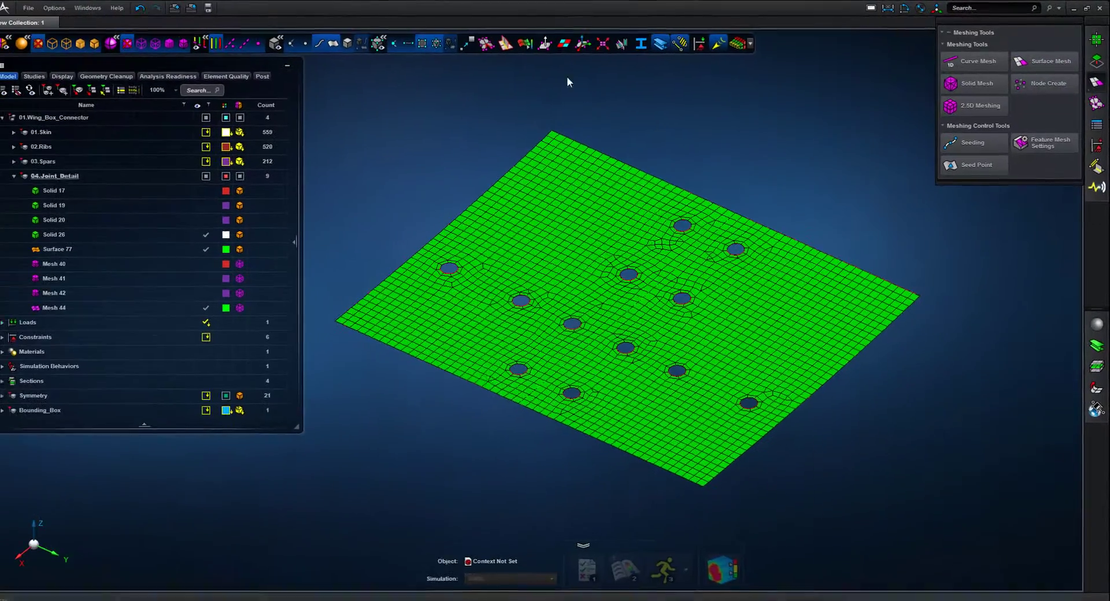
# Display the 2D Quality Index of the plate's surface mesh, examine the flagged elements near the holes, and turn the quality display off.
pyautogui.click(526, 46)
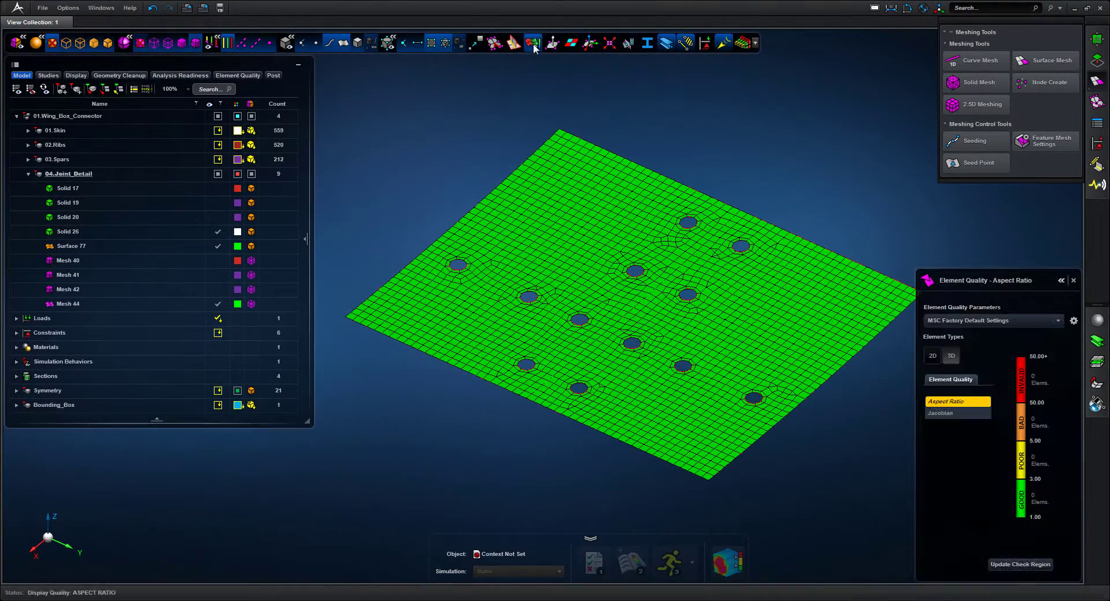
pyautogui.click(932, 356)
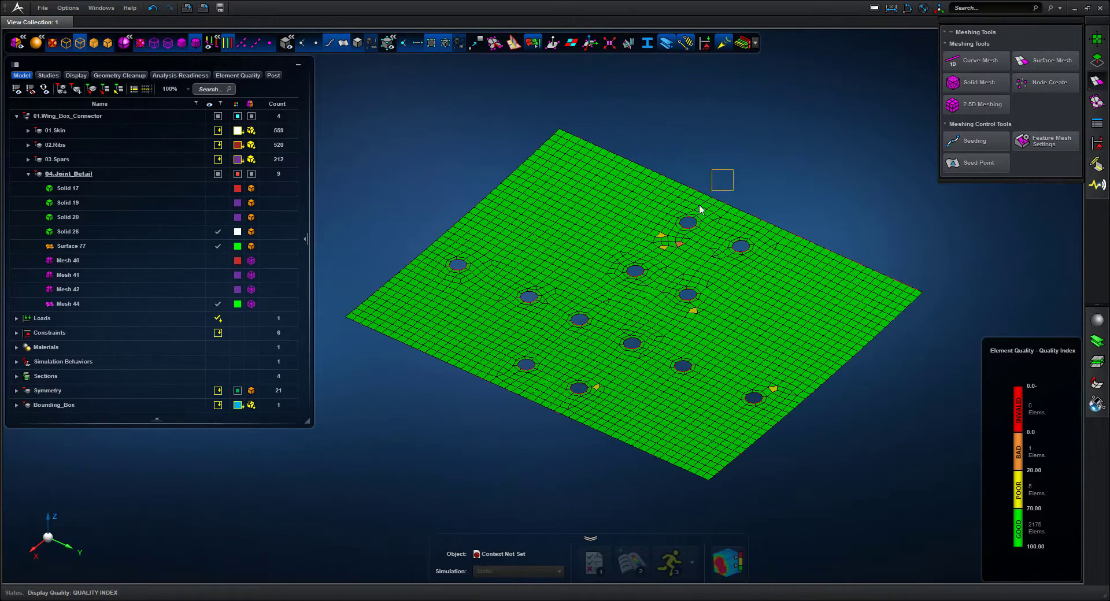
pyautogui.moveTo(640, 262); pyautogui.dragTo(734, 170)
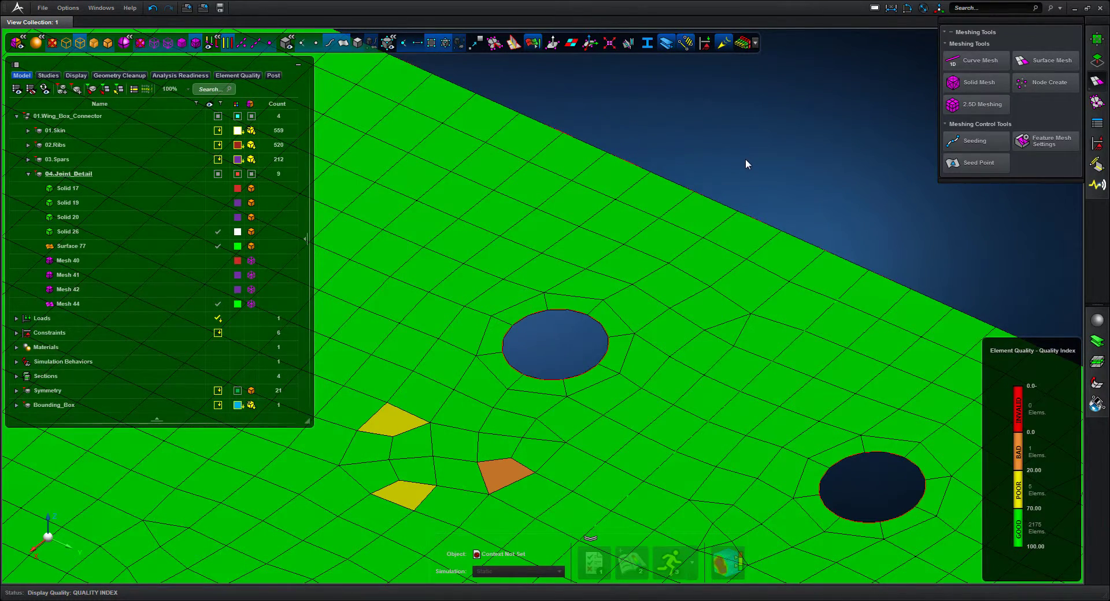
pyautogui.press('f')
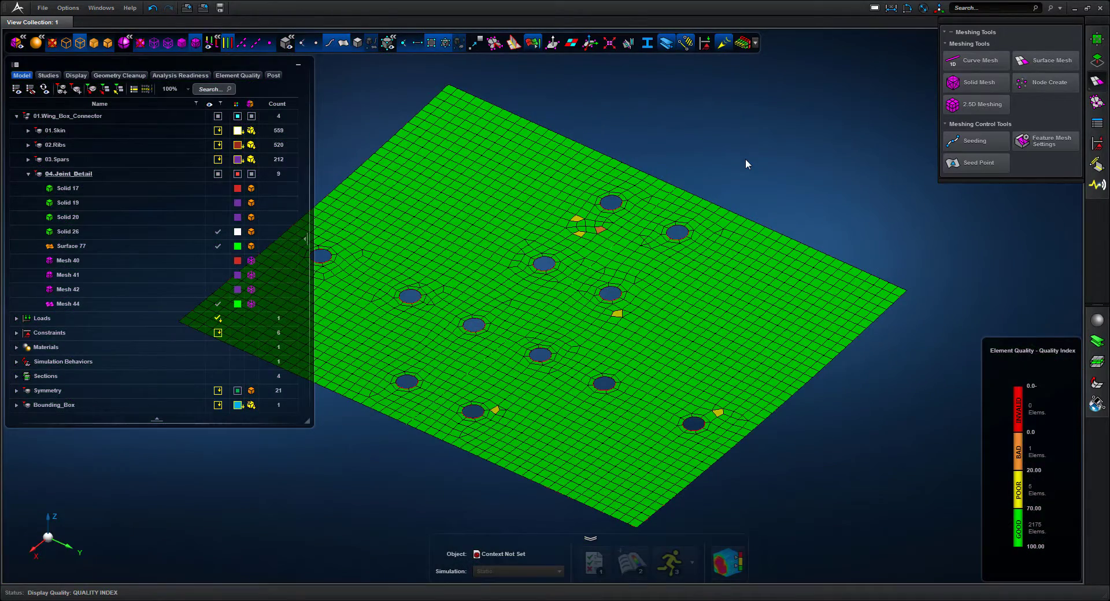
pyautogui.moveTo(744, 158); pyautogui.dragTo(840, 159, button='middle')
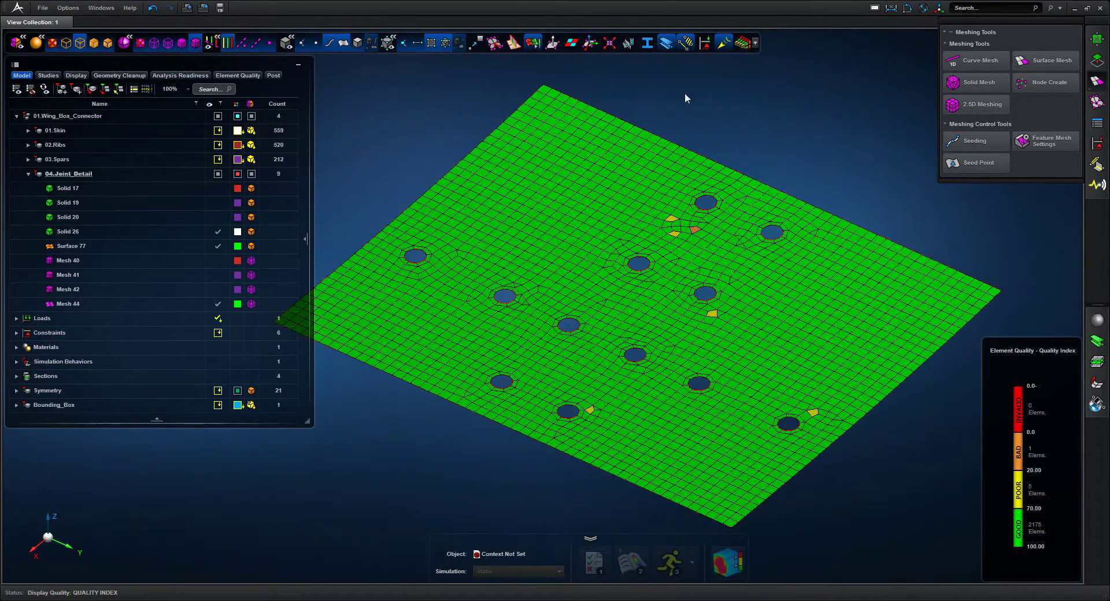
pyautogui.click(532, 45)
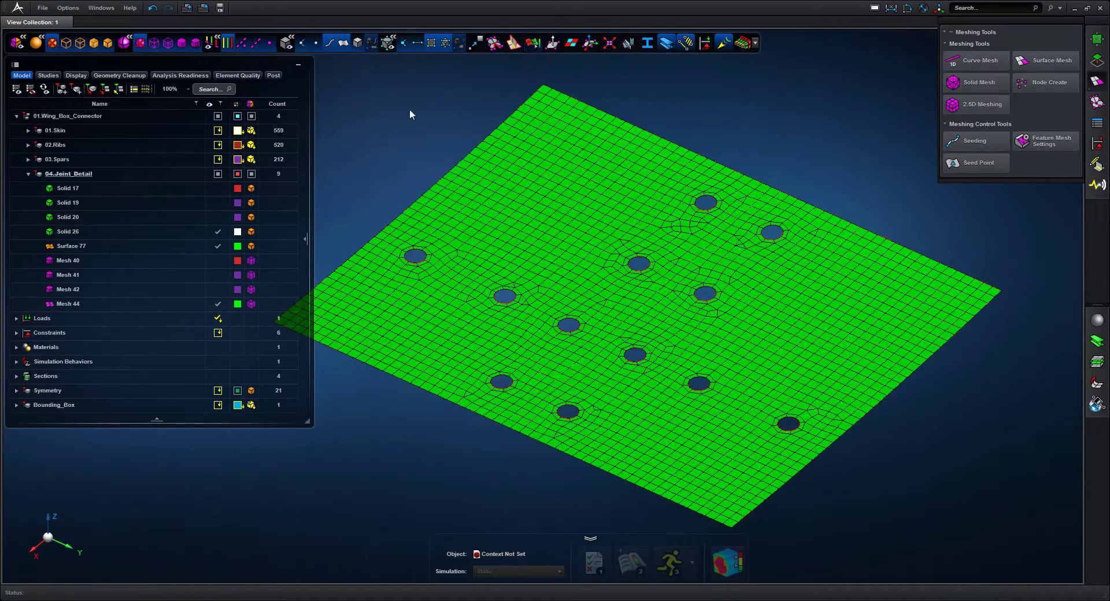
# Show the solid geometry again and assign the meshed midsurface its thickness from Solid 26 with Auto-Thickness, named AutoThick.
pyautogui.click(357, 42)
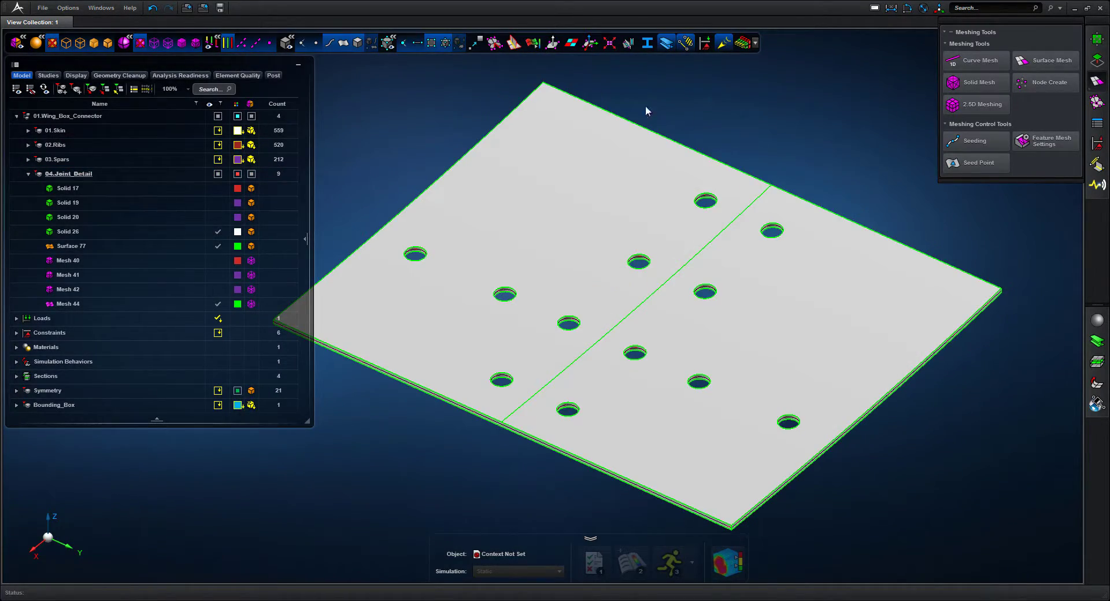
pyautogui.click(1097, 124)
pyautogui.click(987, 60)
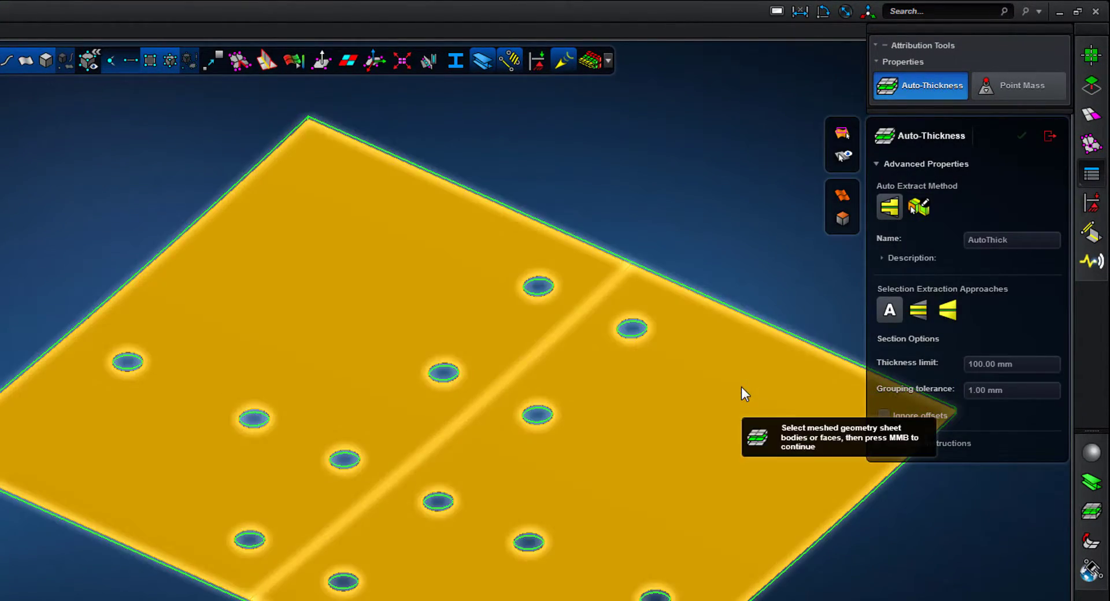
pyautogui.click(741, 387)
pyautogui.middleClick(741, 387)
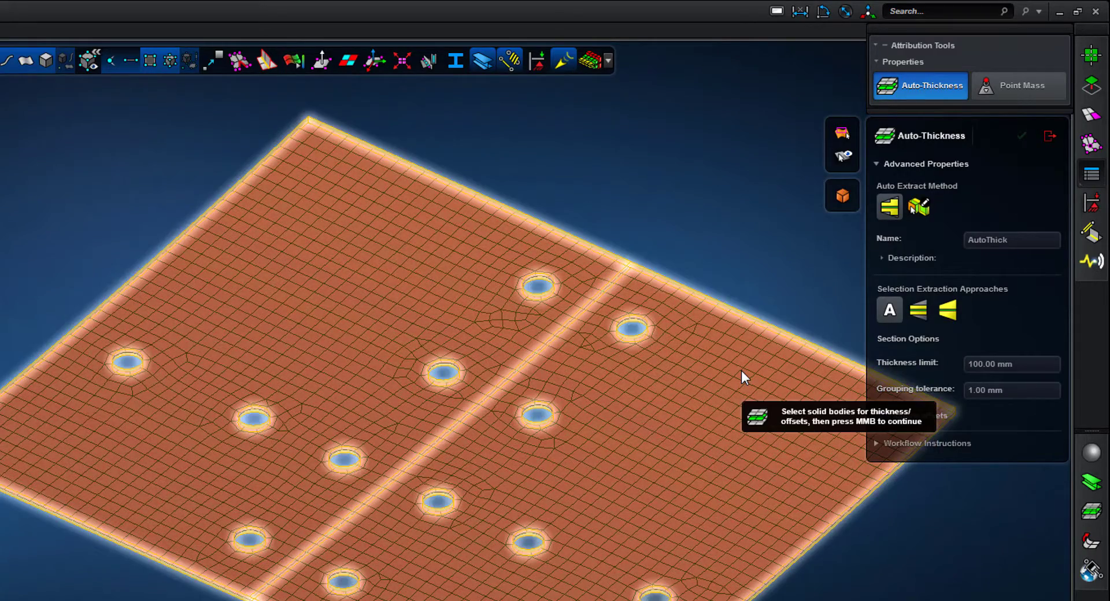
pyautogui.click(741, 371)
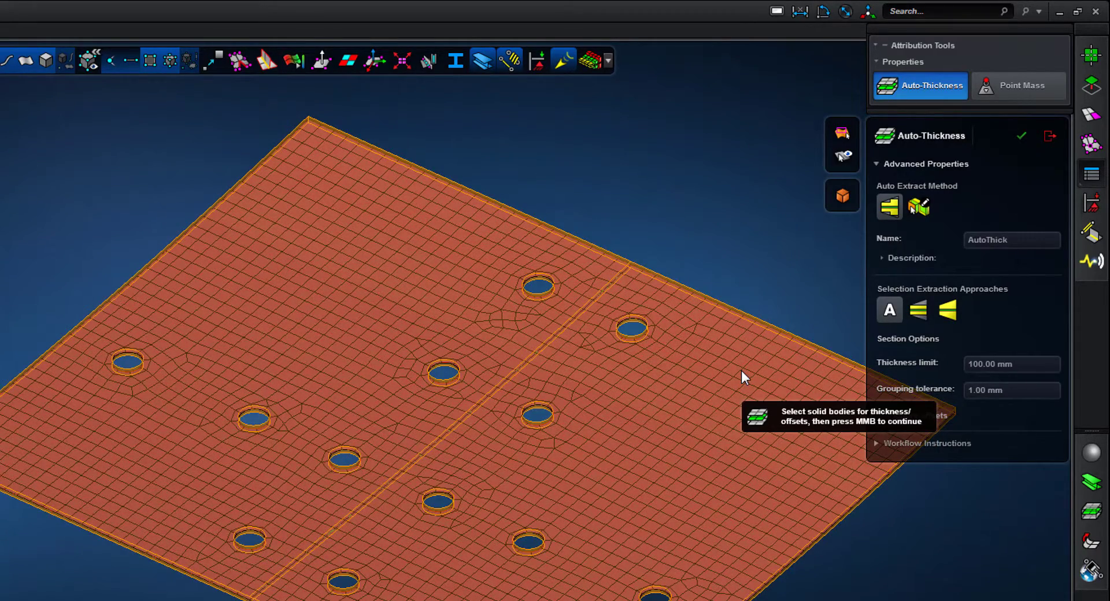
pyautogui.middleClick(741, 370)
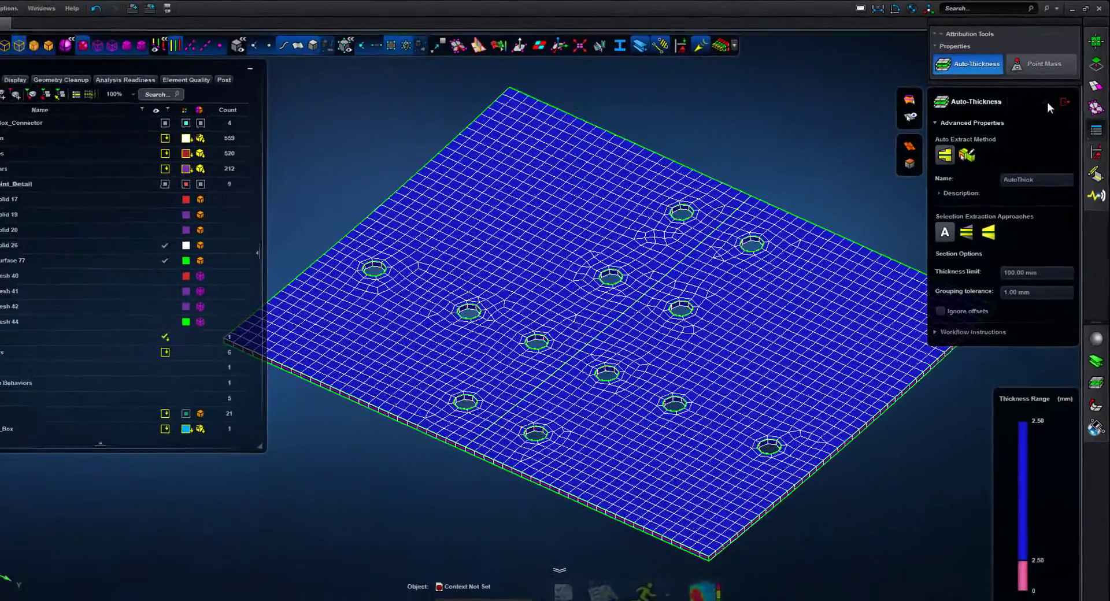
pyautogui.click(1064, 102)
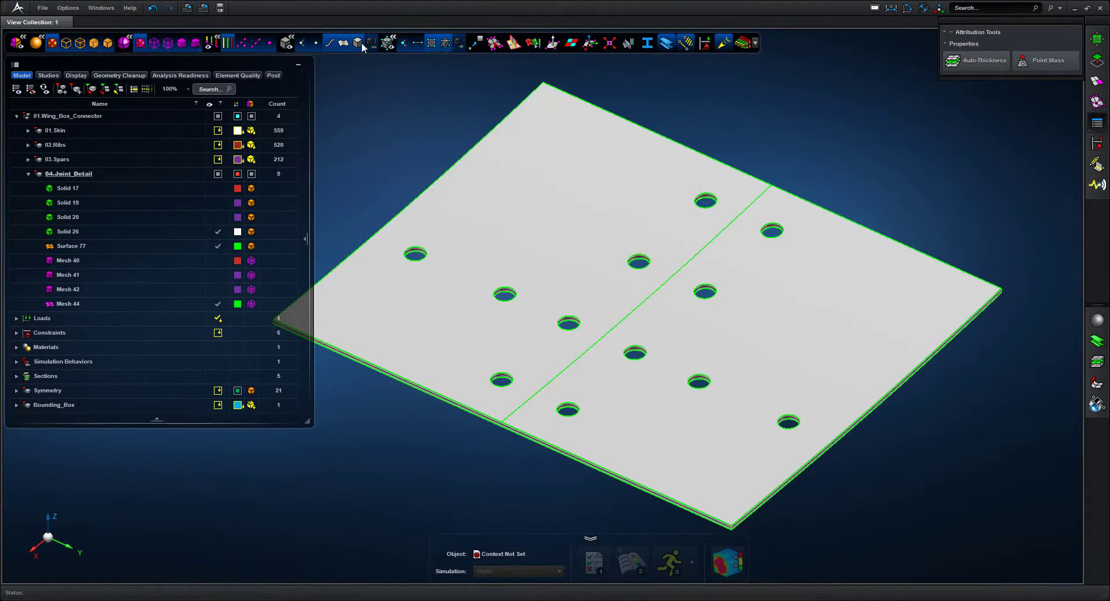
# Hide the solid geometry and display the plate's shell mesh with its thickness range to inspect the assigned thickness.
pyautogui.click(357, 41)
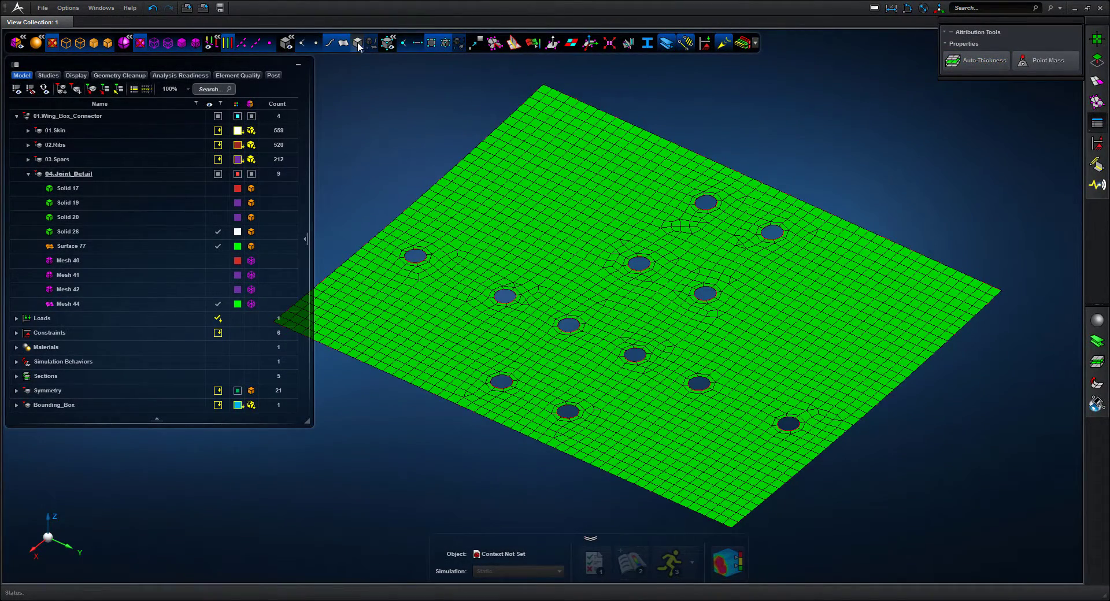
pyautogui.click(743, 42)
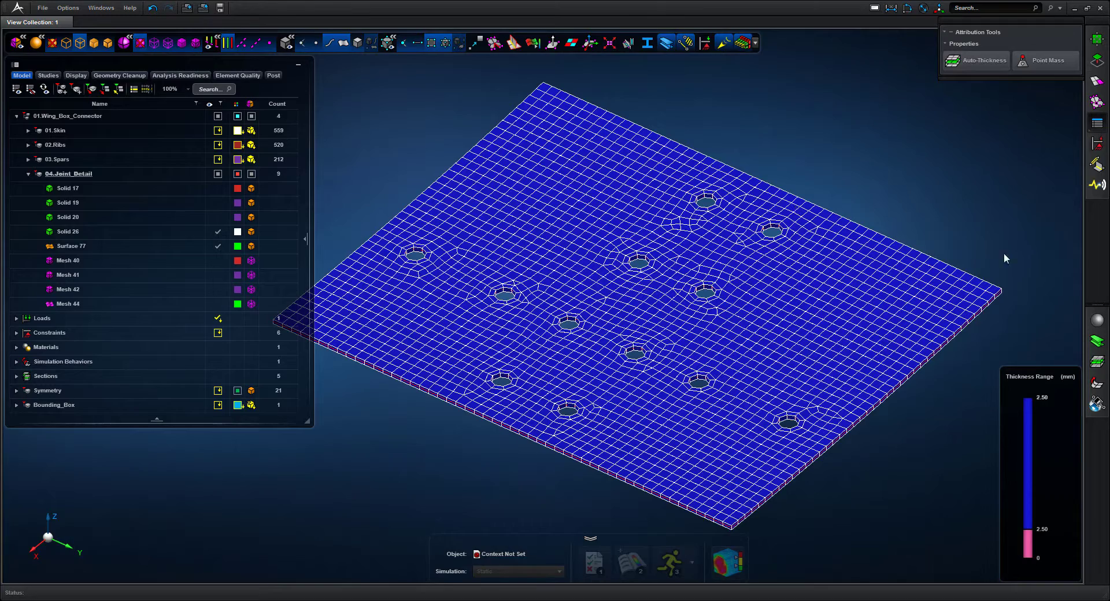
pyautogui.moveTo(1009, 303); pyautogui.dragTo(1026, 324)
pyautogui.press('f')
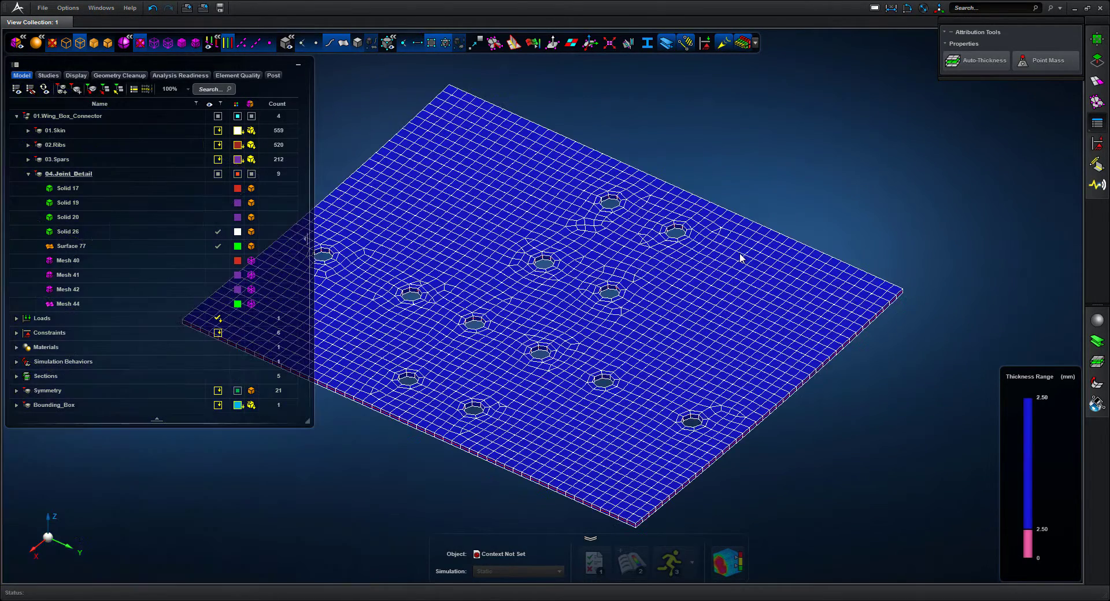
# Show all 04.Joint_Detail objects with shaded meshes and solid edges, and examine the solid fittings together with the shell plate.
pyautogui.click(212, 173)
pyautogui.click(212, 174)
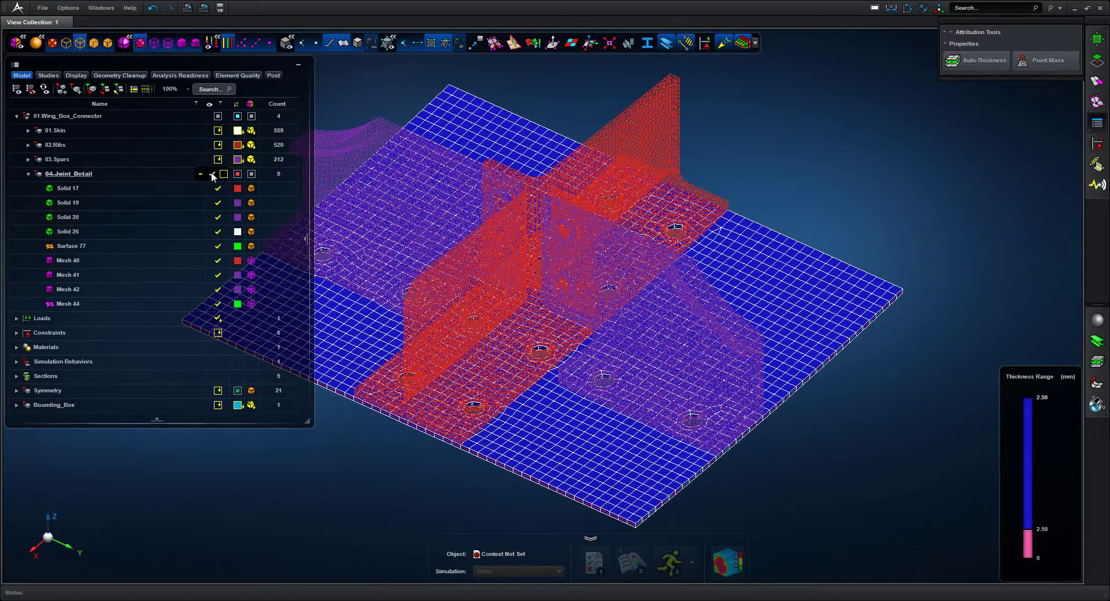
pyautogui.click(196, 43)
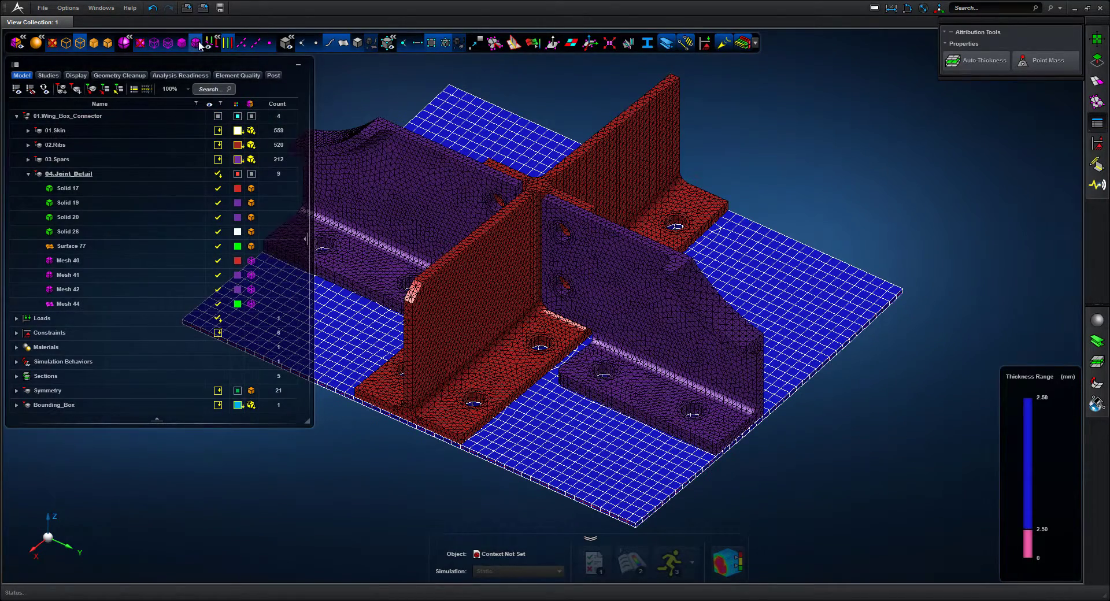
pyautogui.click(358, 42)
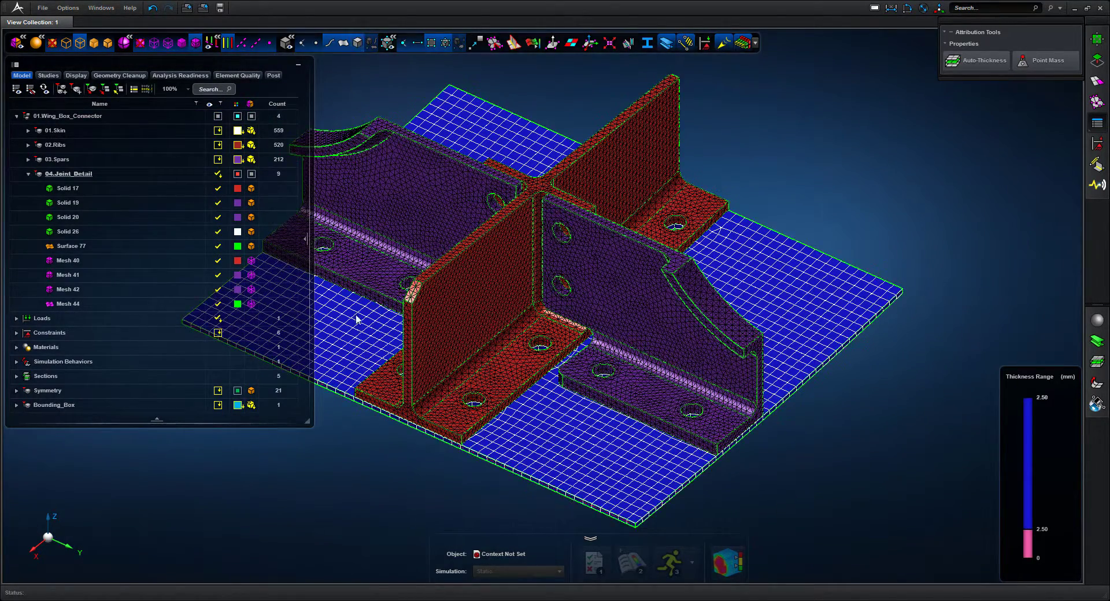
pyautogui.moveTo(377, 429); pyautogui.dragTo(501, 346, button='right')
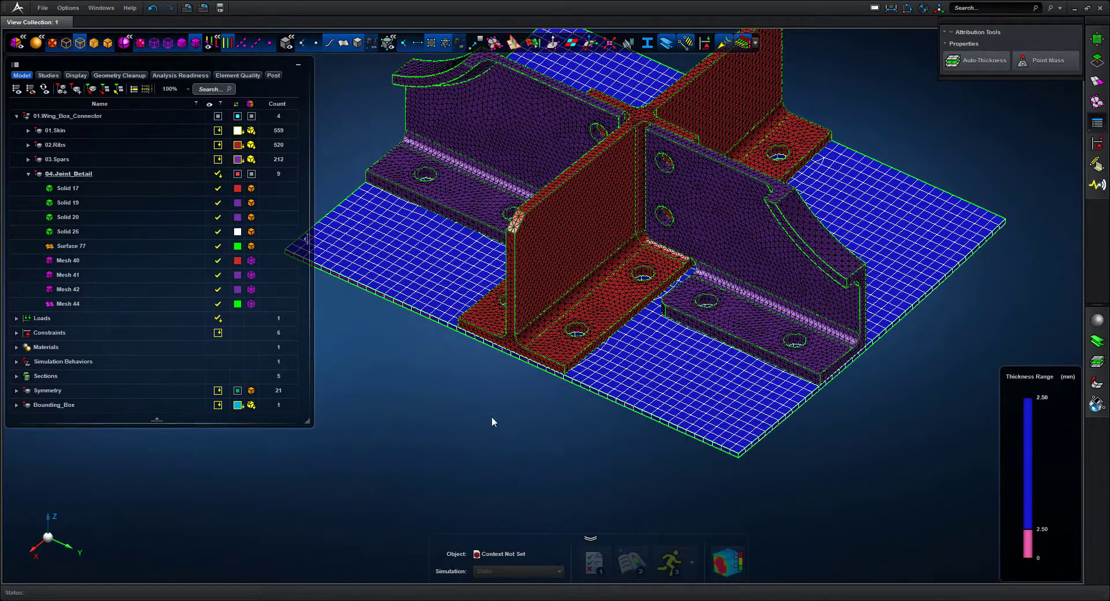
pyautogui.keyDown('shift'); pyautogui.moveTo(493, 416); pyautogui.dragTo(711, 275, button='middle'); pyautogui.keyUp('shift')
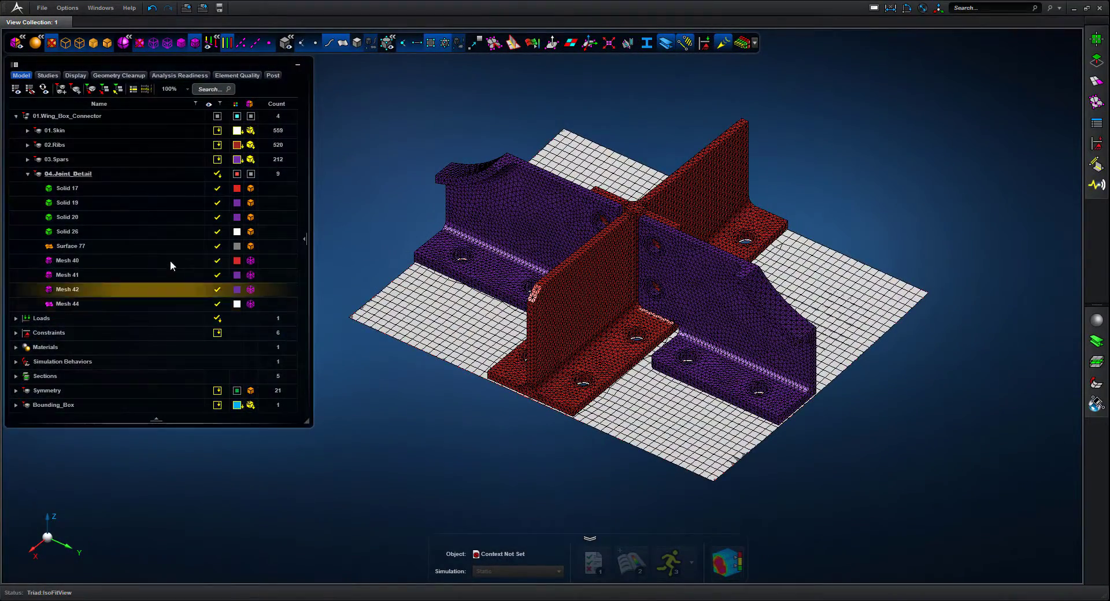
# Show only Surface 77, the plate's midsurface.
pyautogui.click(171, 247)
pyautogui.rightClick(172, 247)
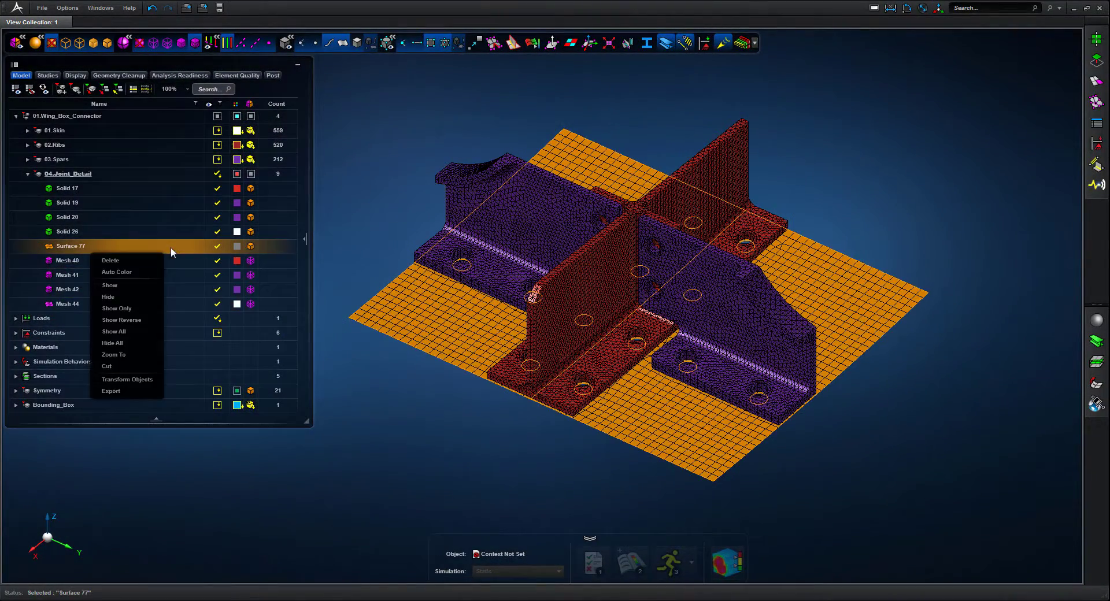
pyautogui.click(129, 308)
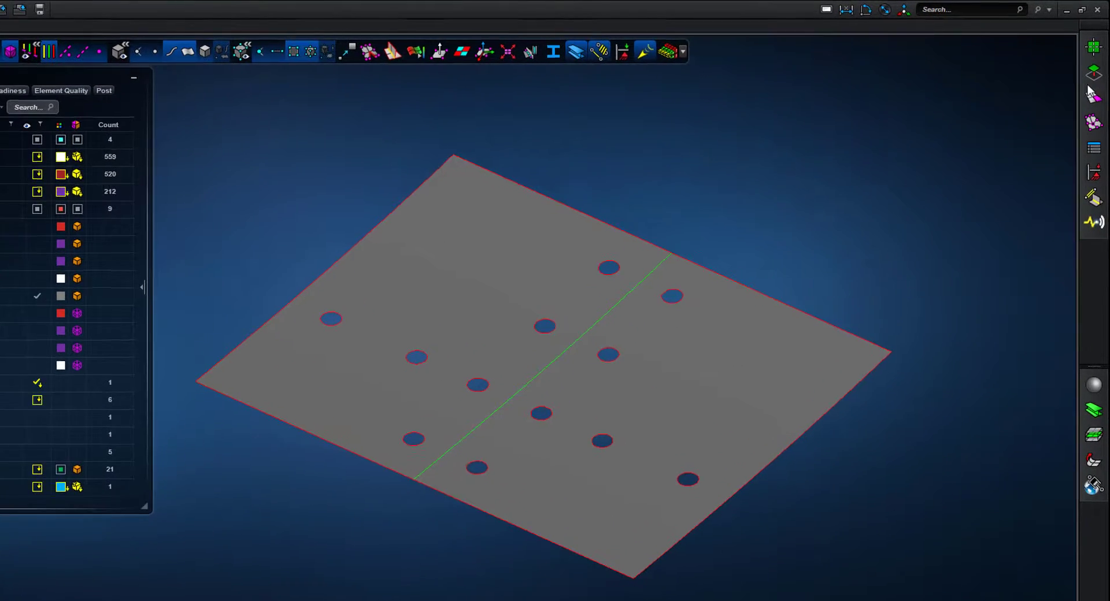
# Fill four bolt holes in the plate midsurface with Filler, the near pairs on either side of the centre line.
pyautogui.click(1097, 61)
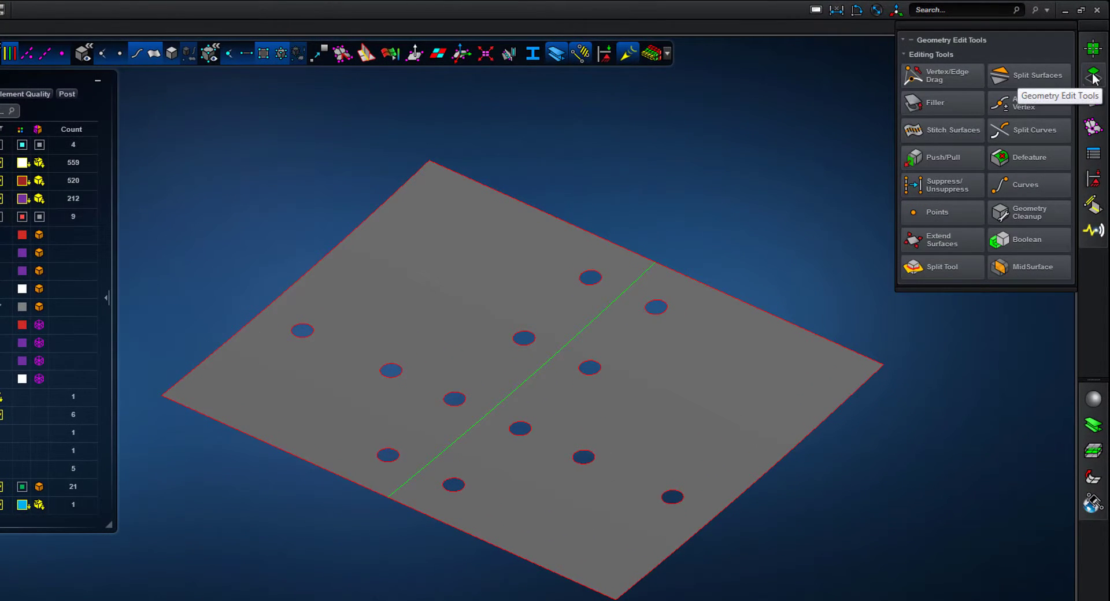
pyautogui.click(948, 104)
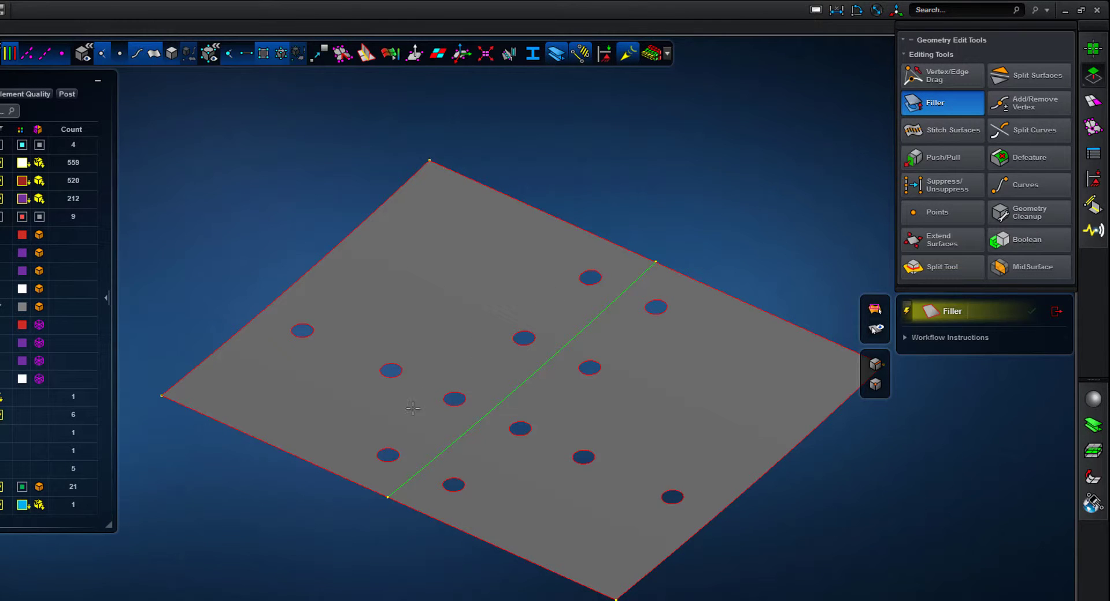
pyautogui.click(378, 452)
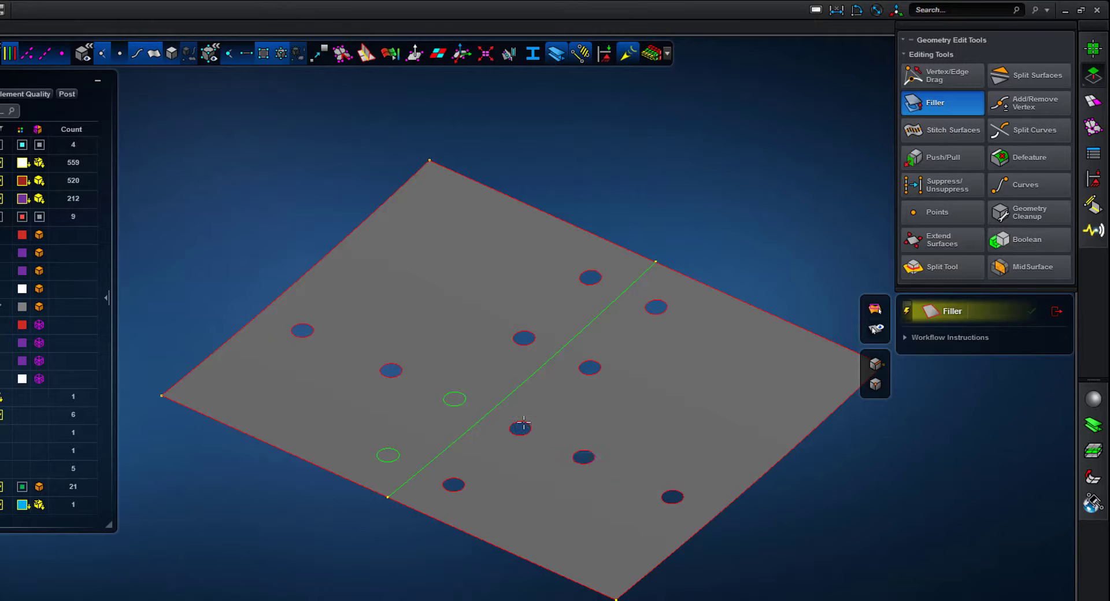
pyautogui.click(509, 429)
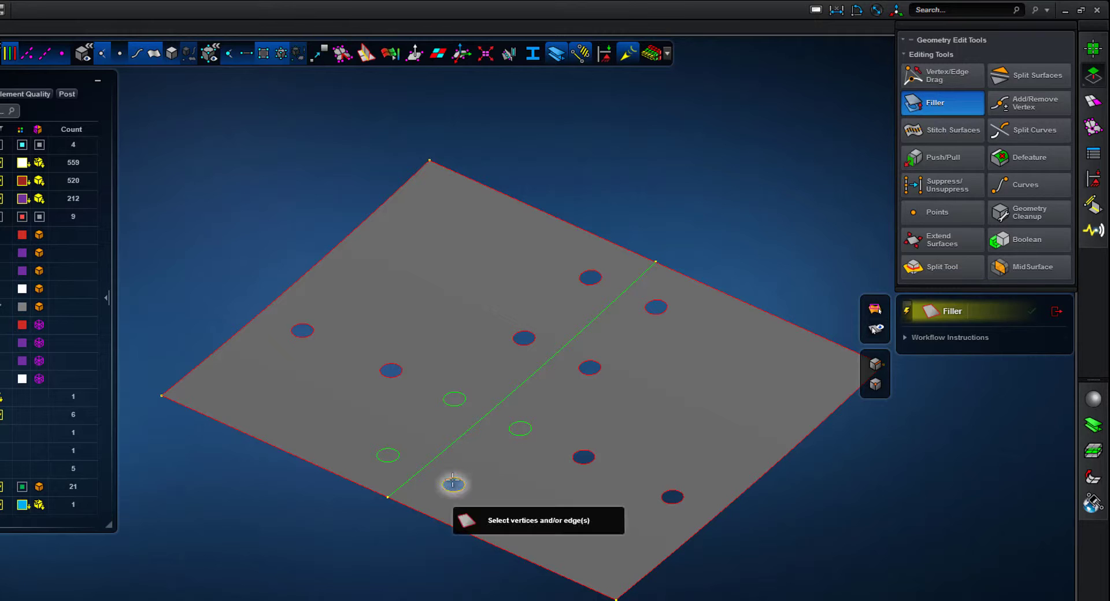
pyautogui.click(1054, 312)
# Push/Pull the four filled hole faces 11.25 mm out of the plate to form bolt solids.
pyautogui.click(942, 159)
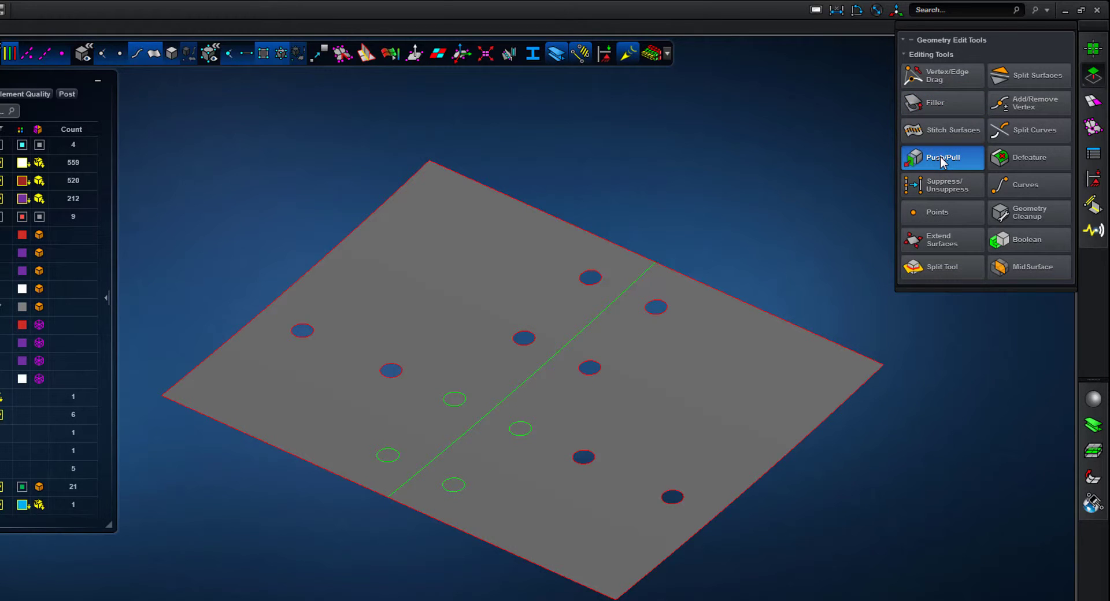
pyautogui.click(391, 458)
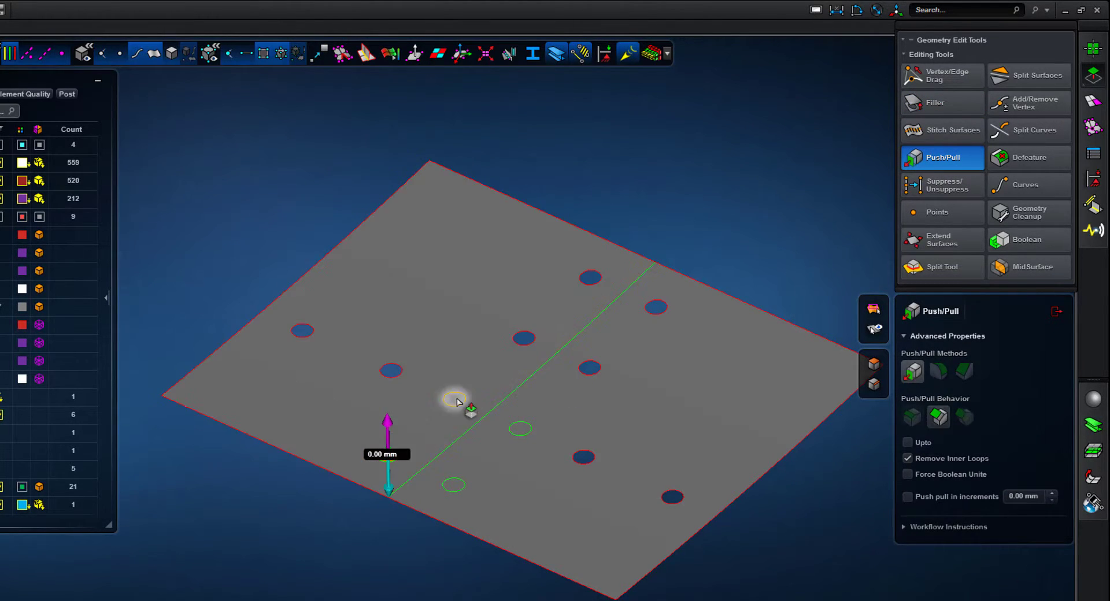
pyautogui.click(520, 430)
pyautogui.click(455, 483)
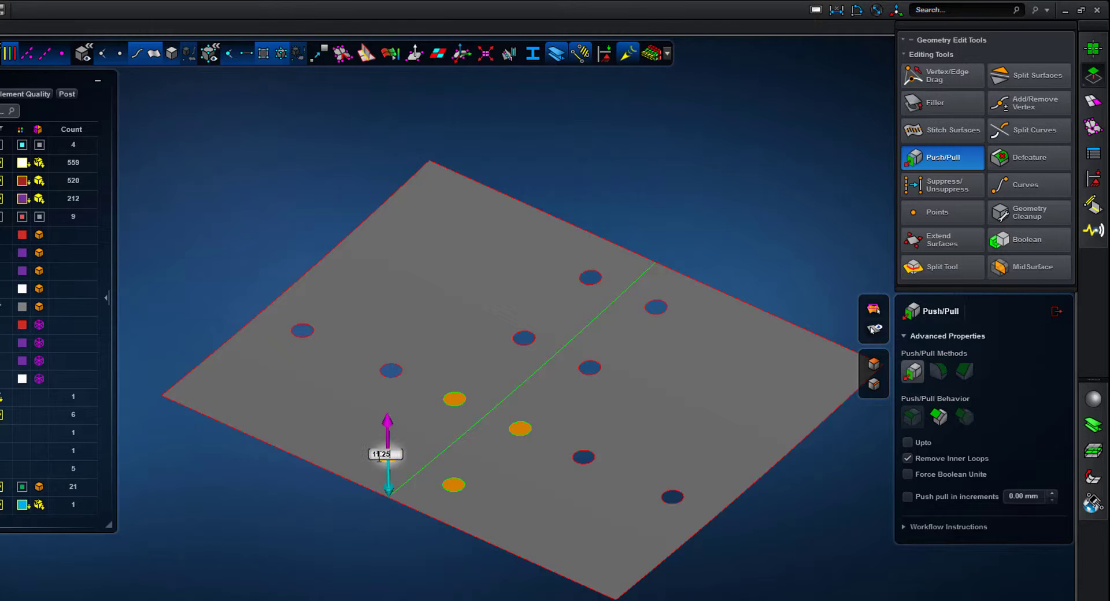
pyautogui.press('Return')
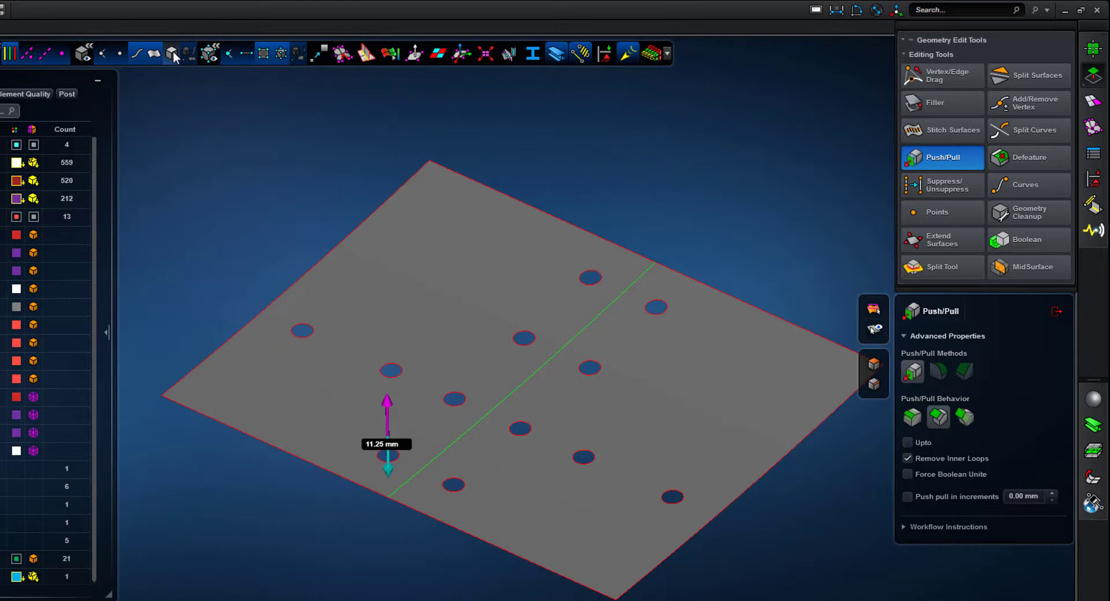
# Push/Pull the four bolt faces on the underside of the plate outward by 1.25 mm.
pyautogui.moveTo(351, 531); pyautogui.dragTo(357, 404, button='middle')
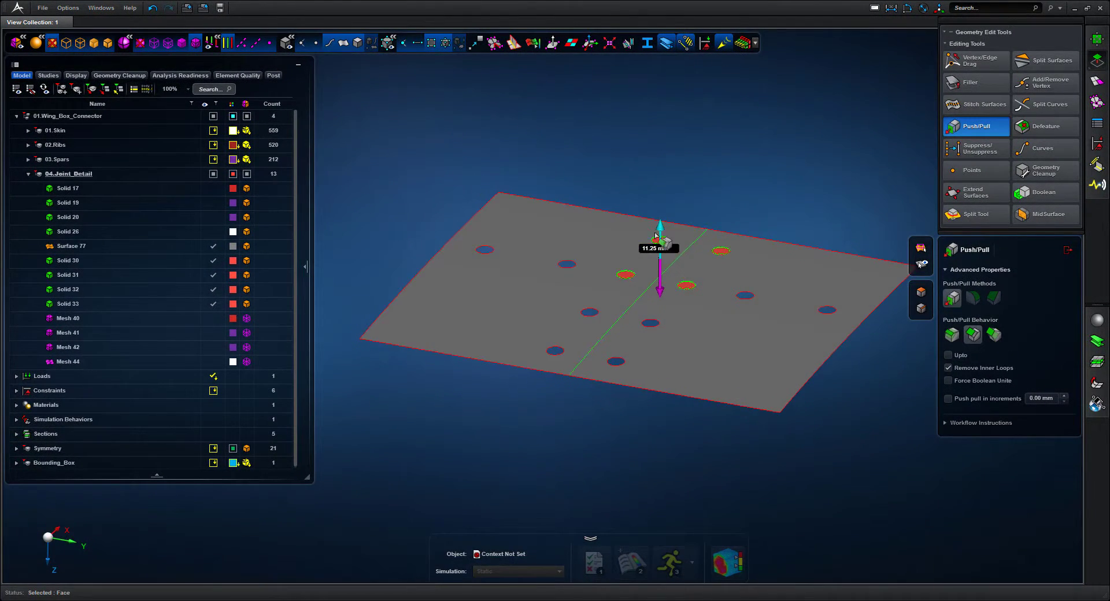
pyautogui.scroll(5, 704, 197)
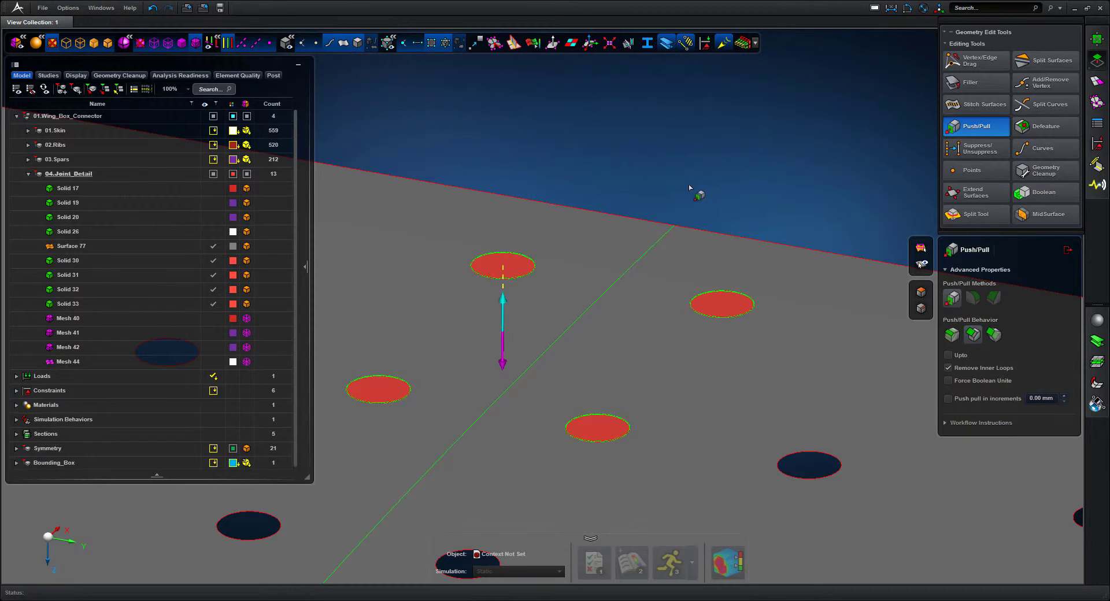
pyautogui.click(501, 271)
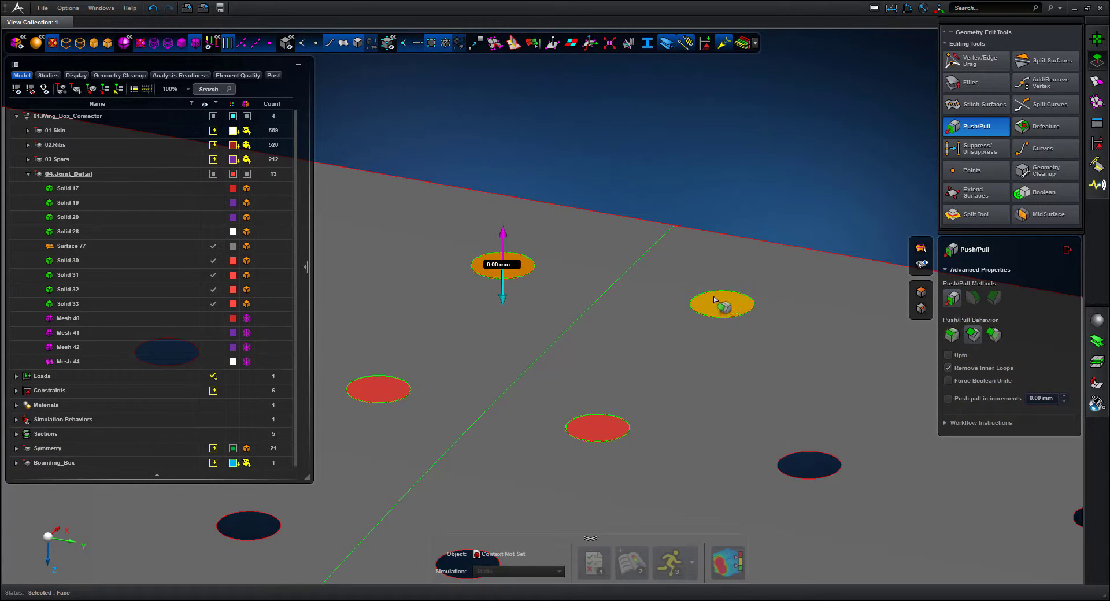
pyautogui.keyDown('ctrl'); pyautogui.click(721, 303); pyautogui.keyUp('ctrl')
pyautogui.keyDown('ctrl'); pyautogui.click(604, 420); pyautogui.keyUp('ctrl')
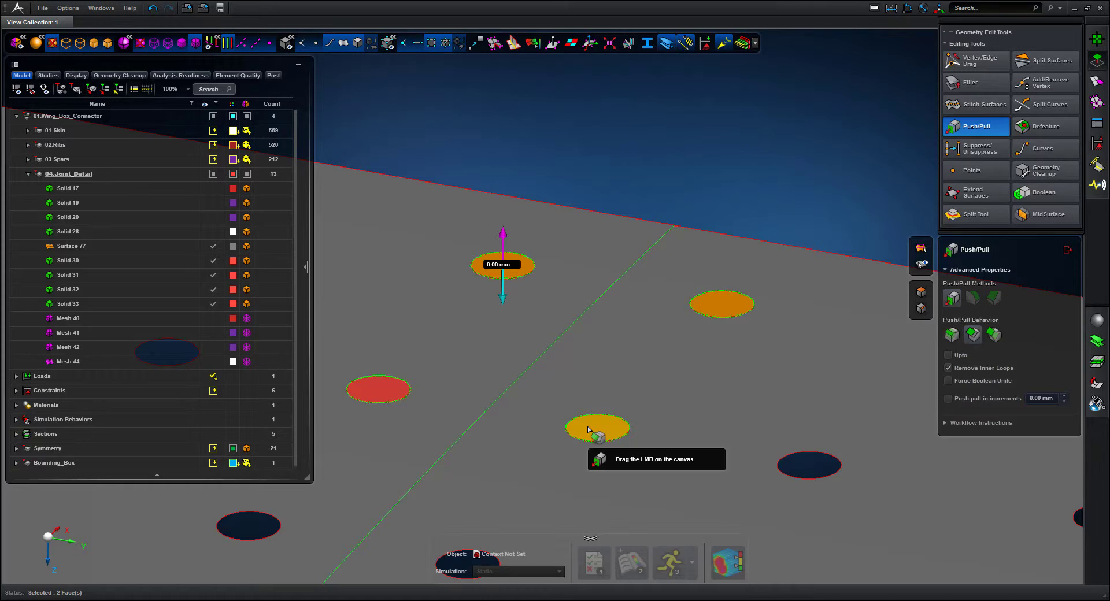
pyautogui.keyDown('ctrl'); pyautogui.click(369, 395); pyautogui.keyUp('ctrl')
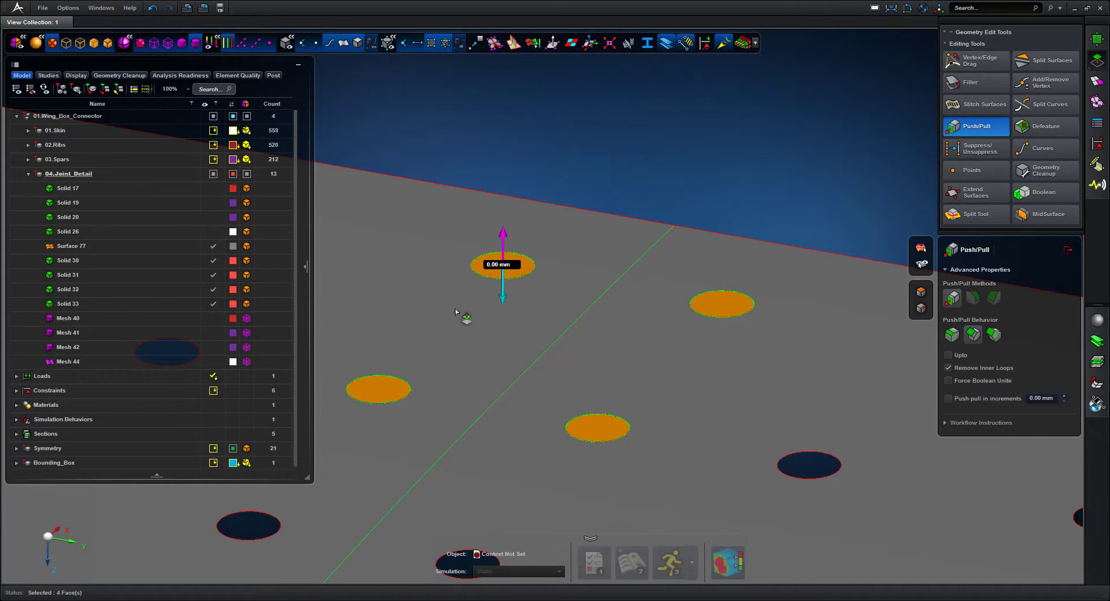
pyautogui.click(493, 265)
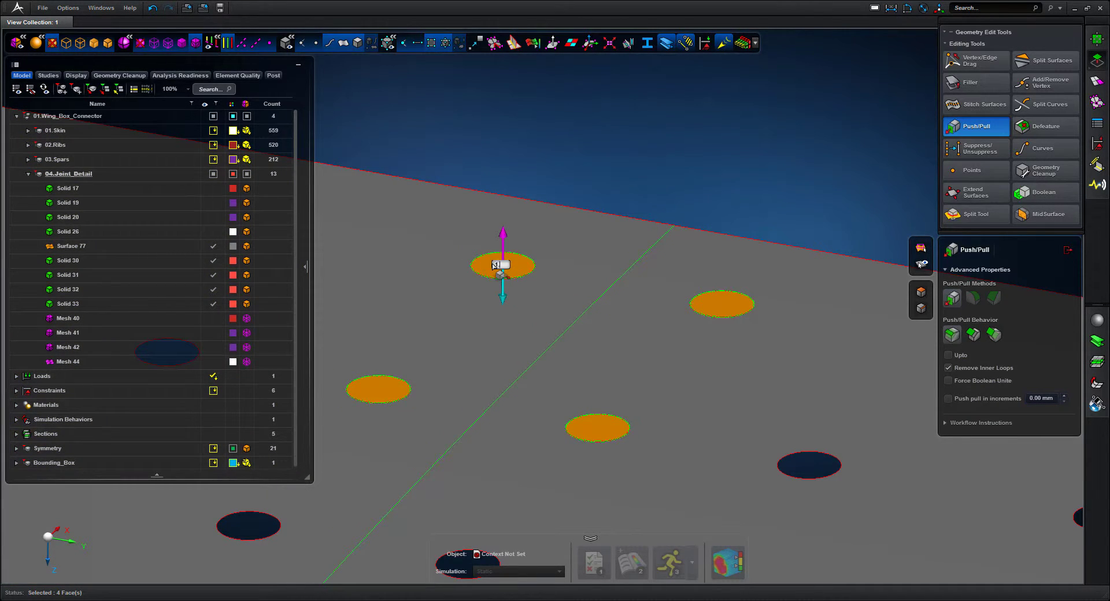
pyautogui.write('1.25')
pyautogui.press('Return')
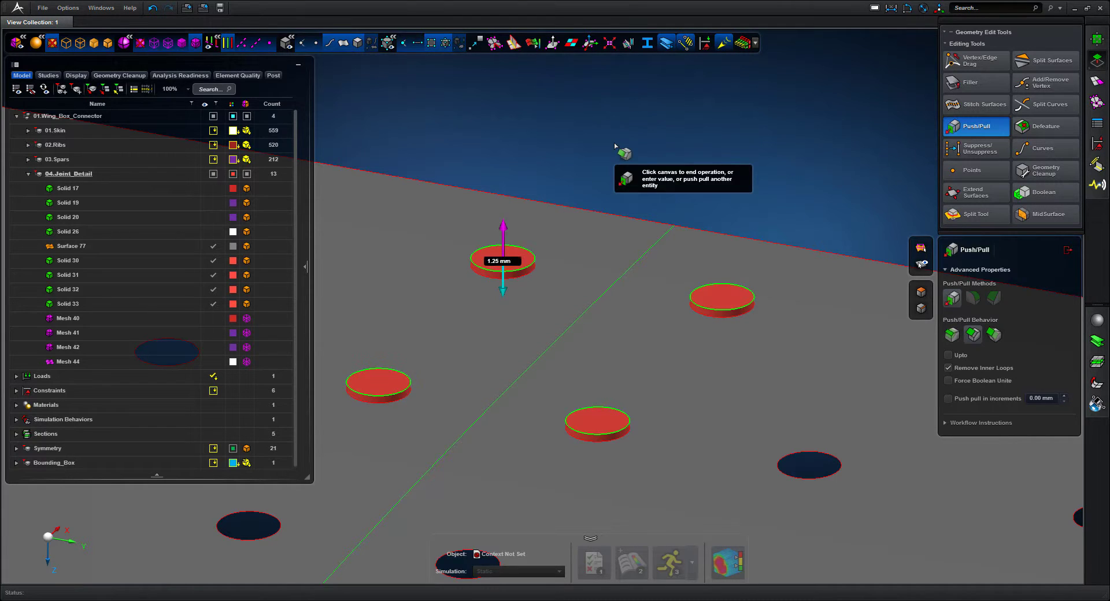
pyautogui.click(1067, 249)
# Hex mesh the four bolt solids with 2.5D Meshing, using a 2.50 mm mesh size and the Auto mesh method.
pyautogui.moveTo(843, 191); pyautogui.dragTo(725, 220, button='middle')
pyautogui.scroll(-4, 725, 214)
pyautogui.moveTo(730, 142); pyautogui.dragTo(786, 149, button='middle')
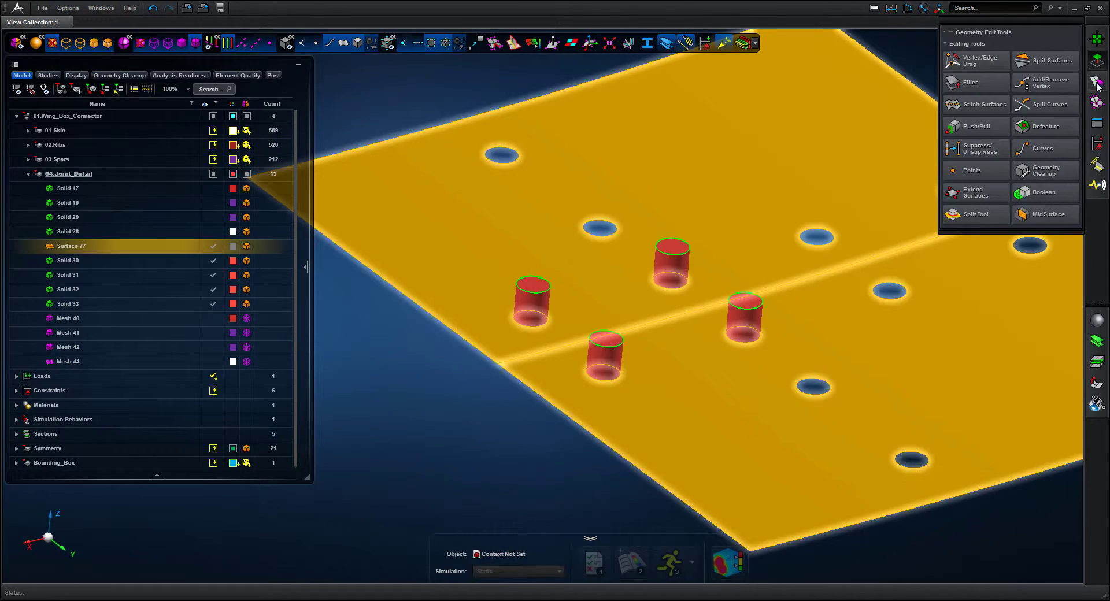
pyautogui.click(1097, 83)
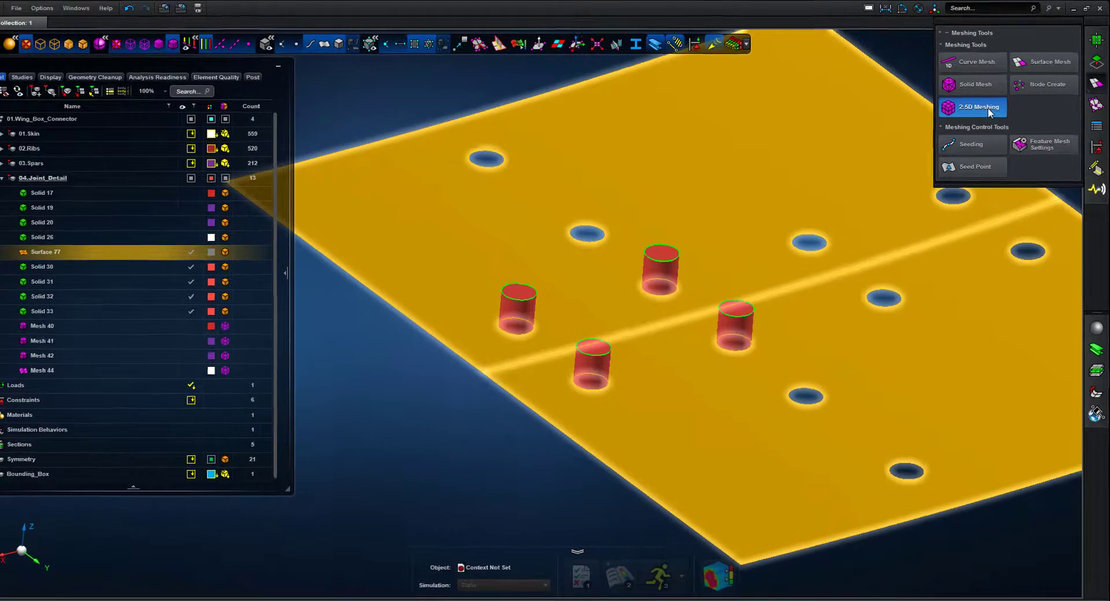
pyautogui.moveTo(991, 109)
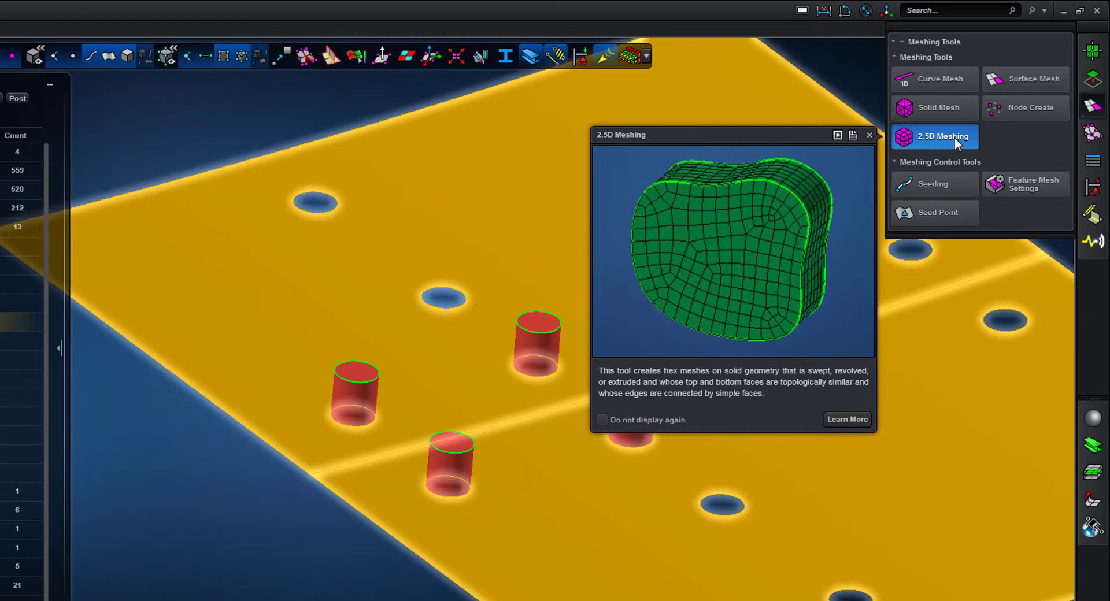
pyautogui.click(955, 137)
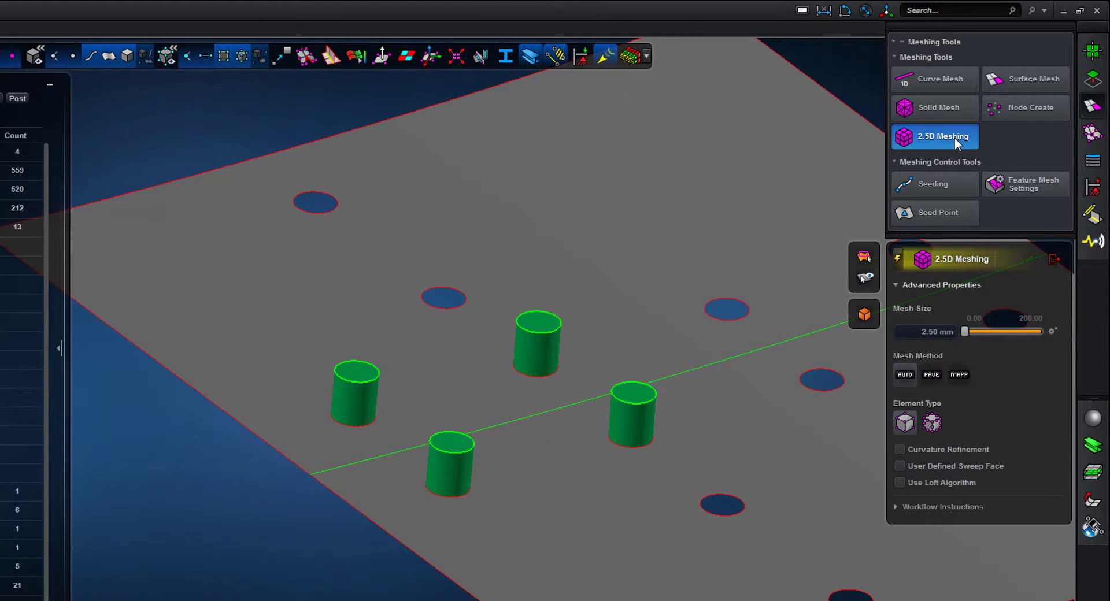
pyautogui.click(940, 332)
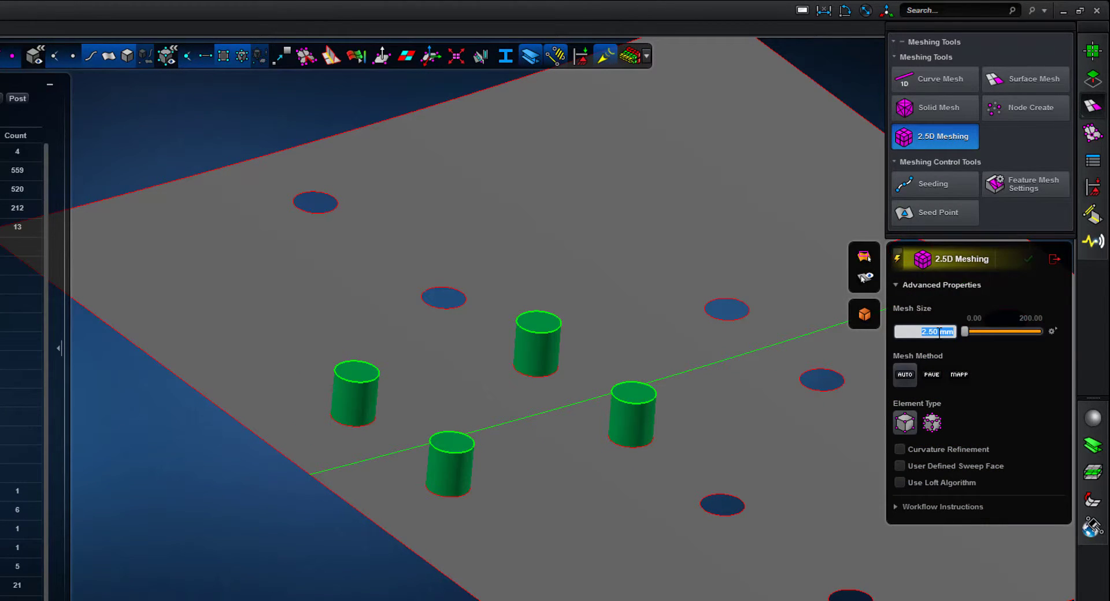
pyautogui.click(351, 396)
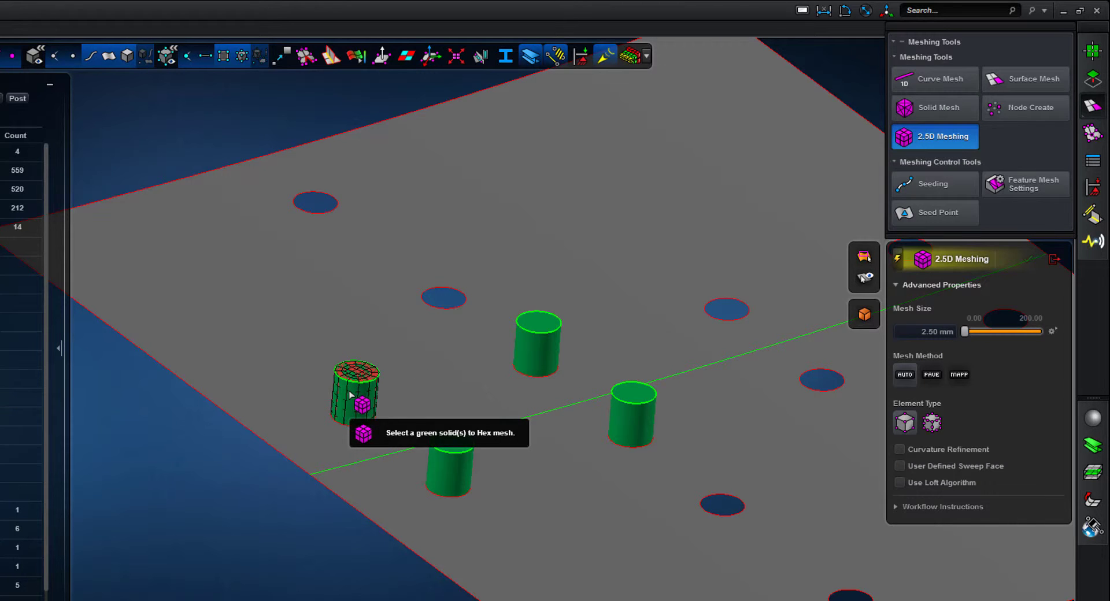
pyautogui.click(451, 473)
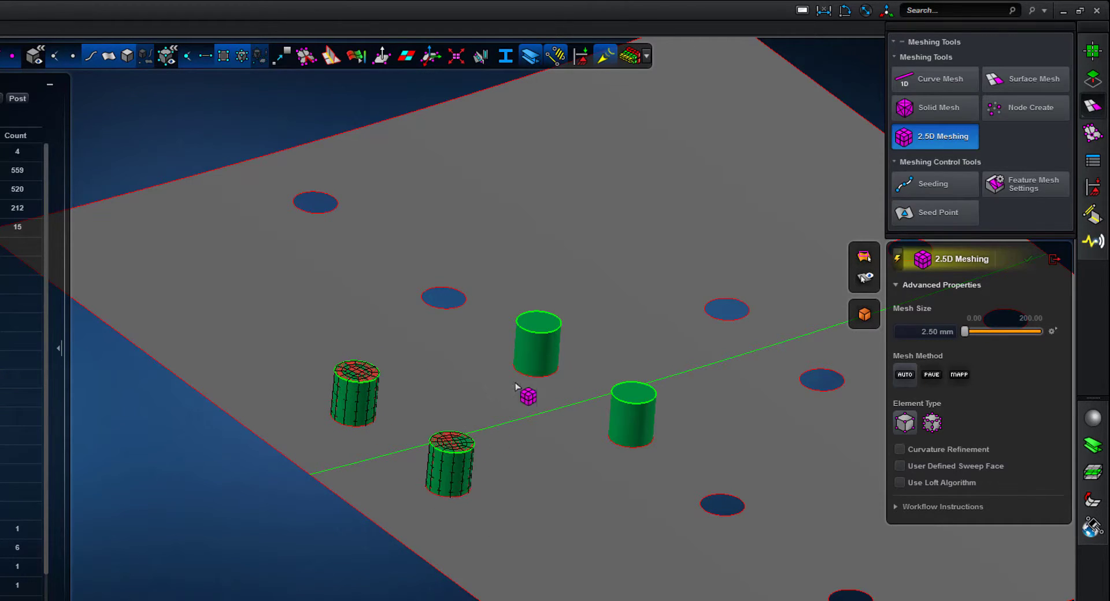
pyautogui.click(544, 334)
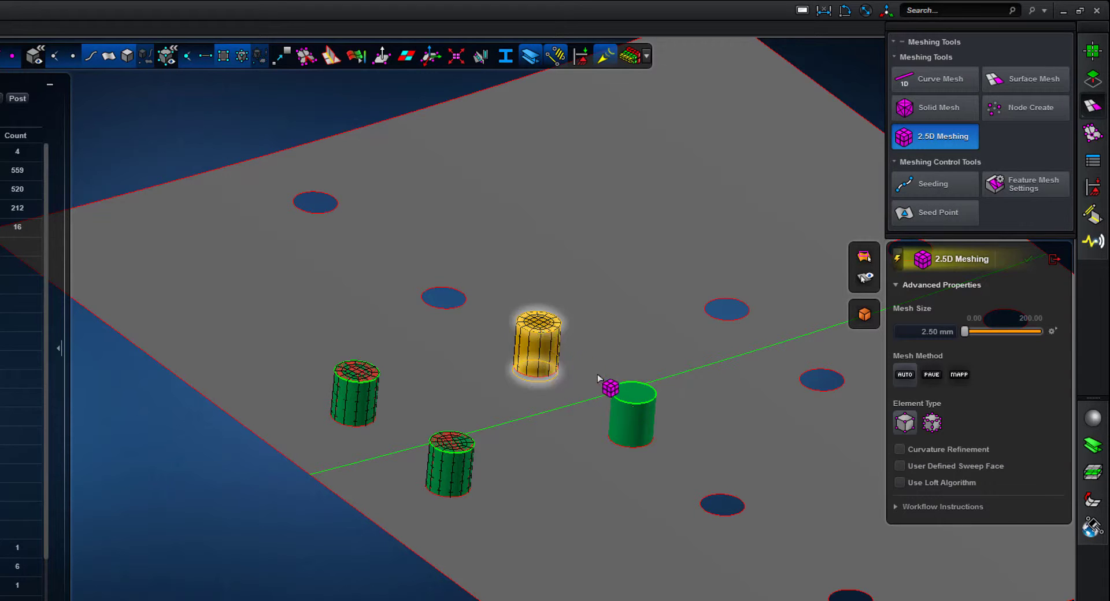
pyautogui.click(635, 411)
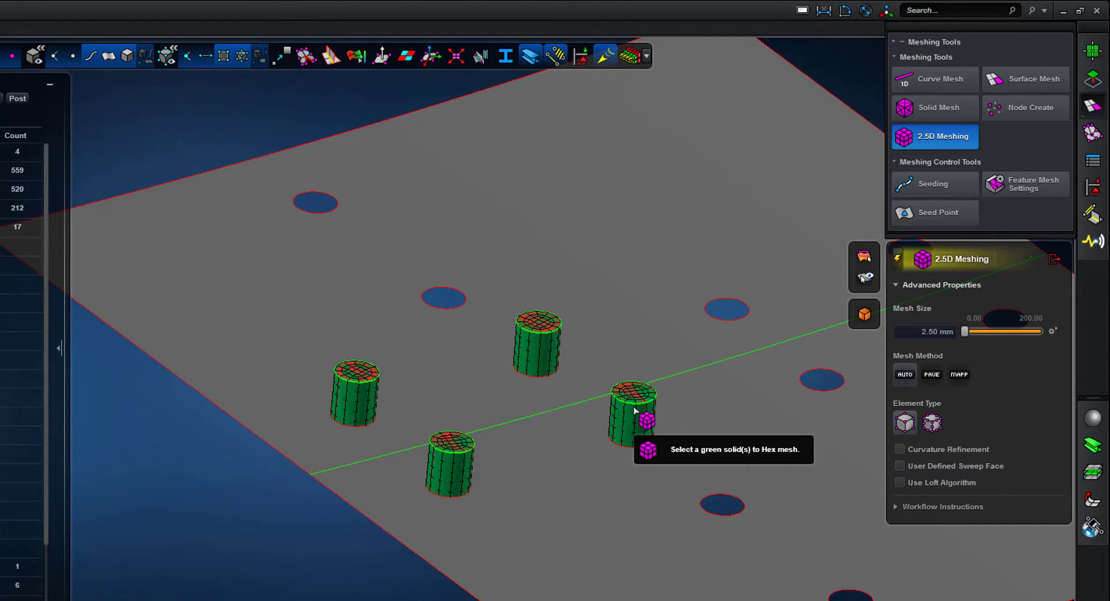
pyautogui.click(1054, 259)
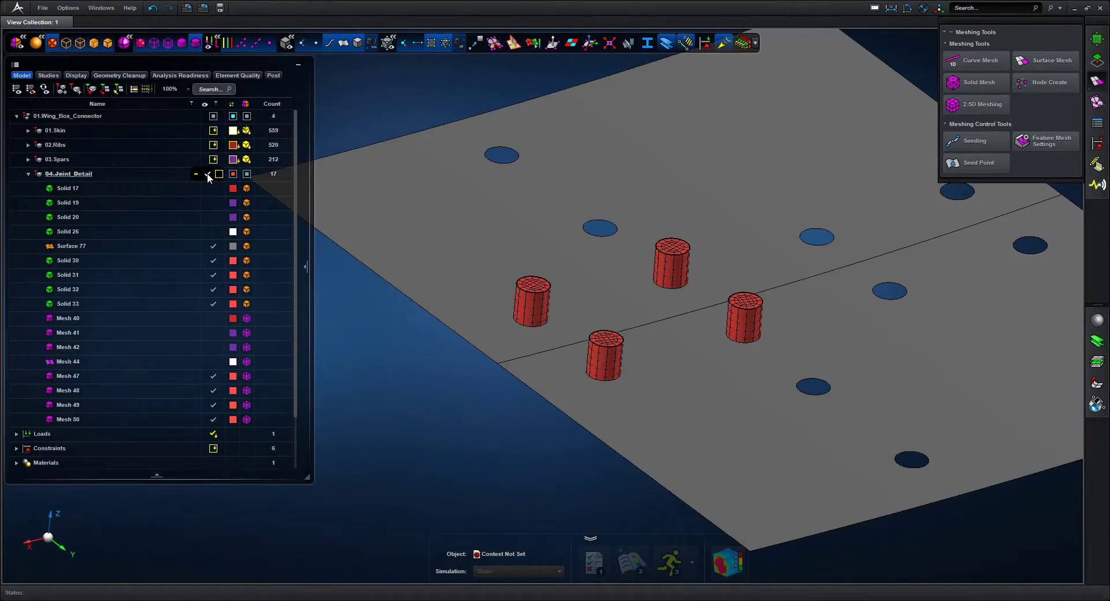
# Show all 04.Joint_Detail objects, hide the solid geometry, and examine the bolt meshes in the fitting and plate mesh.
pyautogui.click(206, 173)
pyautogui.moveTo(569, 425); pyautogui.dragTo(537, 415, button='middle')
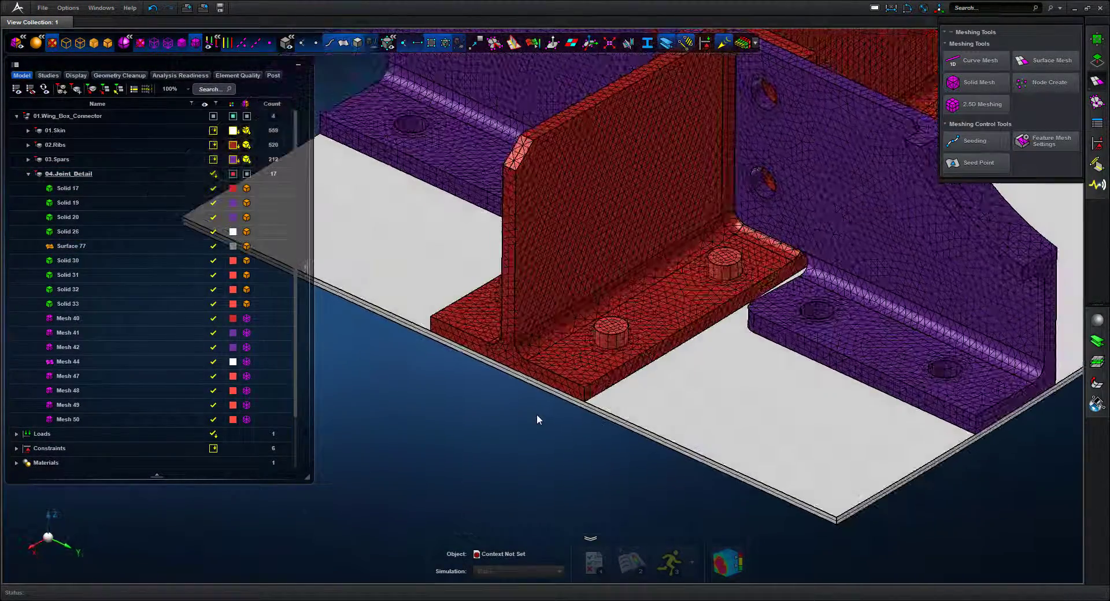
pyautogui.click(358, 44)
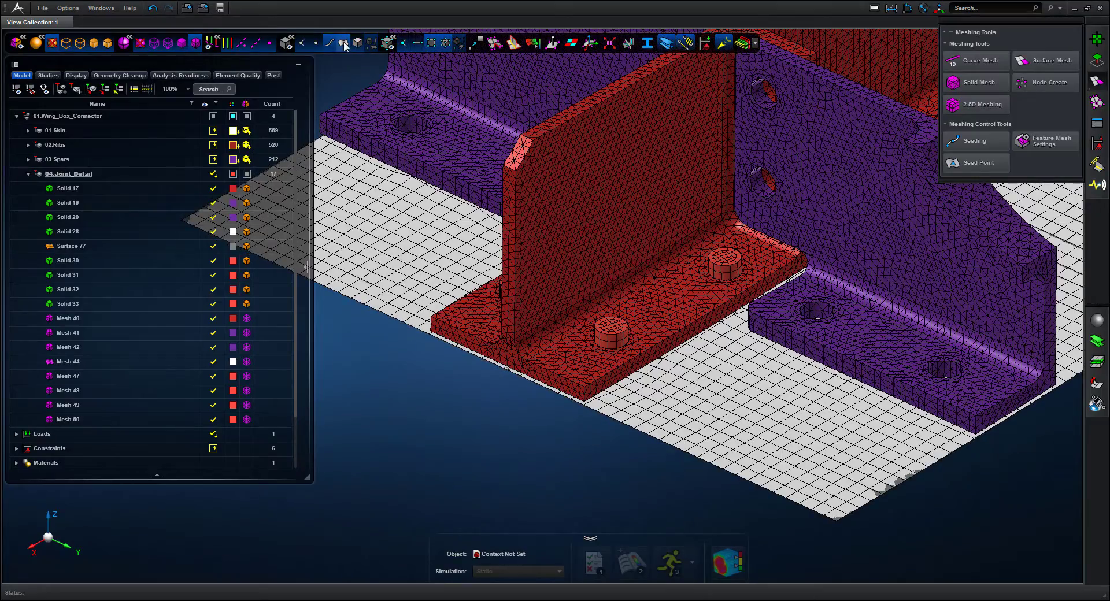
pyautogui.moveTo(515, 437)
pyautogui.mouseDown(button='middle')
pyautogui.moveTo(721, 320)
pyautogui.moveTo(767, 256)
pyautogui.mouseUp(button='middle')
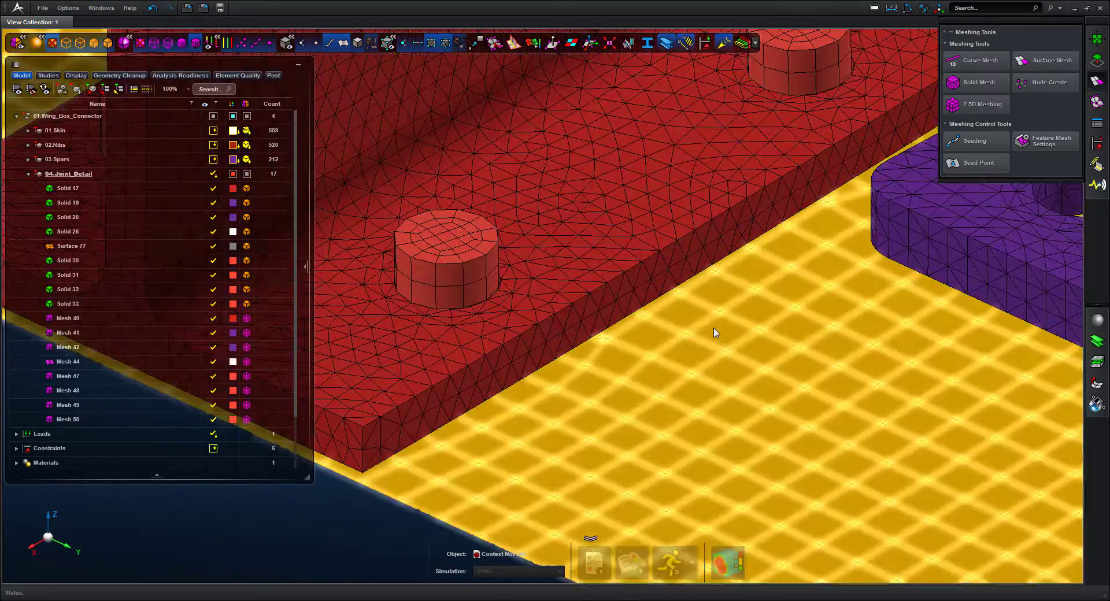
pyautogui.moveTo(708, 310)
pyautogui.mouseDown(button='middle')
pyautogui.moveTo(718, 241)
pyautogui.moveTo(664, 287)
pyautogui.moveTo(669, 262)
pyautogui.moveTo(665, 298)
pyautogui.moveTo(800, 332)
pyautogui.mouseUp(button='middle')
pyautogui.scroll(-5, 800, 332)
pyautogui.click(789, 241)
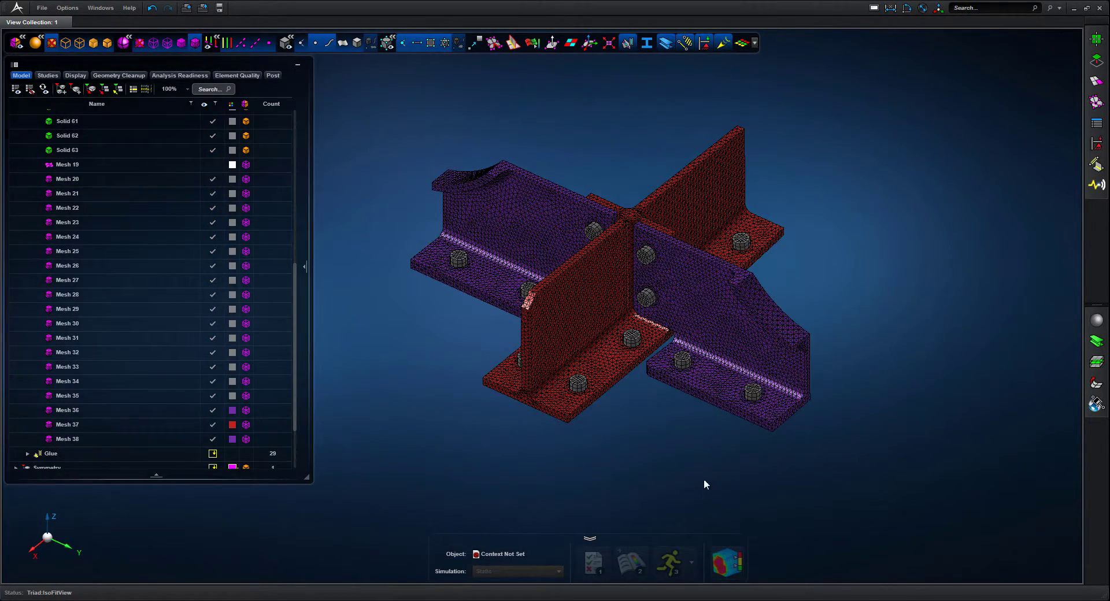
# Glue the purple fitting mesh to its outer base-flange bolt, using a 5.00 mm pair tolerance and Auto patch tolerance.
pyautogui.moveTo(703, 479); pyautogui.dragTo(732, 470, button='middle')
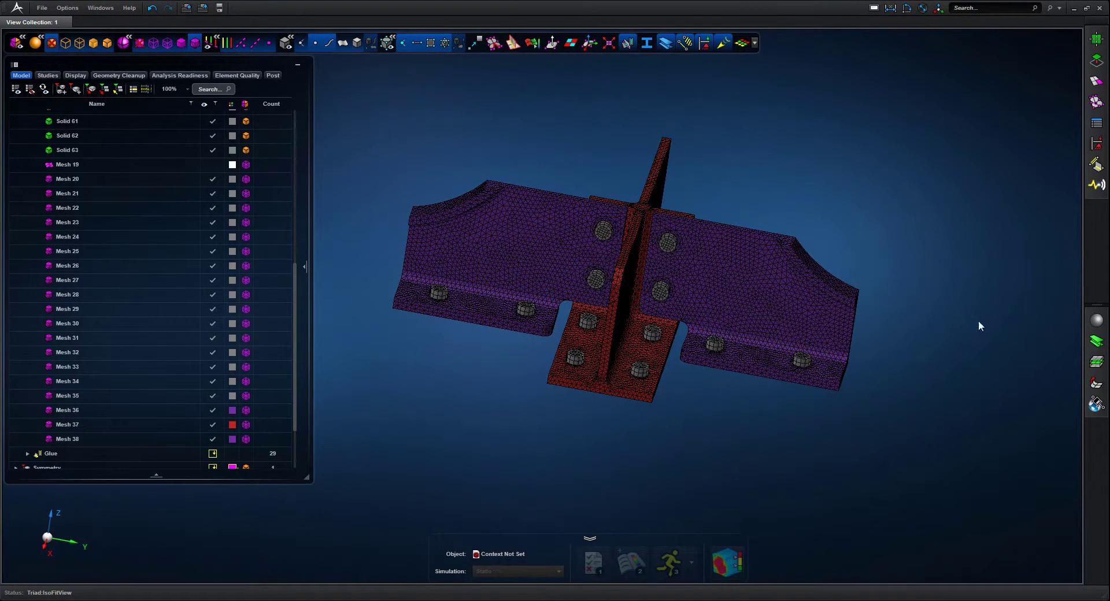
pyautogui.moveTo(1097, 166)
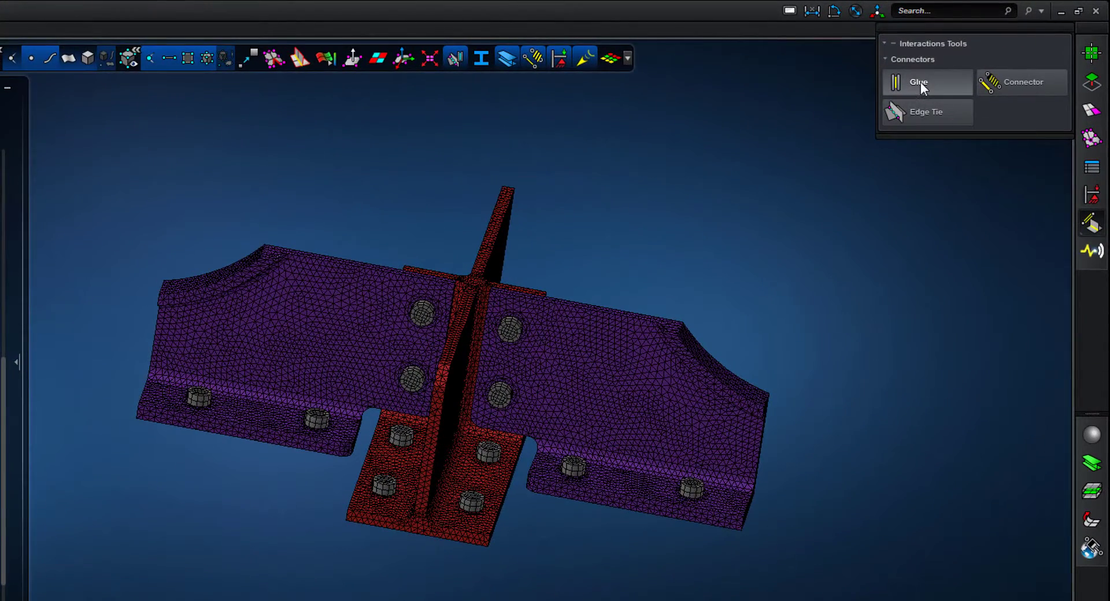
pyautogui.click(921, 84)
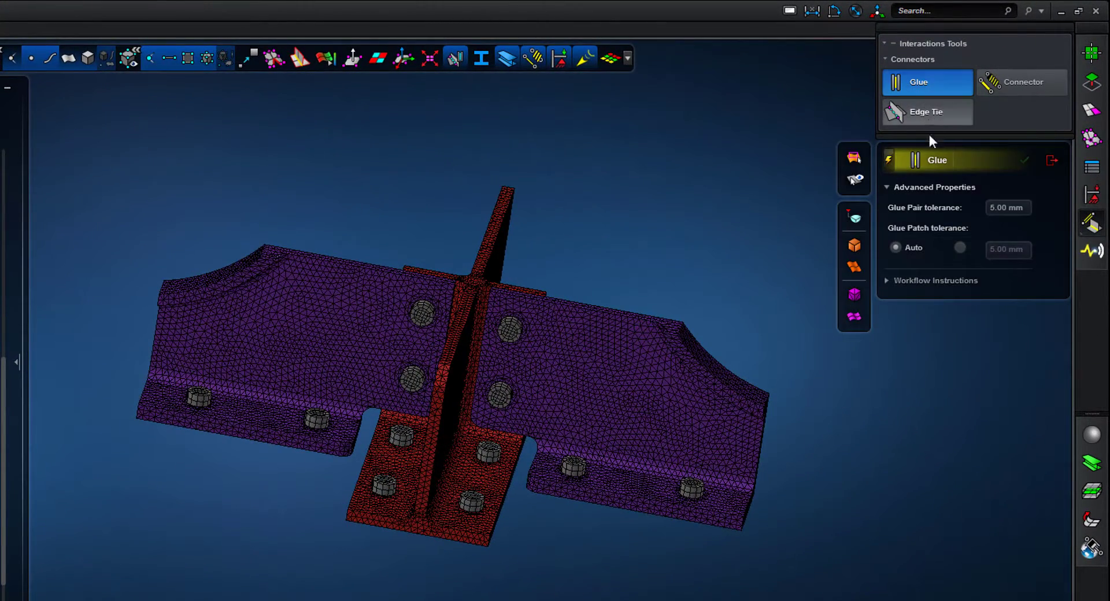
pyautogui.click(1010, 208)
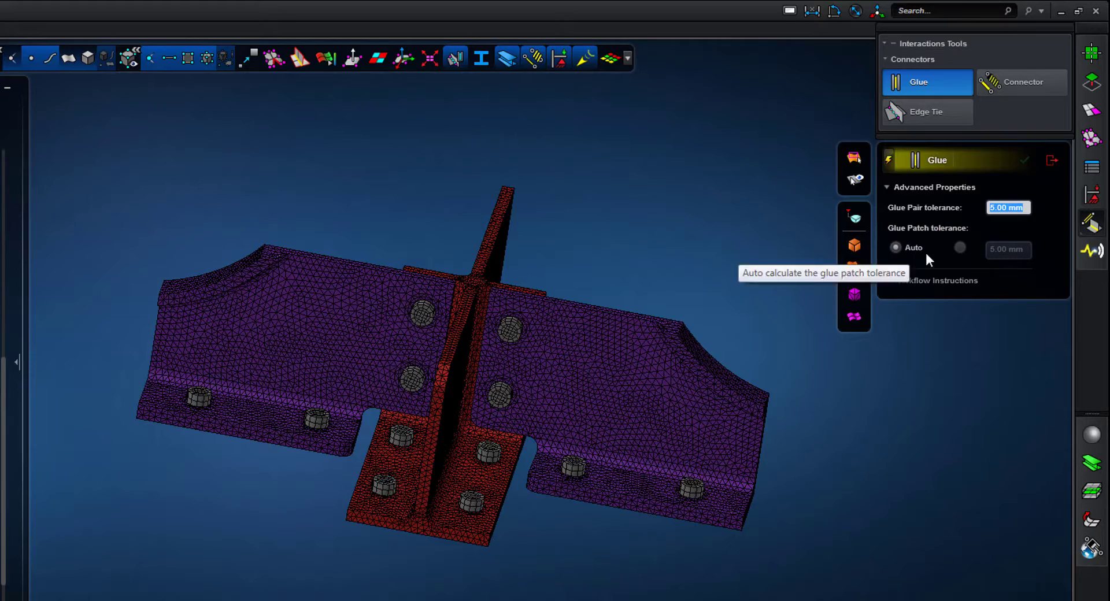
pyautogui.click(728, 275)
pyautogui.moveTo(727, 274); pyautogui.dragTo(183, 426, button='middle')
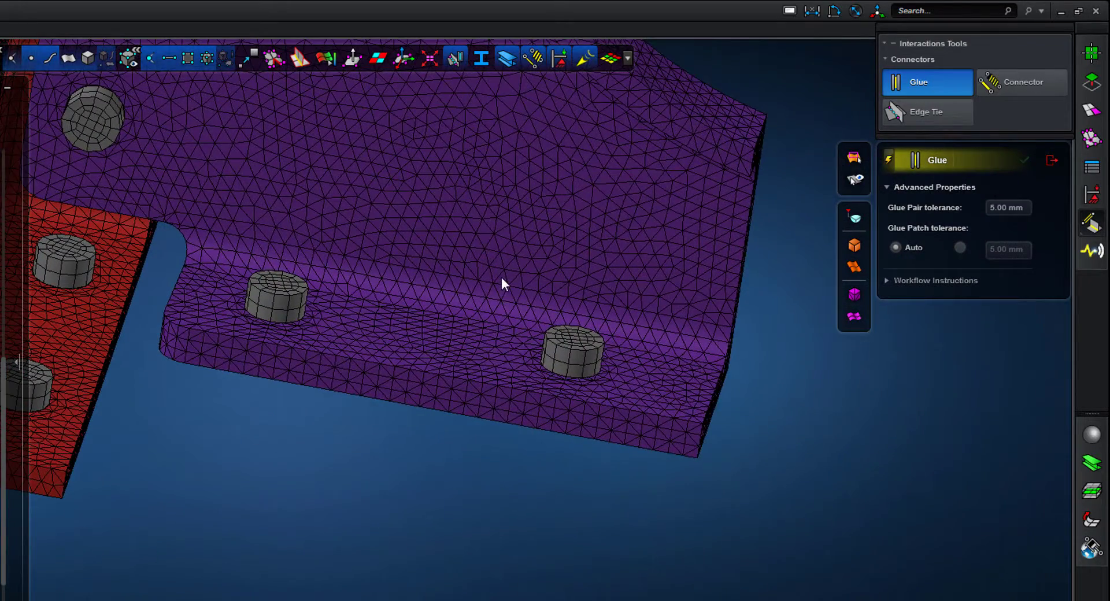
pyautogui.moveTo(501, 276); pyautogui.dragTo(630, 479)
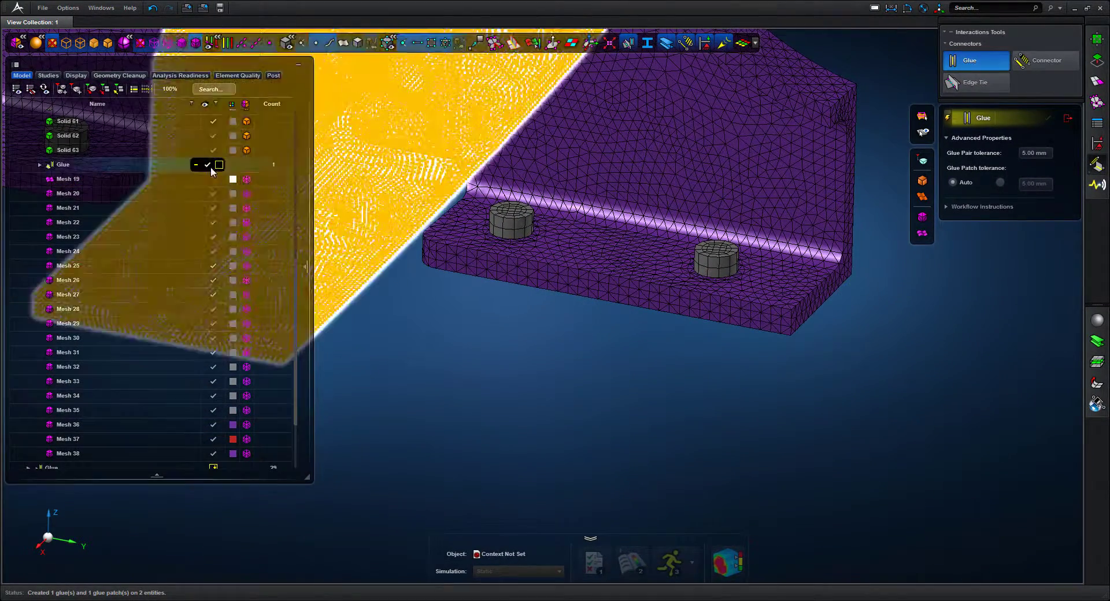
# Show the Glue group and examine the glue patch on the purple fitting's outer base-flange bolt.
pyautogui.click(208, 166)
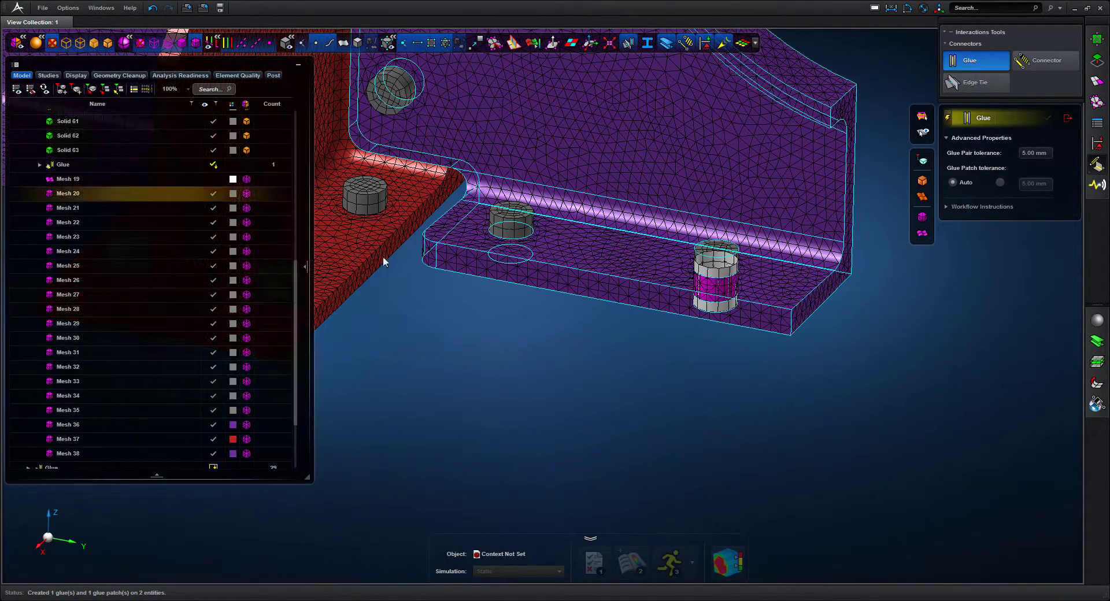
pyautogui.scroll(2, 669, 410)
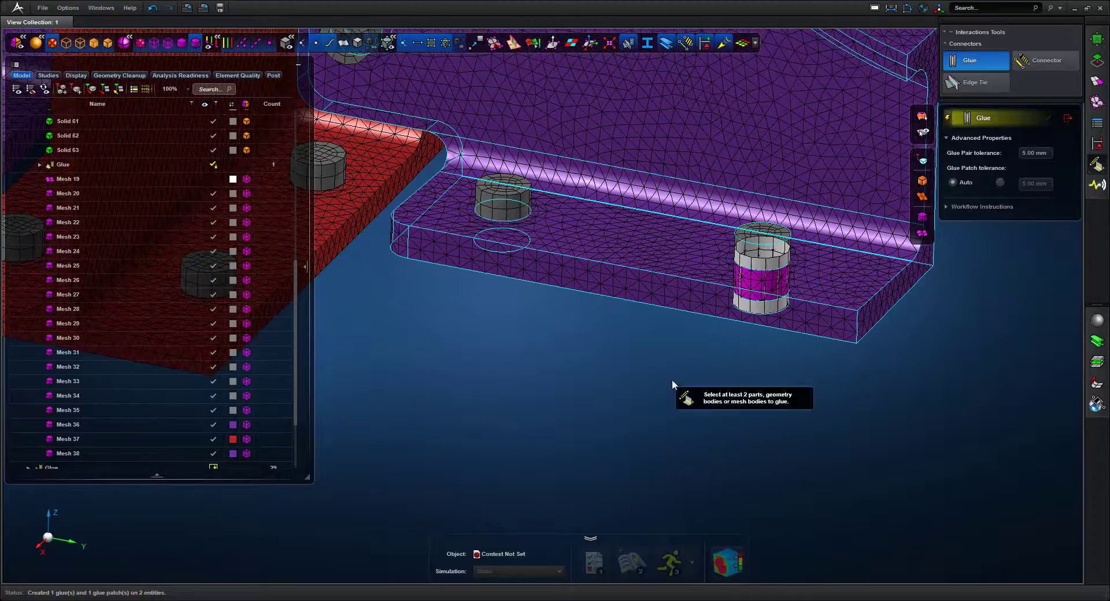
pyautogui.moveTo(673, 381); pyautogui.dragTo(546, 367, button='middle')
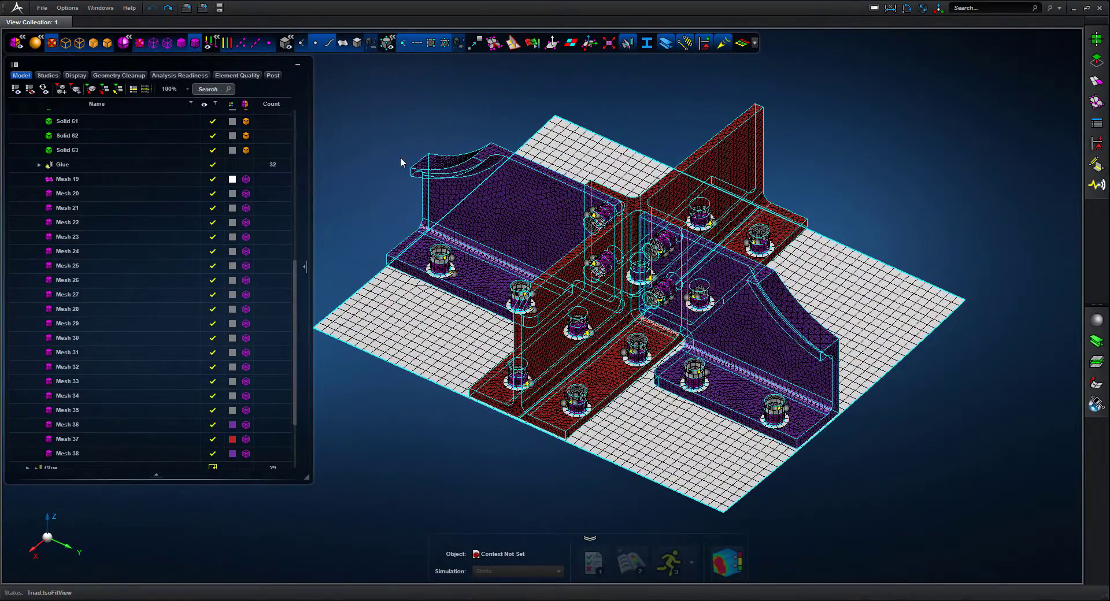
# Review the list of glue connections in the joint detail's Glue group.
pyautogui.click(16, 164)
pyautogui.click(38, 165)
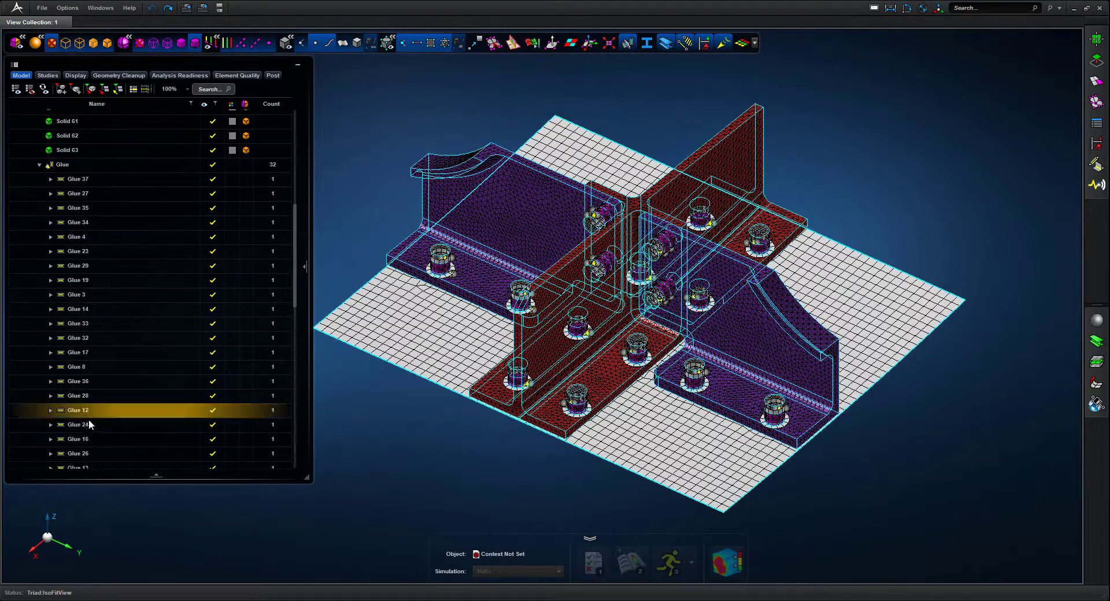
pyautogui.click(39, 166)
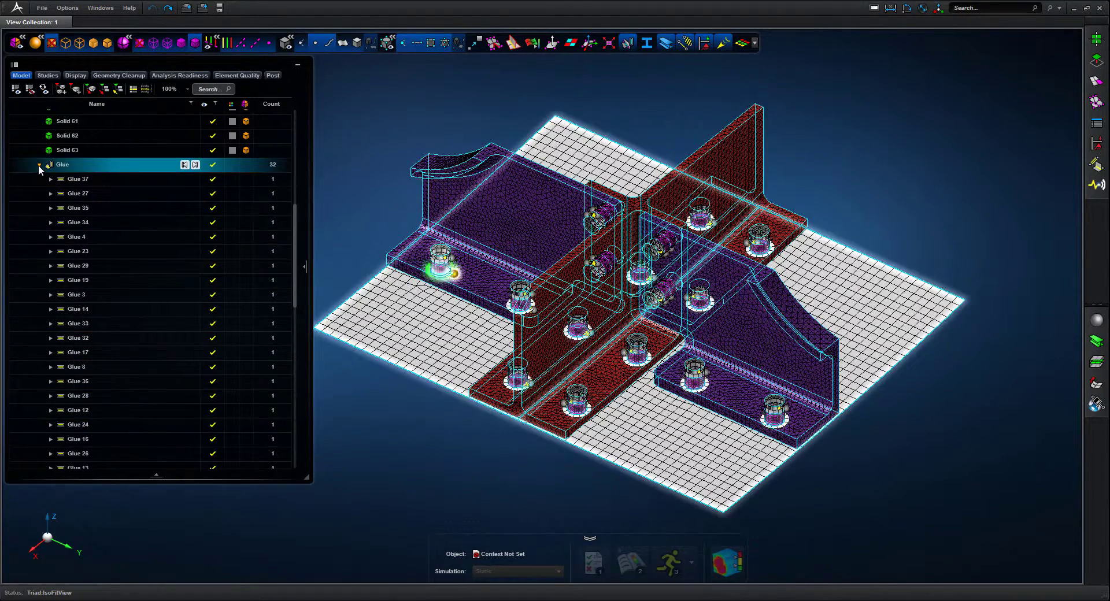
pyautogui.click(38, 165)
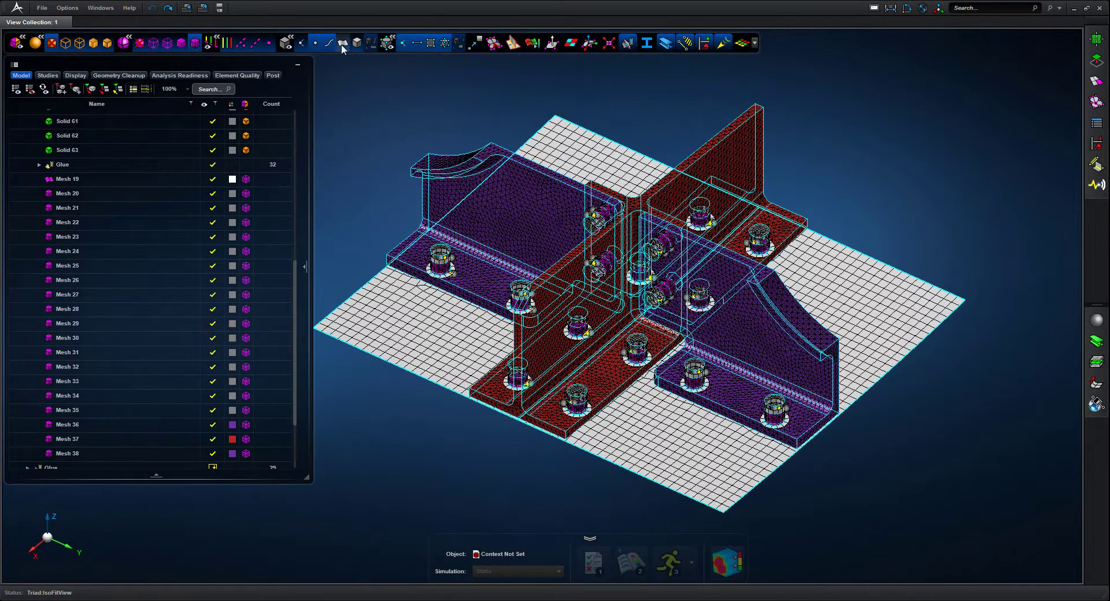
# Hide the plate and fitting mesh display and examine the glue patches around the bolts, including those joining the vertical flanges.
pyautogui.click(431, 44)
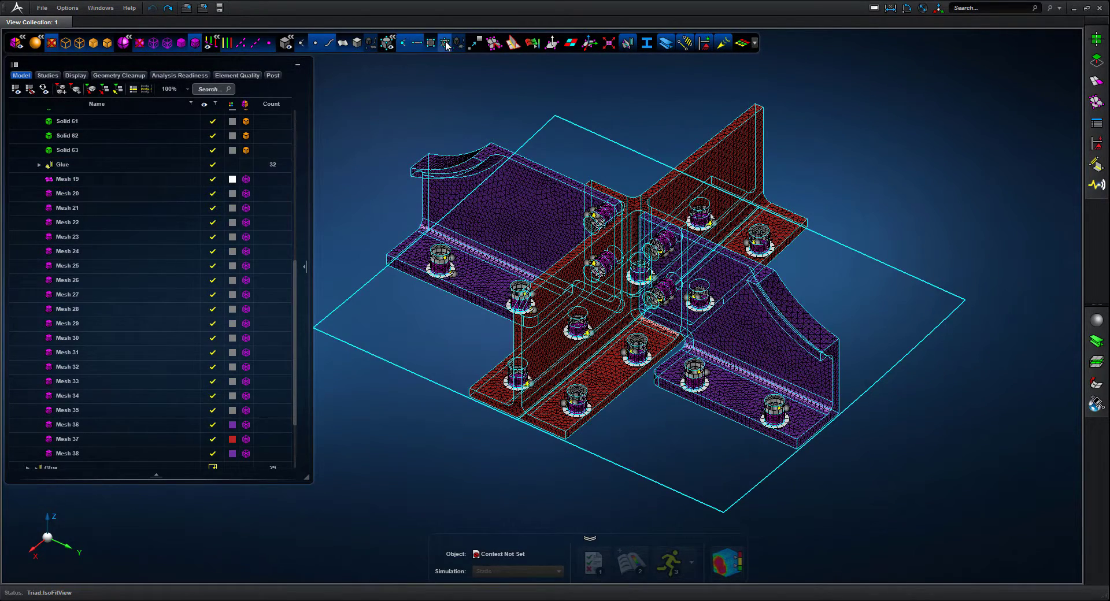
pyautogui.click(445, 44)
pyautogui.moveTo(677, 284); pyautogui.dragTo(630, 286, button='middle')
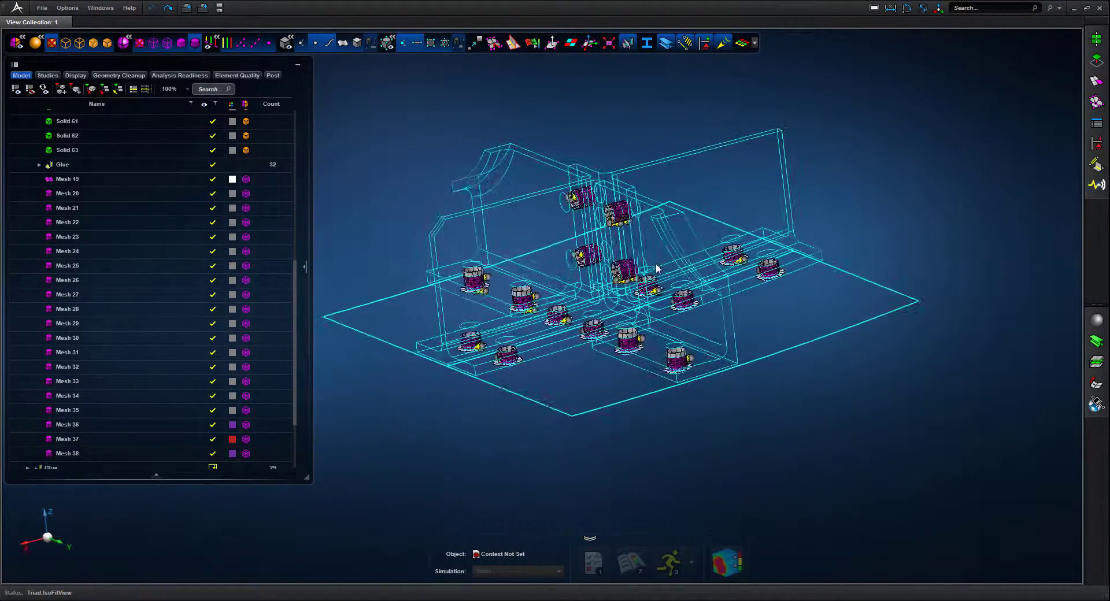
pyautogui.moveTo(556, 139); pyautogui.dragTo(619, 235)
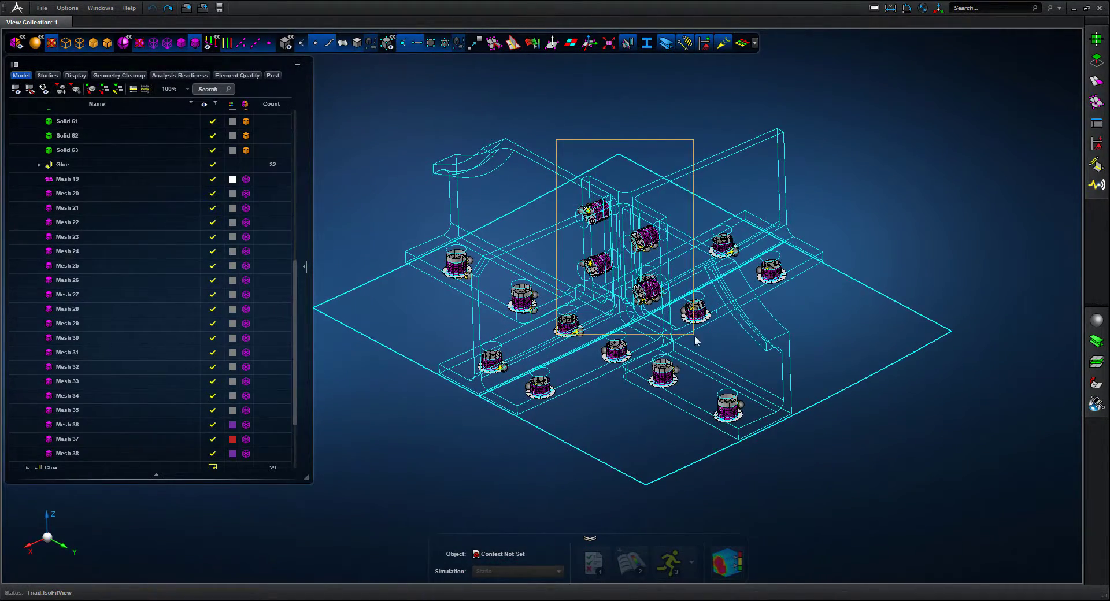
pyautogui.moveTo(695, 335); pyautogui.dragTo(695, 335)
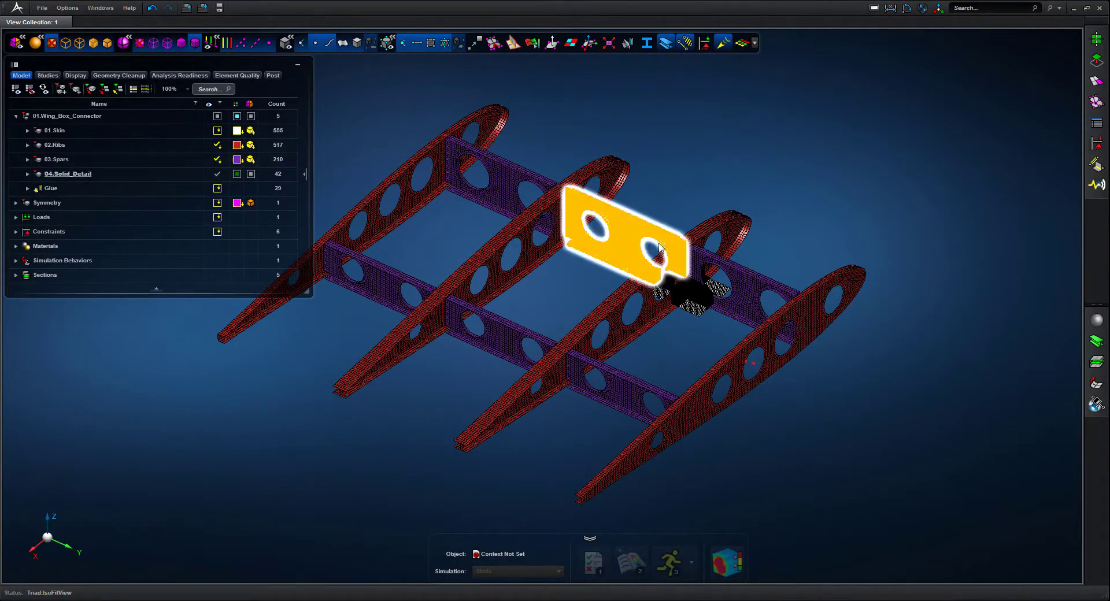
# Display the glue connections and examine the detailed joint within the surrounding rib and spar meshes.
pyautogui.moveTo(654, 244); pyautogui.dragTo(720, 328)
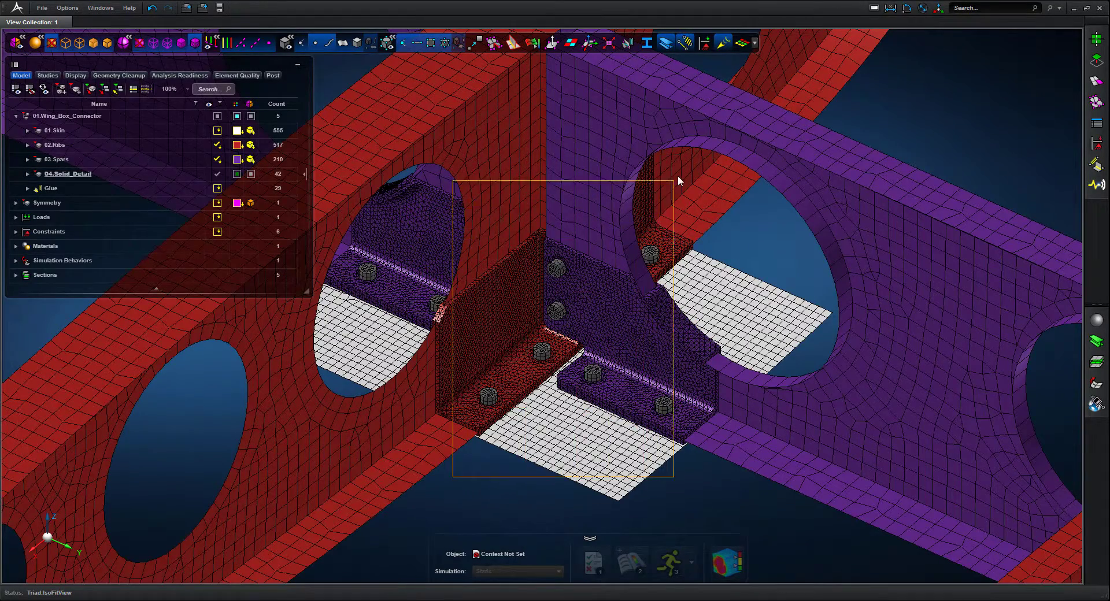
pyautogui.moveTo(677, 175); pyautogui.dragTo(678, 172)
pyautogui.moveTo(867, 178); pyautogui.dragTo(975, 161, button='middle')
pyautogui.scroll(-1, 975, 161)
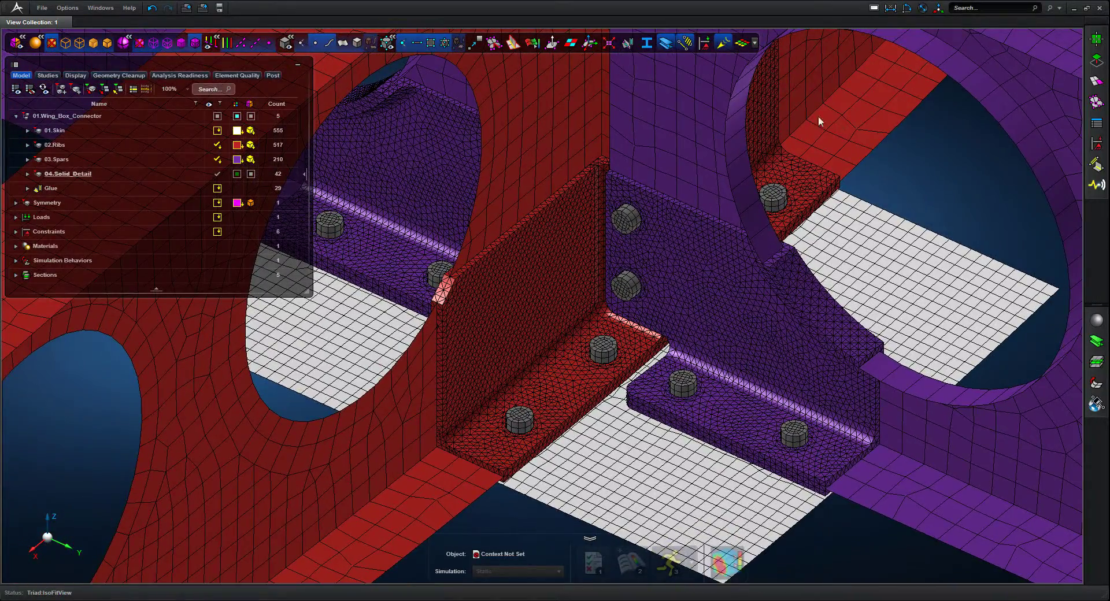
pyautogui.click(627, 43)
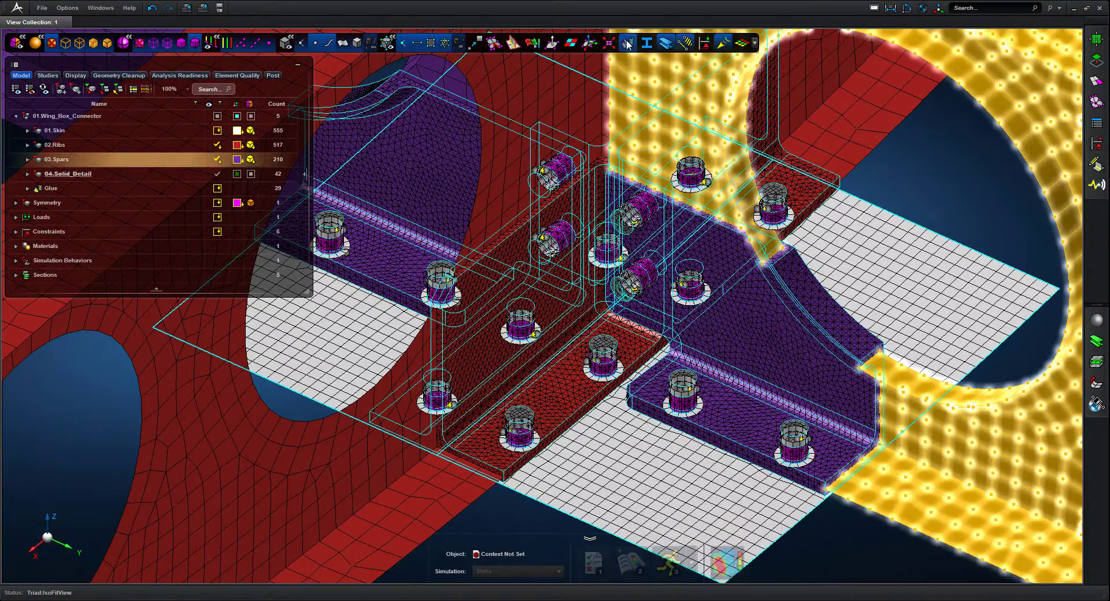
pyautogui.scroll(-2, 921, 165)
pyautogui.moveTo(869, 197); pyautogui.dragTo(840, 228, button='middle')
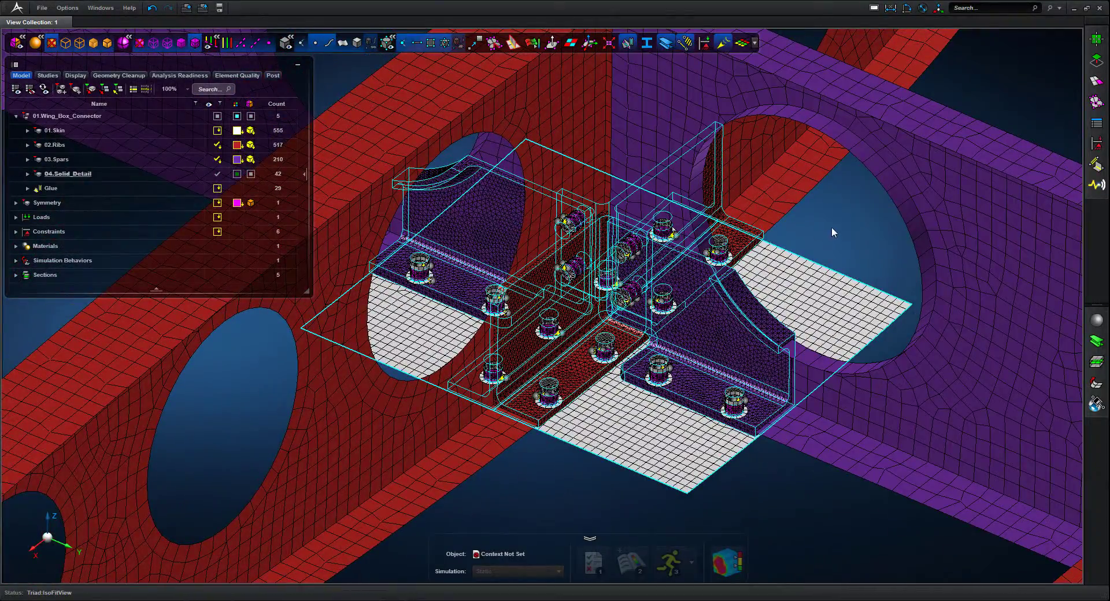
# Show the assembly-level Glue group and examine its patches around the joint and across the wing box.
pyautogui.click(26, 188)
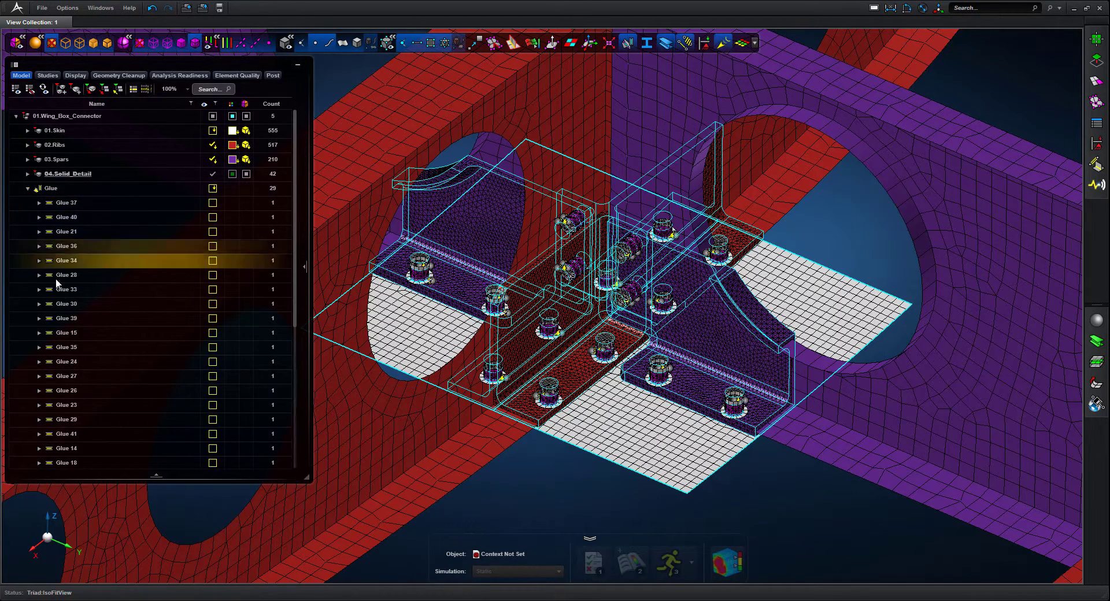
pyautogui.click(27, 188)
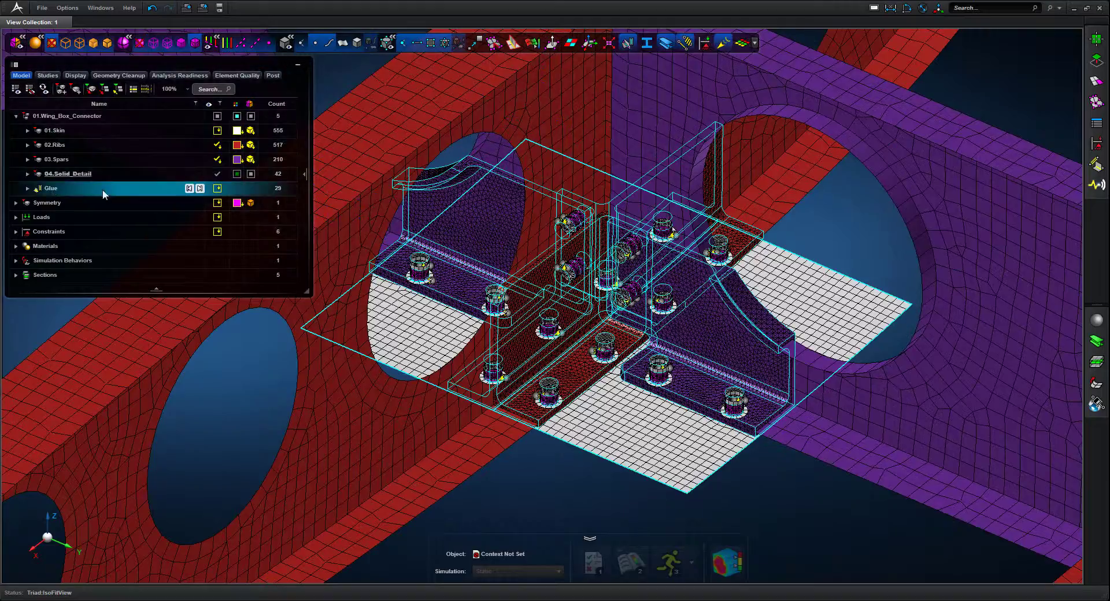
pyautogui.click(213, 189)
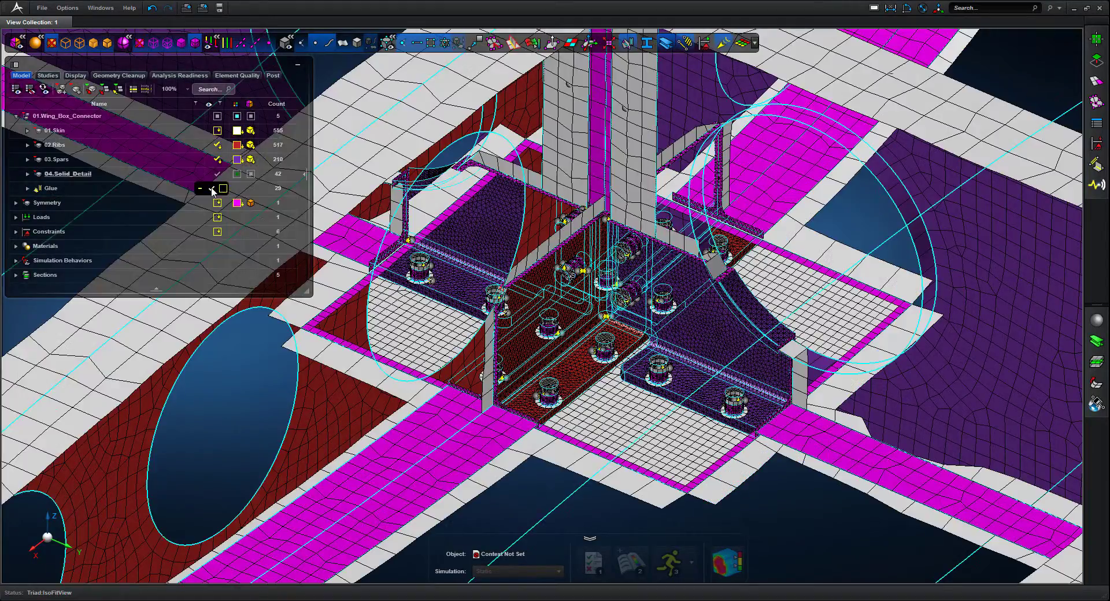
pyautogui.scroll(6, 792, 480)
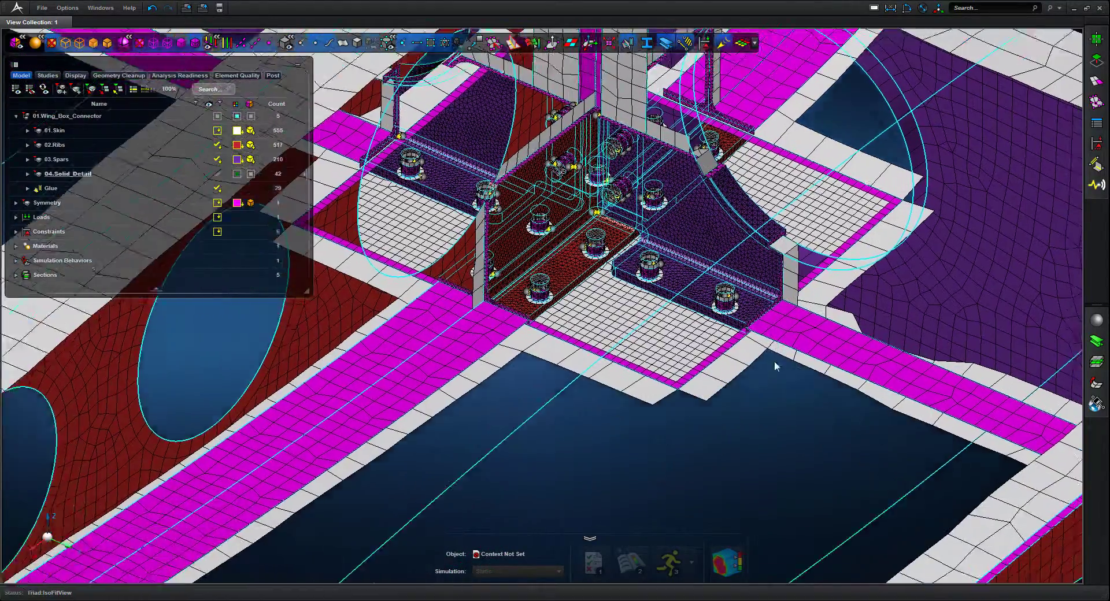
pyautogui.scroll(5, 942, 416)
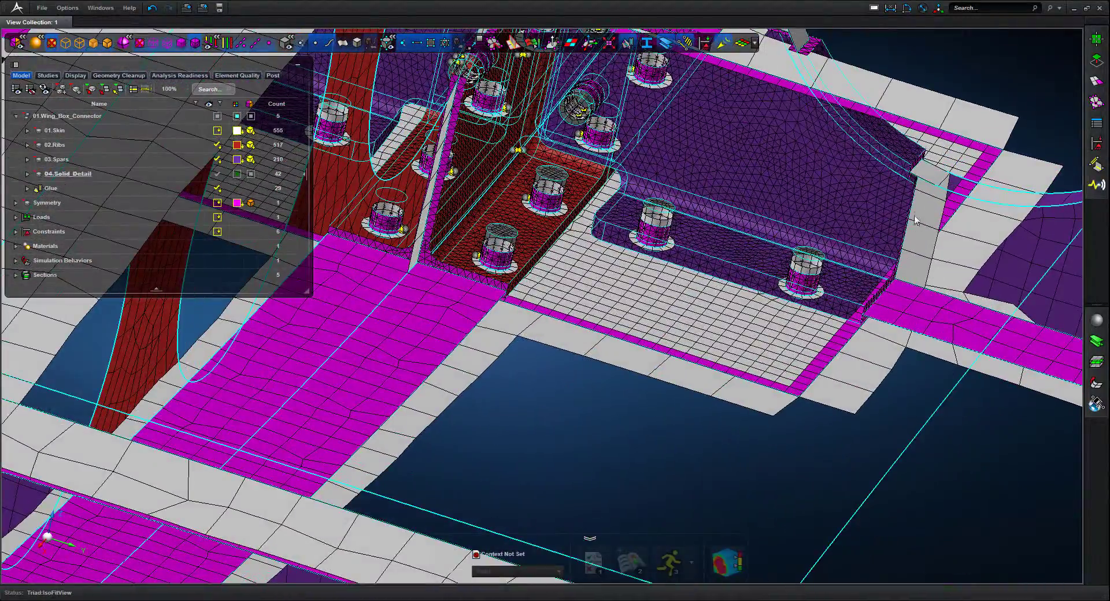
pyautogui.click(905, 209)
pyautogui.press('f')
pyautogui.moveTo(790, 374); pyautogui.dragTo(813, 210, button='middle')
pyautogui.moveTo(813, 210); pyautogui.dragTo(876, 220, button='right')
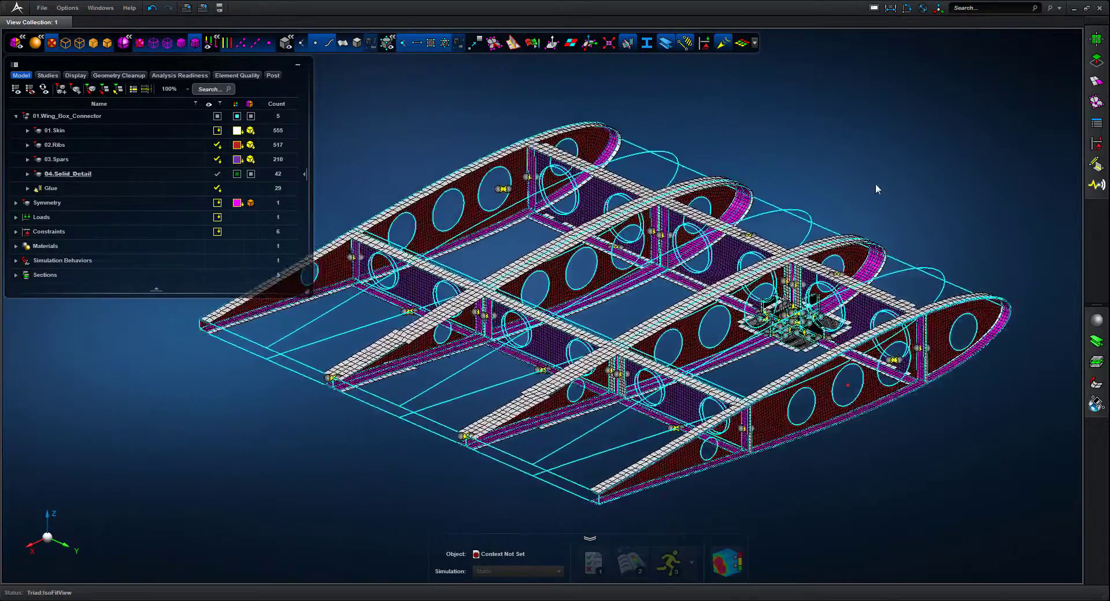
# Hide the glue connection display, show 01.Skin, and inspect the detailed plate region on the underside of the wing box.
pyautogui.scroll(-3, 875, 182)
pyautogui.click(626, 41)
pyautogui.moveTo(716, 133); pyautogui.dragTo(719, 143, button='middle')
pyautogui.click(221, 132)
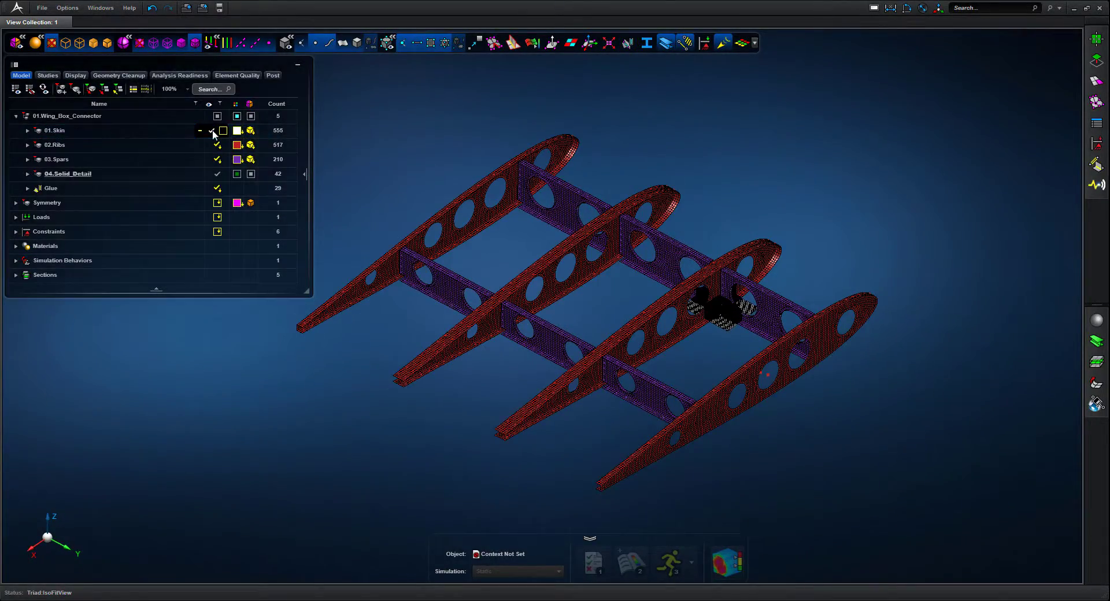
pyautogui.click(212, 131)
pyautogui.moveTo(796, 175); pyautogui.dragTo(932, 224, button='middle')
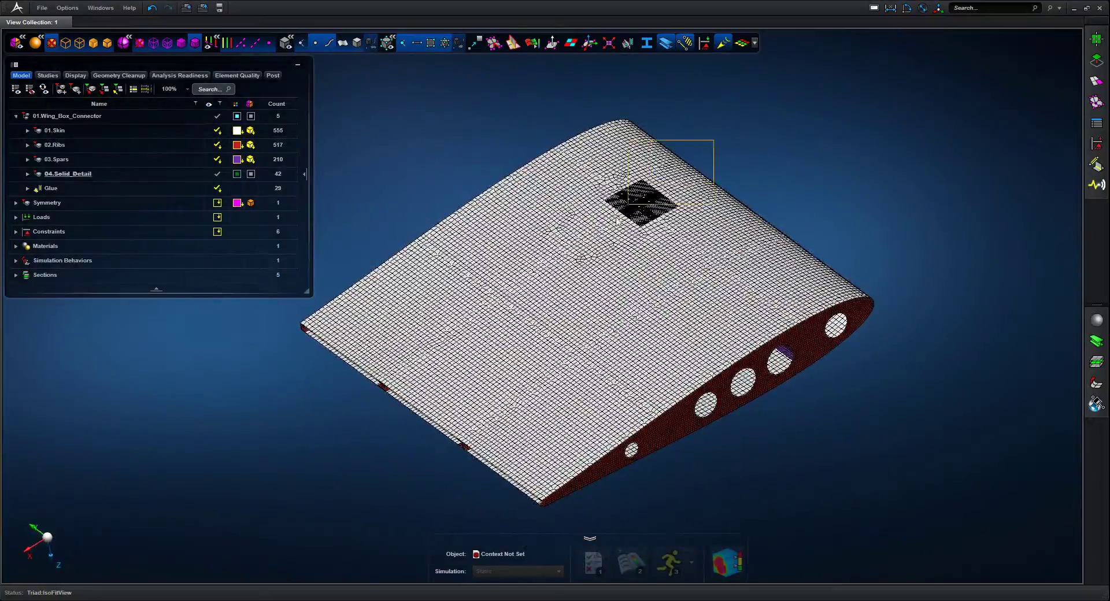
pyautogui.moveTo(618, 221); pyautogui.dragTo(572, 259, button='middle')
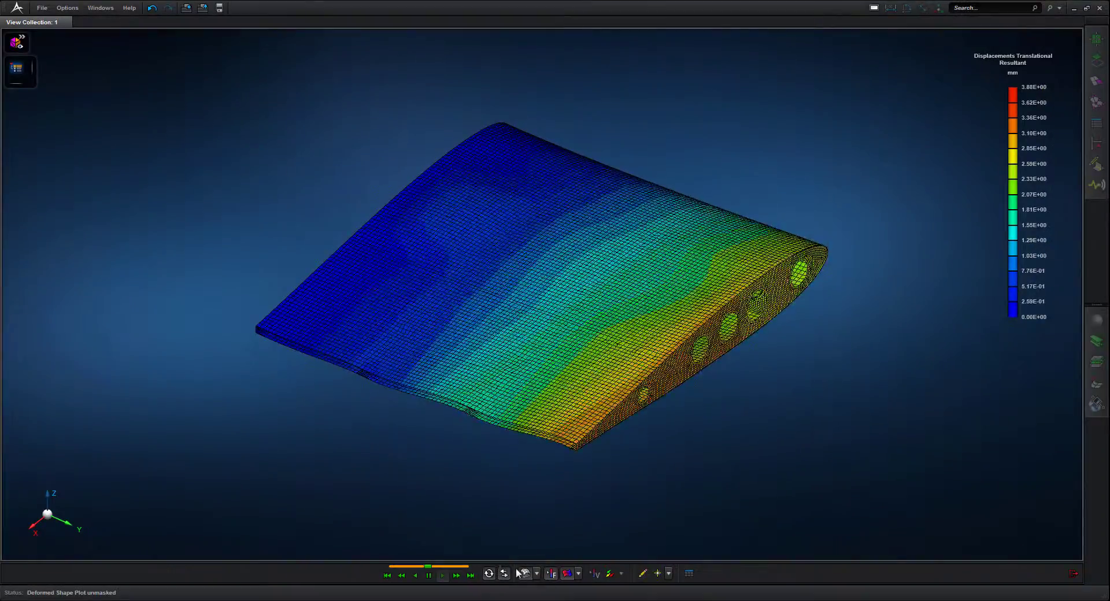
# Turn off the deformed shape plot and change the contour quantity from Displacements Translational to Stress with the Von Mises derivation.
pyautogui.click(523, 574)
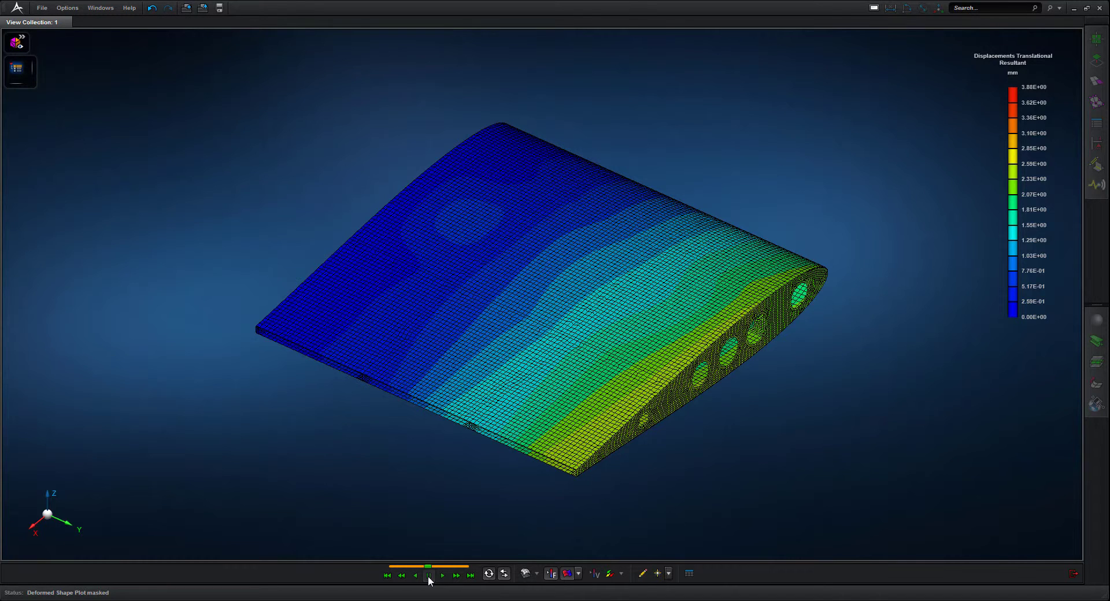
pyautogui.moveTo(1008, 84)
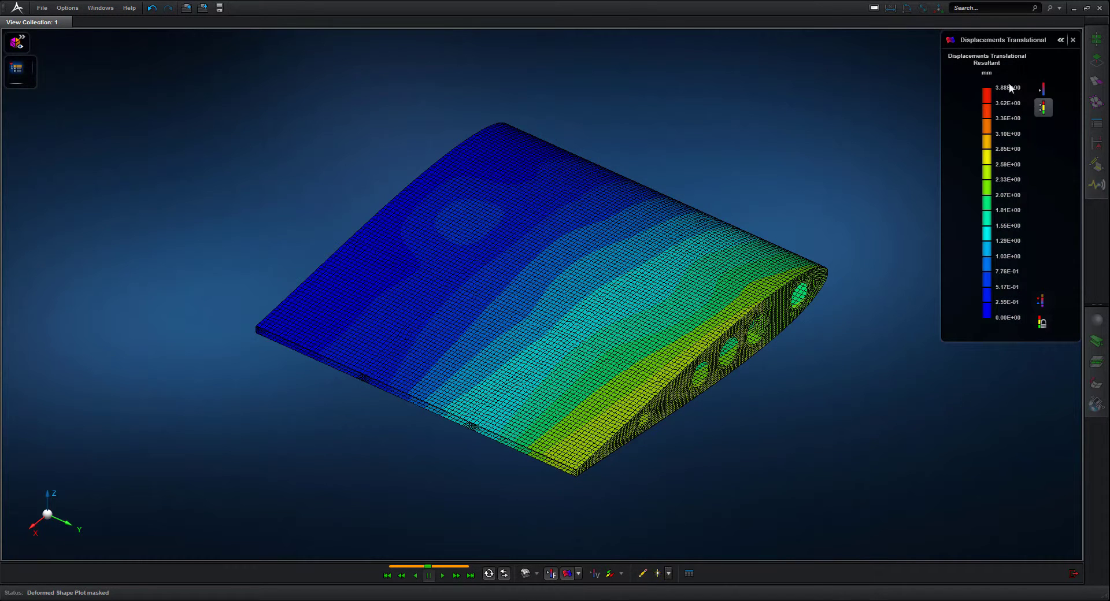
pyautogui.click(1060, 40)
pyautogui.click(1068, 77)
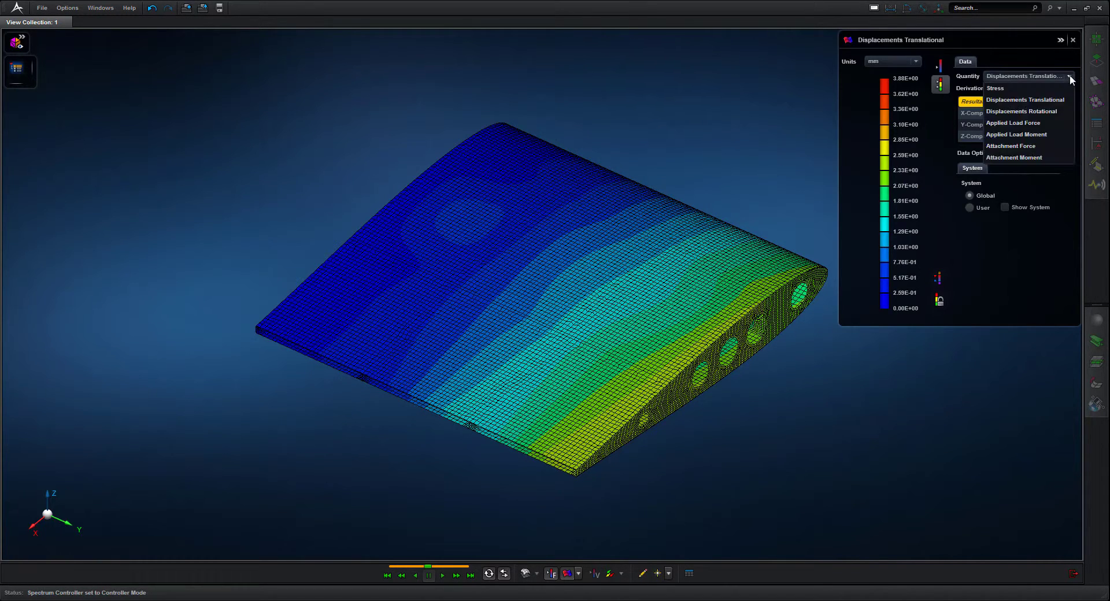
pyautogui.click(1010, 89)
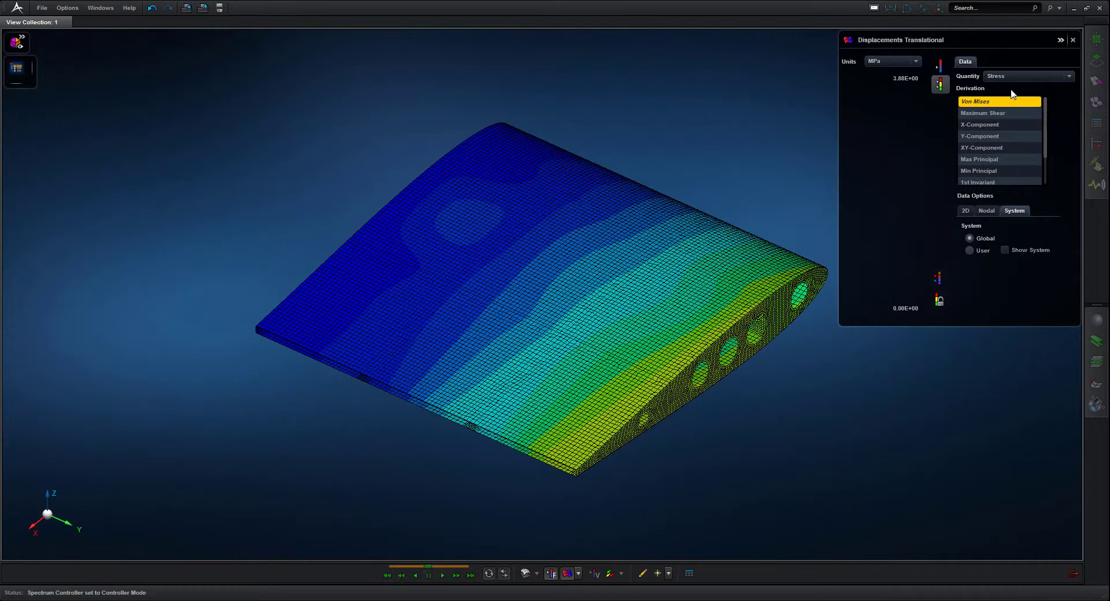
pyautogui.click(1060, 40)
# Hide 01.Skin, 02.Ribs and 03.Spars in the post model to view the Von Mises stress on 04.Solid_Detail alone.
pyautogui.click(16, 68)
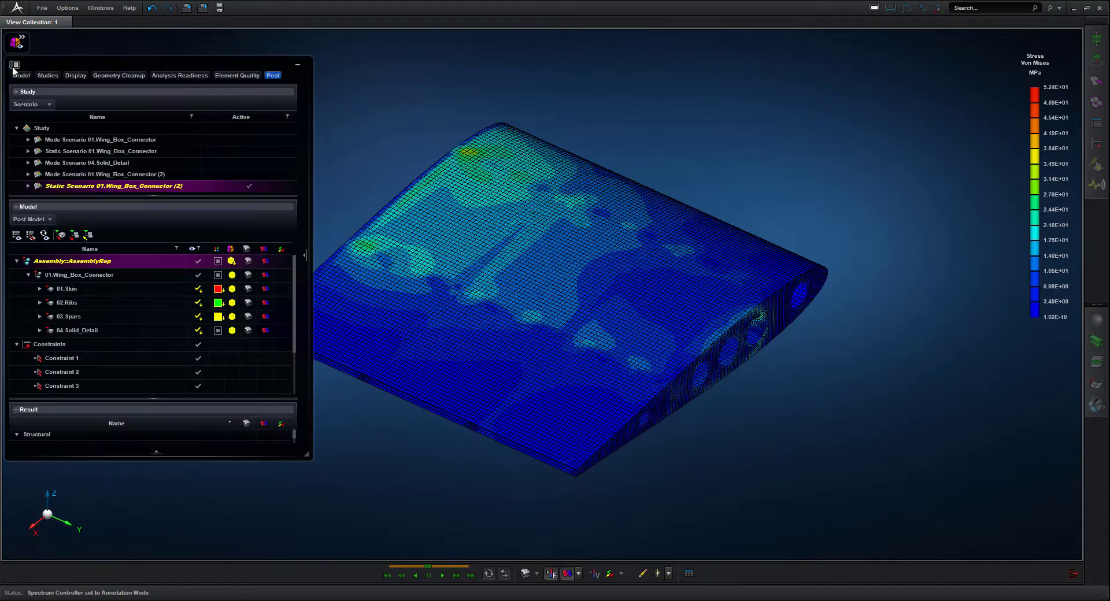
pyautogui.click(204, 288)
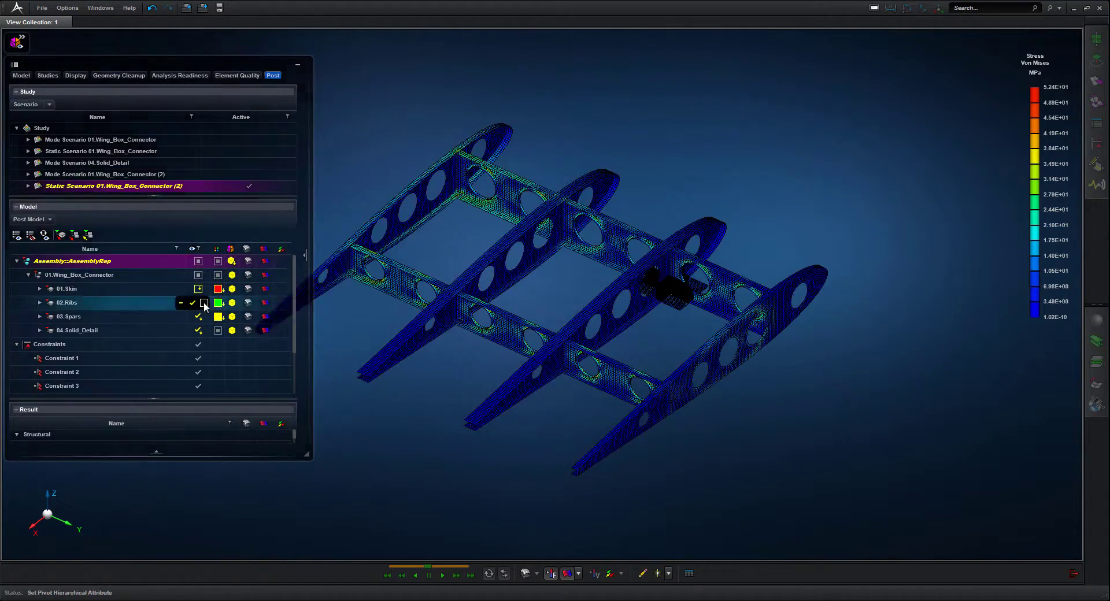
pyautogui.click(203, 302)
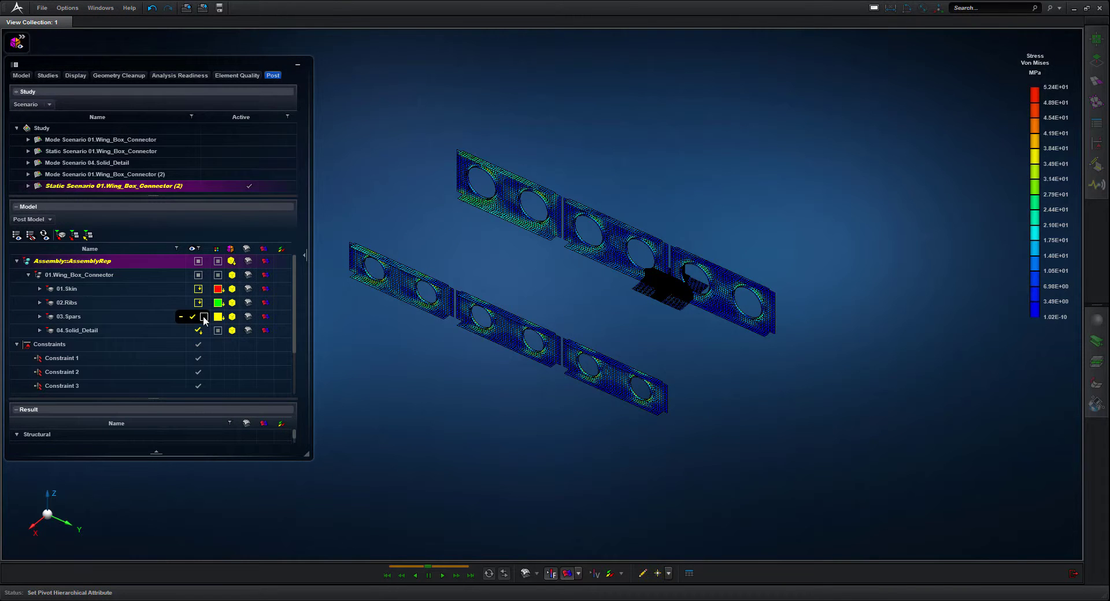
pyautogui.click(203, 316)
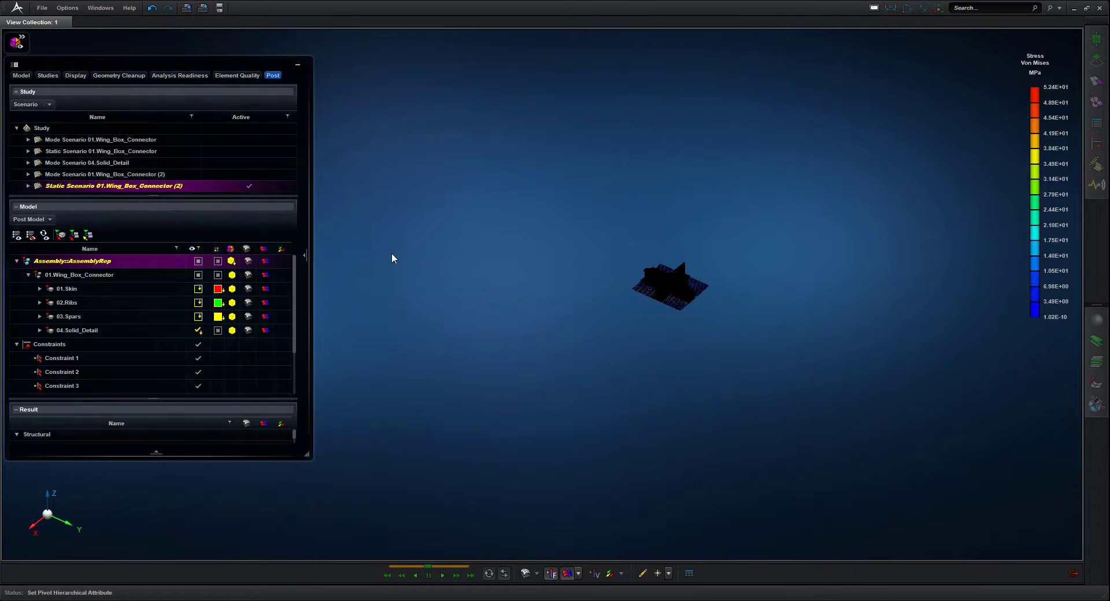
pyautogui.keyDown('ctrl'); pyautogui.moveTo(591, 225); pyautogui.dragTo(726, 348, button='right'); pyautogui.keyUp('ctrl')
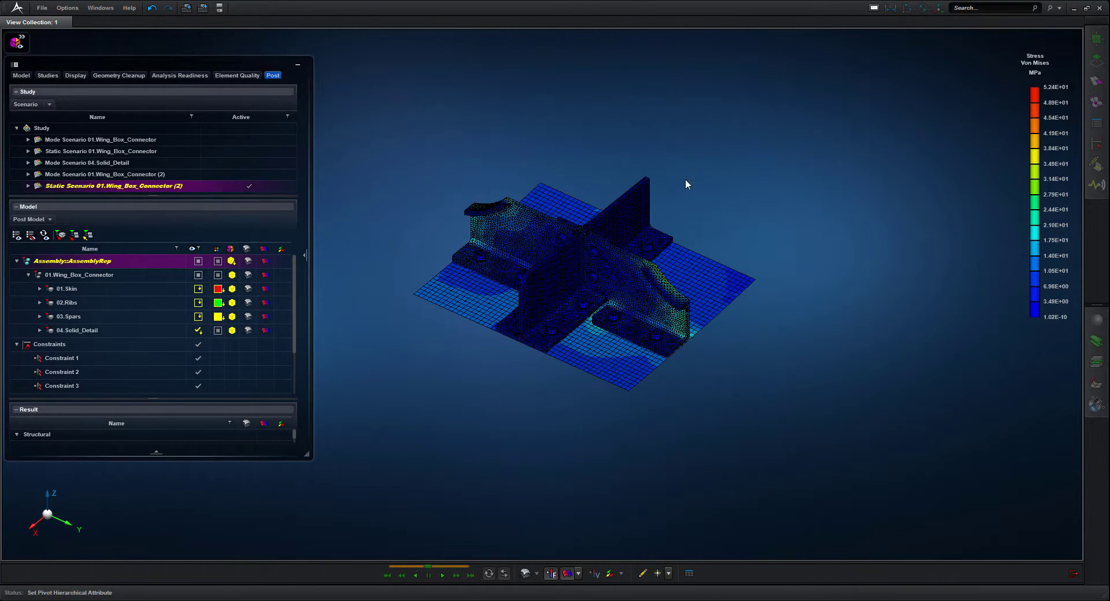
pyautogui.keyDown('ctrl'); pyautogui.moveTo(685, 184); pyautogui.dragTo(691, 349, button='right'); pyautogui.keyUp('ctrl')
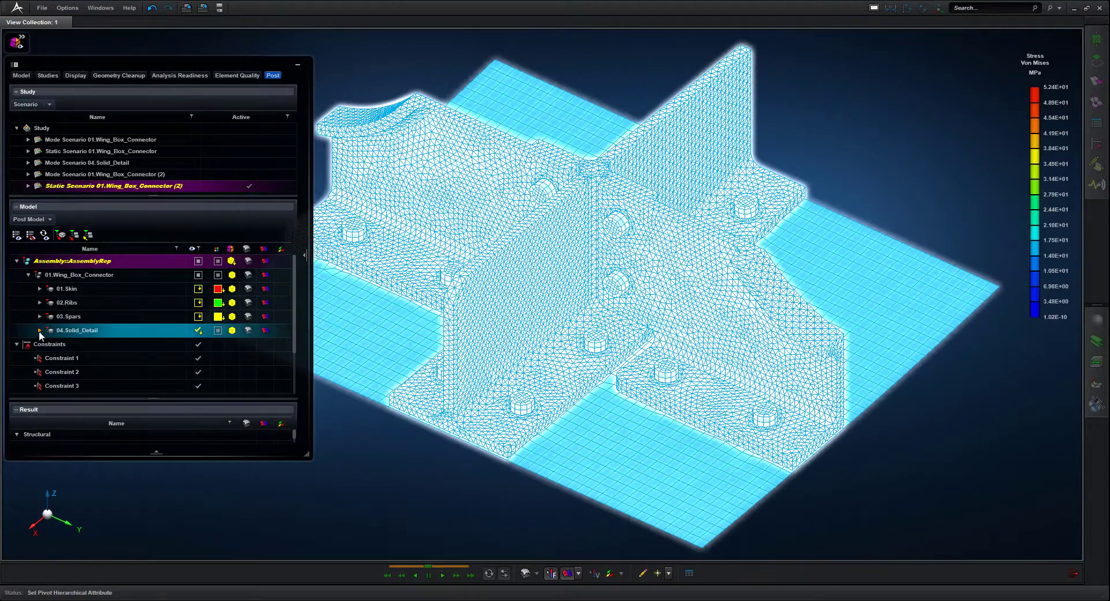
# Hide Mesh 19 through Mesh 35 and Mesh 37 under 04.Solid_Detail to isolate the stress on Mesh 36 and Mesh 38.
pyautogui.click(39, 330)
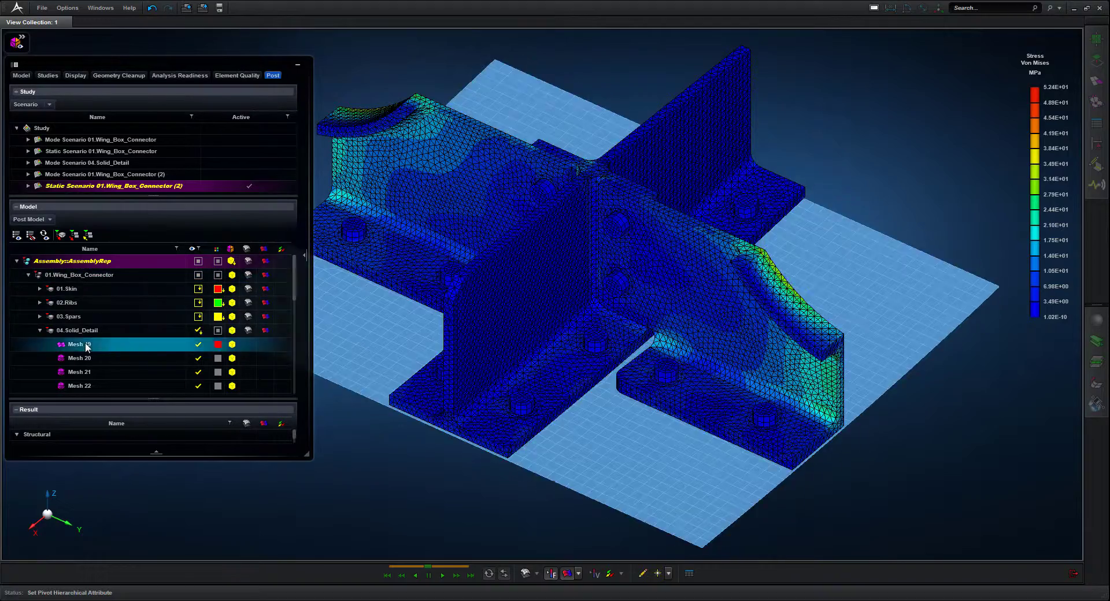
pyautogui.click(85, 342)
pyautogui.moveTo(293, 267); pyautogui.dragTo(292, 346)
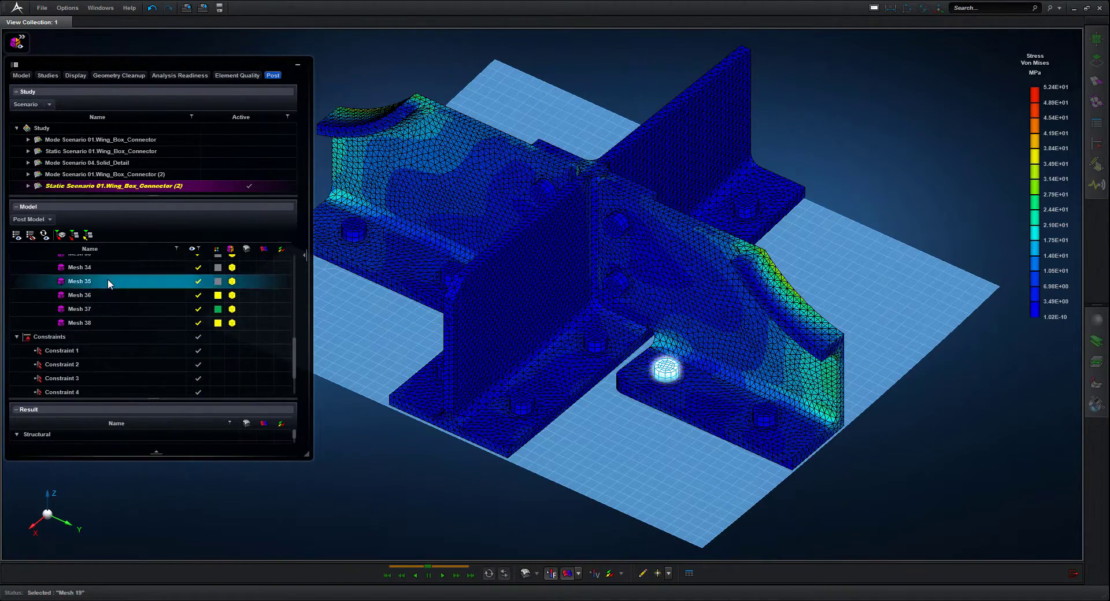
pyautogui.keyDown('shift'); pyautogui.click(107, 281); pyautogui.keyUp('shift')
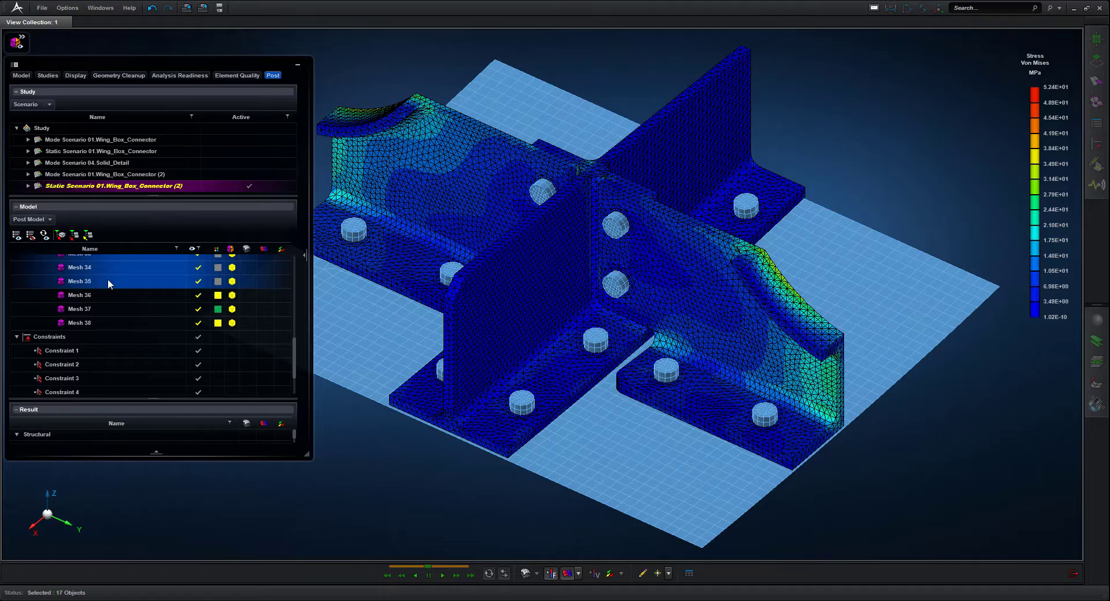
pyautogui.click(198, 282)
pyautogui.click(198, 308)
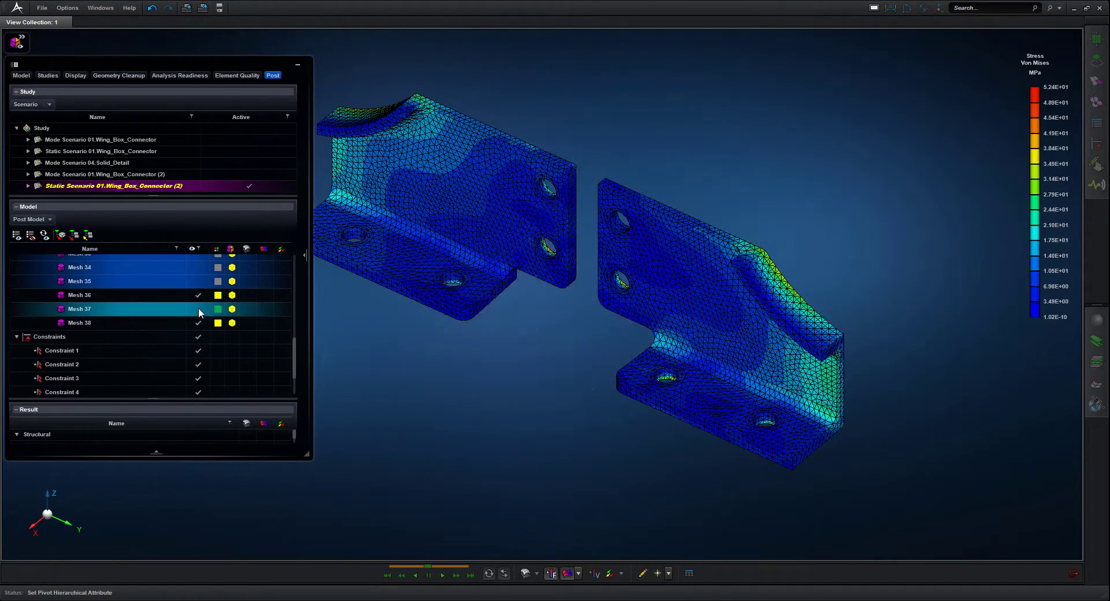
# Show the maximum Von Mises hot spot on the two isolated brackets and collapse the model browser for an unobstructed view.
pyautogui.moveTo(737, 180); pyautogui.dragTo(632, 188, button='middle')
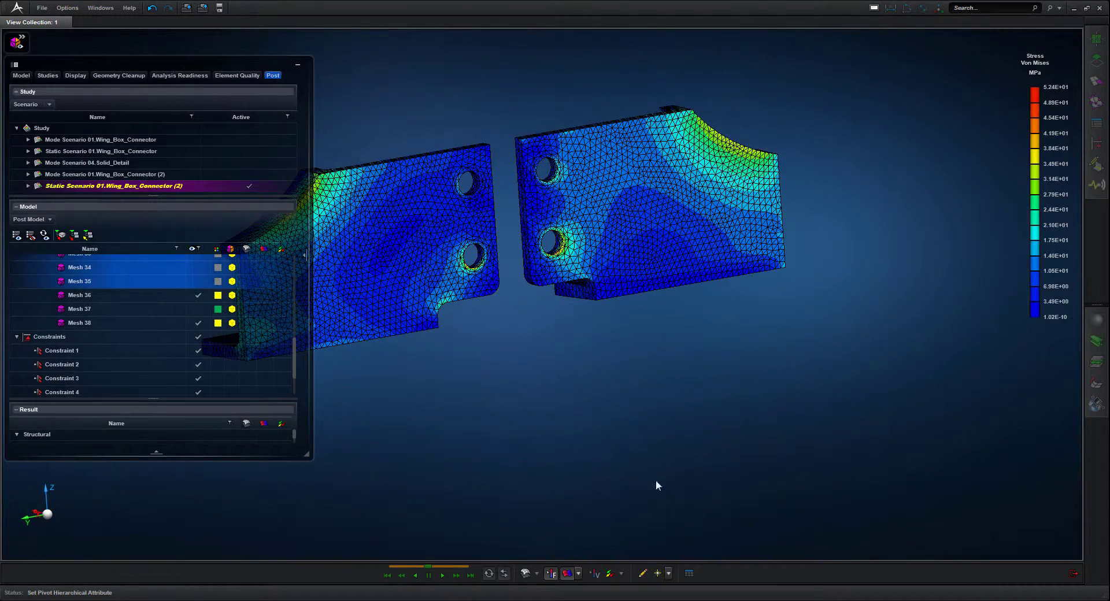
pyautogui.click(606, 326)
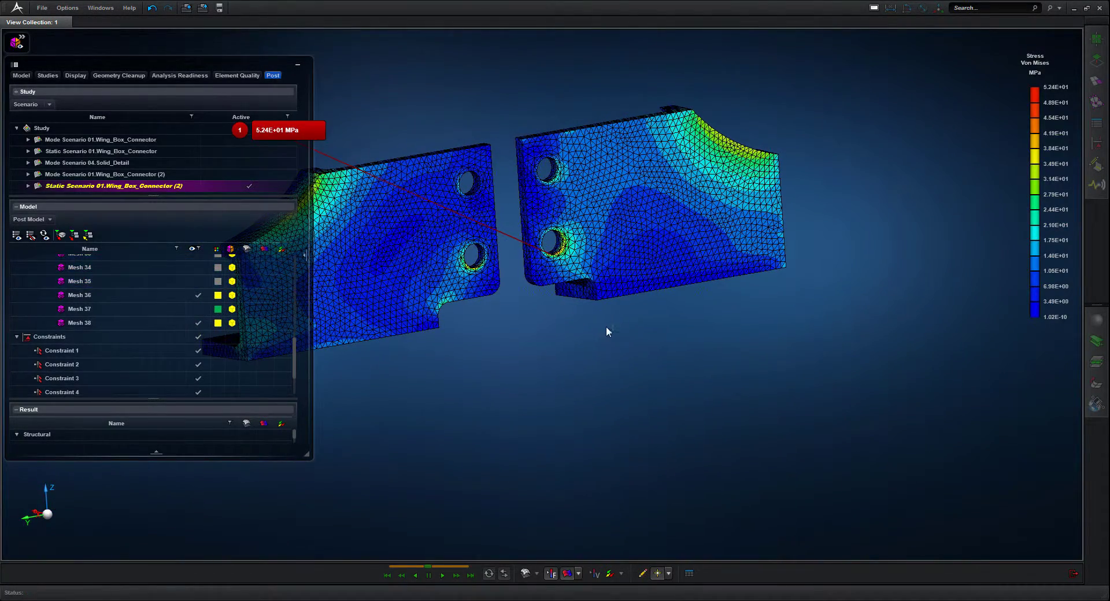
pyautogui.moveTo(582, 292); pyautogui.dragTo(619, 300, button='right')
pyautogui.click(298, 65)
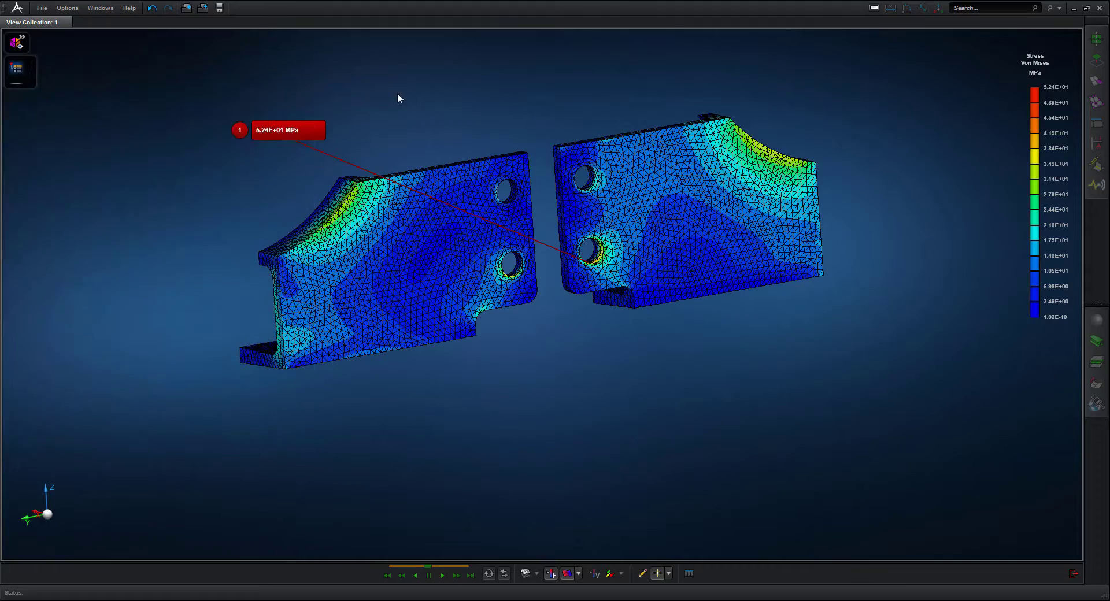
pyautogui.moveTo(398, 95); pyautogui.dragTo(402, 148, button='middle')
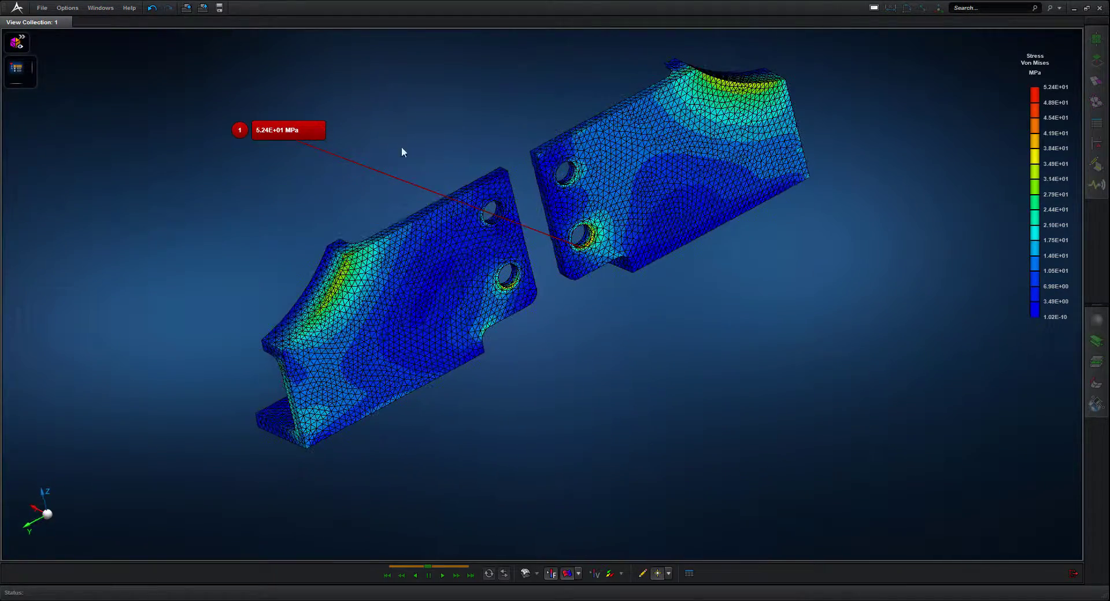
# Set the hot spot range to 3 with the Max rule and inspect the marked stress locations around the fastener holes.
pyautogui.click(669, 573)
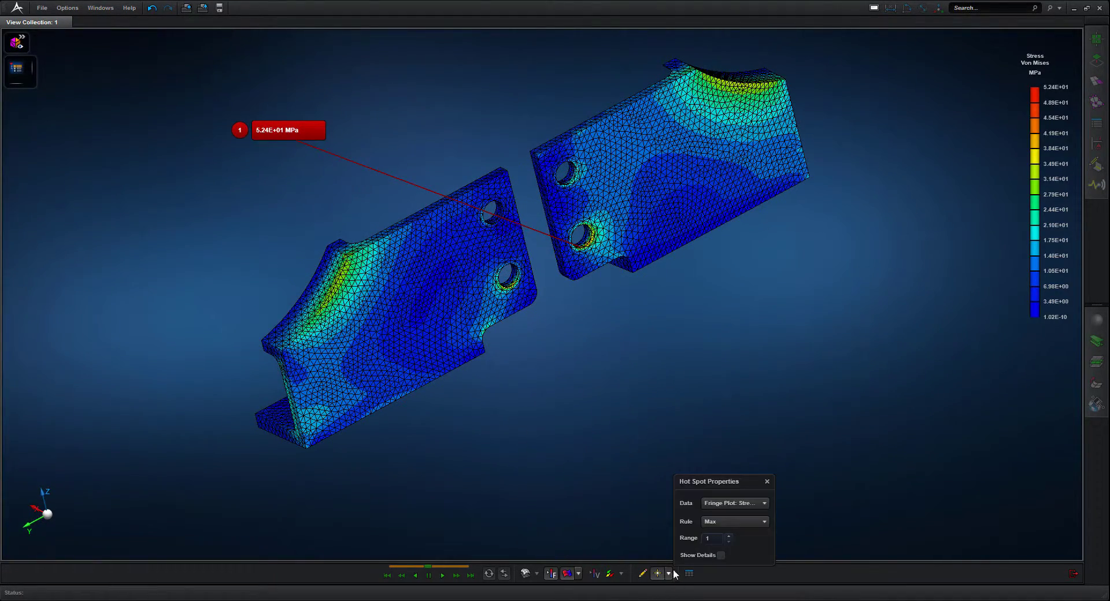
pyautogui.click(728, 535)
pyautogui.click(728, 536)
pyautogui.moveTo(623, 310); pyautogui.dragTo(565, 280, button='middle')
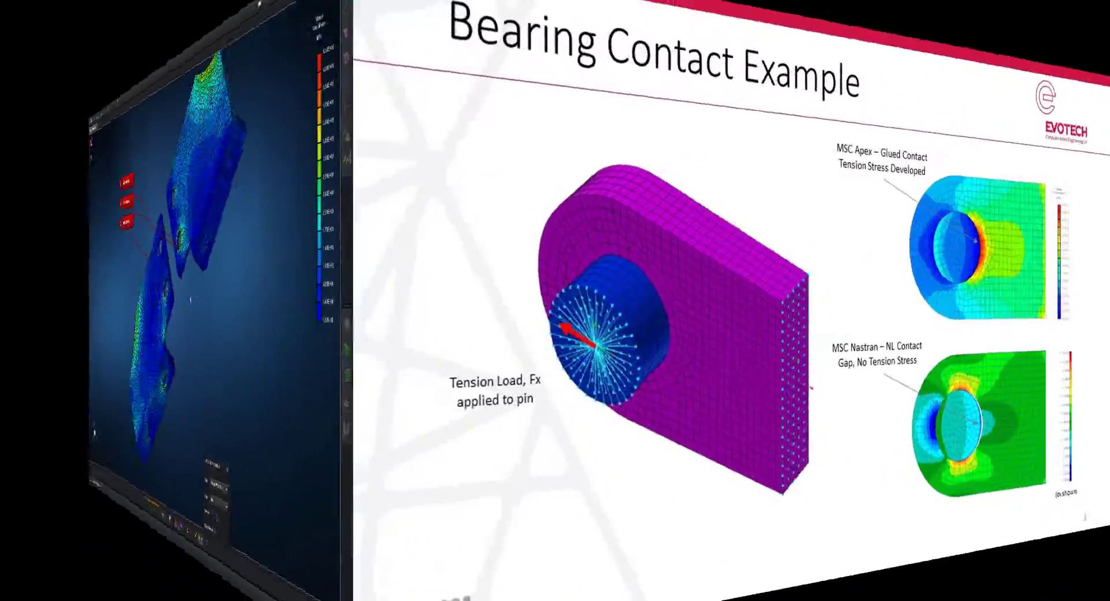